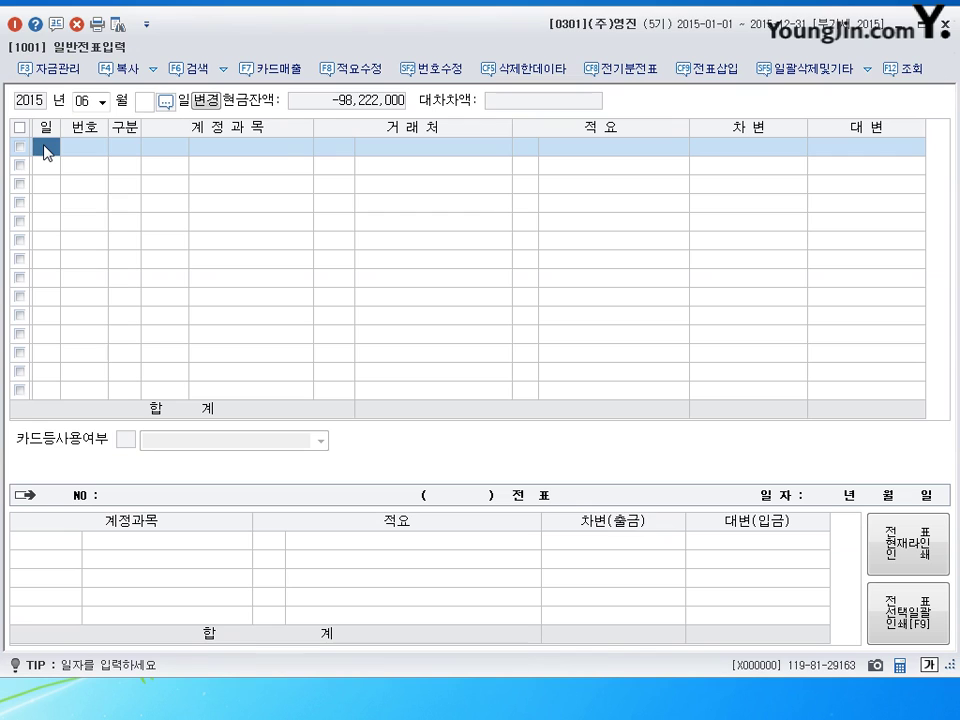
# - Enter a June 1 debit (차변) line for account 0212 비품 with an amount of 1,750,000
pyautogui.press('Return')
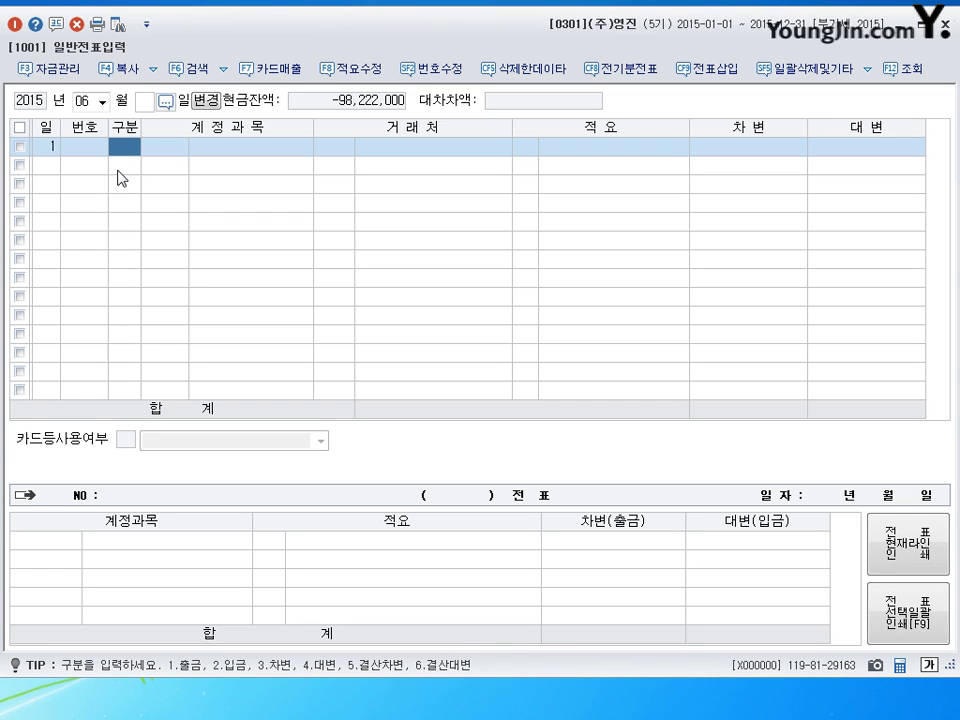
pyautogui.write('3')
pyautogui.press('Return')
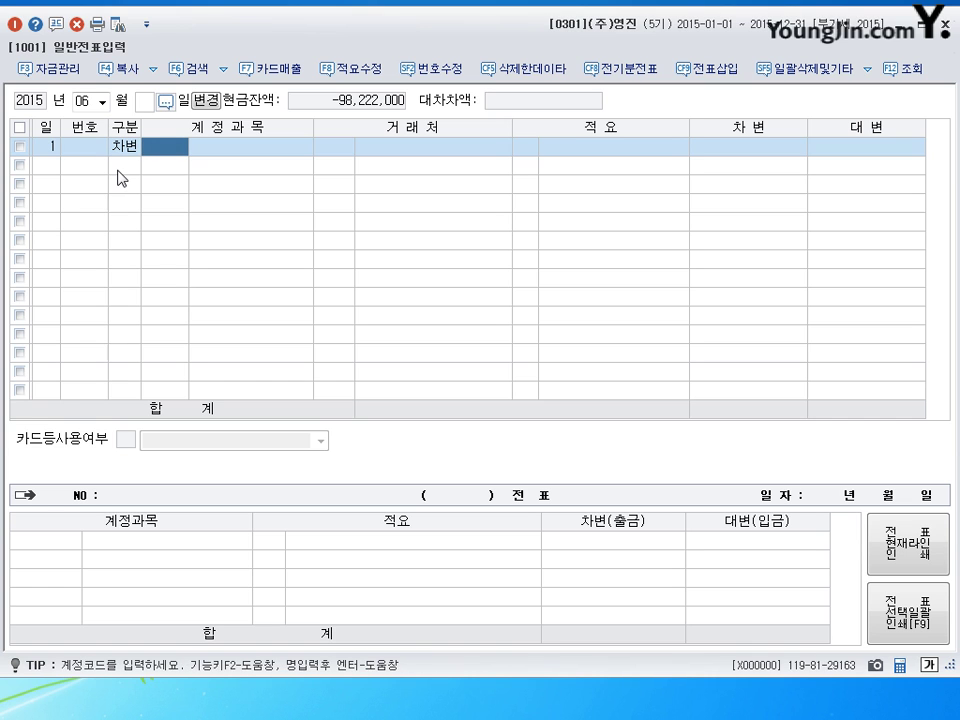
pyautogui.write('0212')
pyautogui.press('Return')
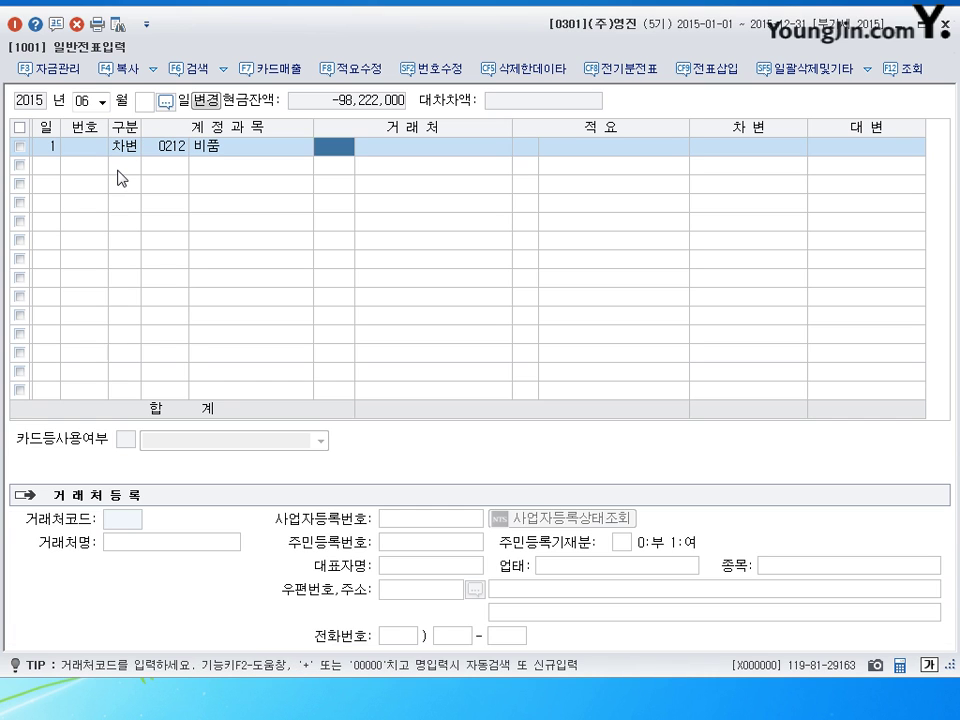
pyautogui.press('Return')
pyautogui.press('Return')
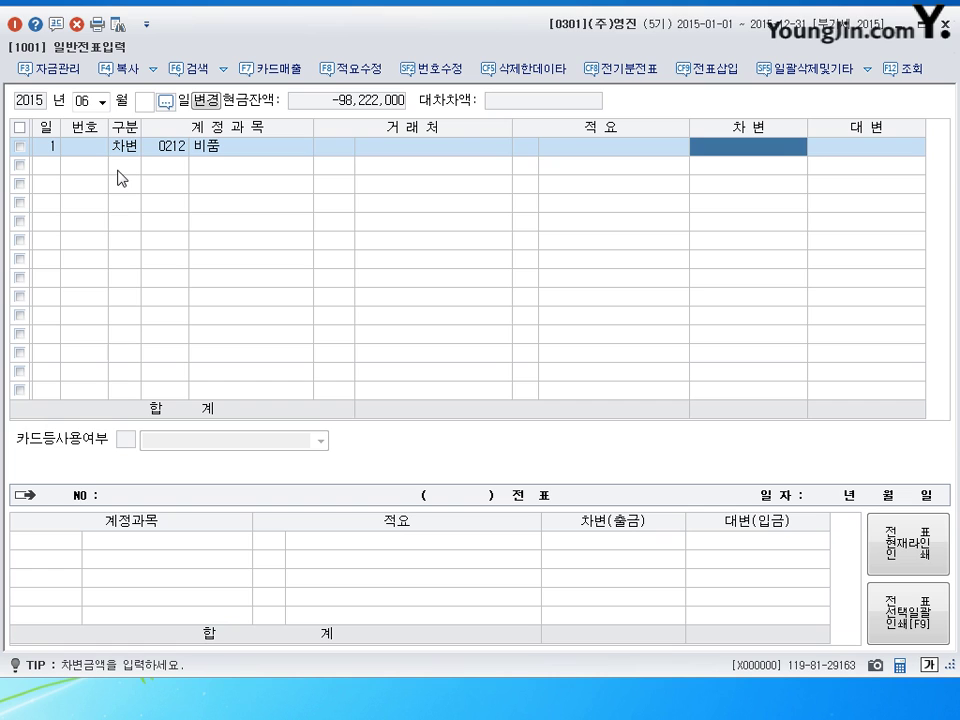
pyautogui.write('1750000')
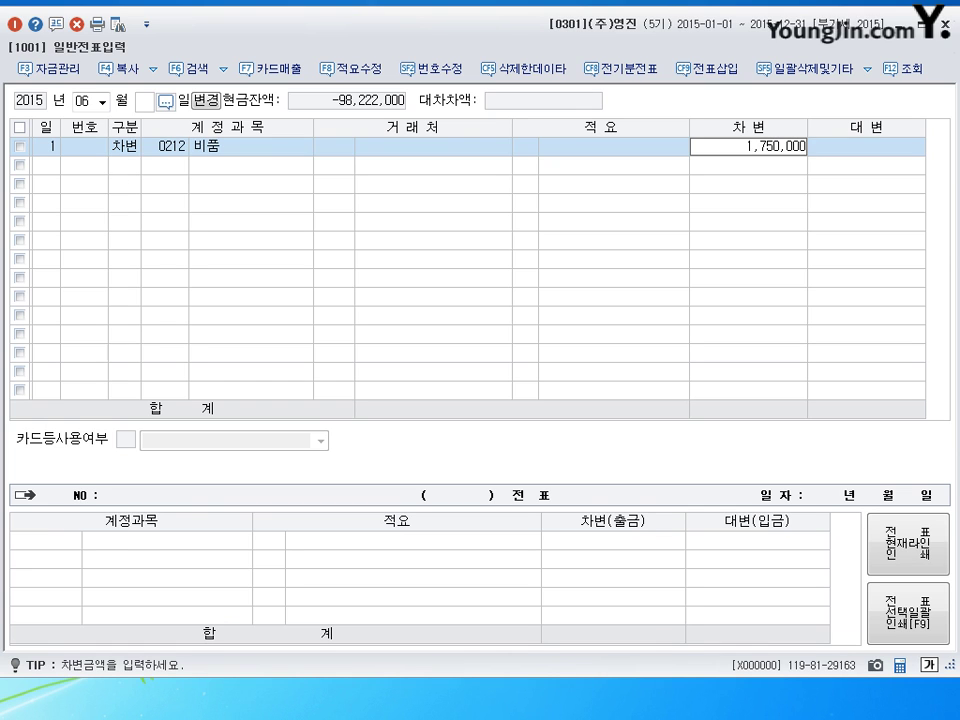
pyautogui.press('Return')
# - Add a June 1 credit (대변) line for account 0101 현금 with an amount of 250,000
pyautogui.write('4101')
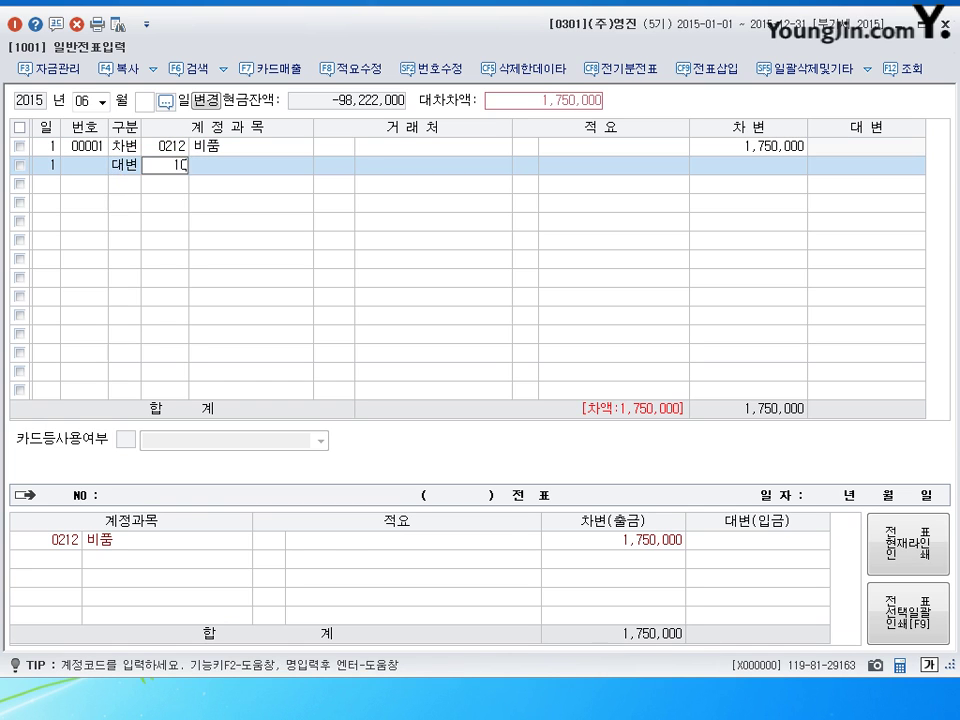
pyautogui.press('Return')
pyautogui.press('Return')
pyautogui.press('Return')
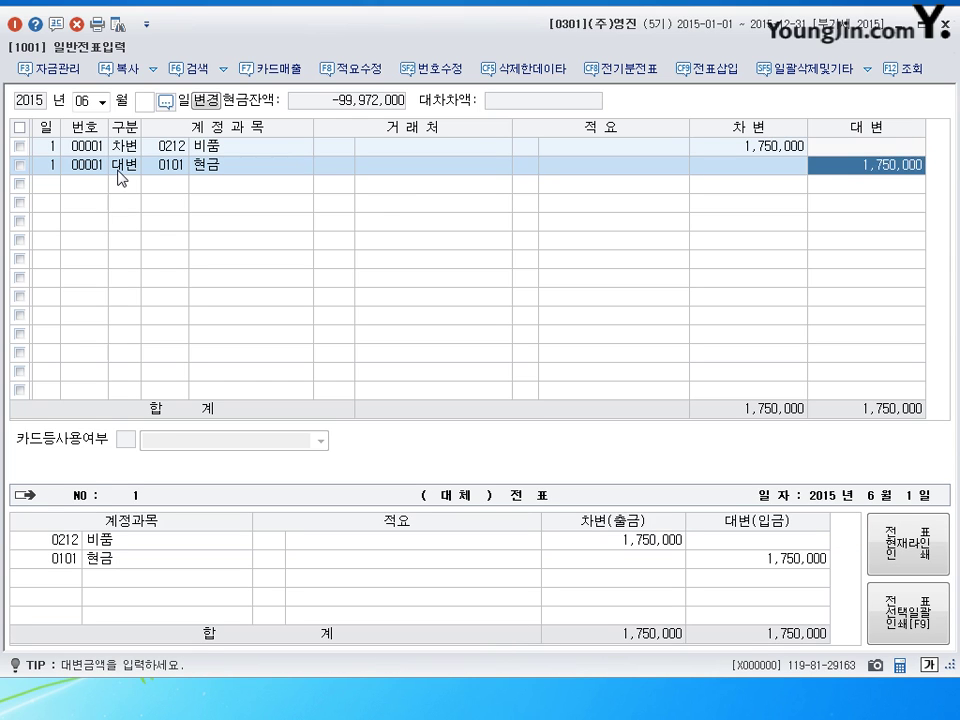
pyautogui.write('250000')
pyautogui.press('Return')
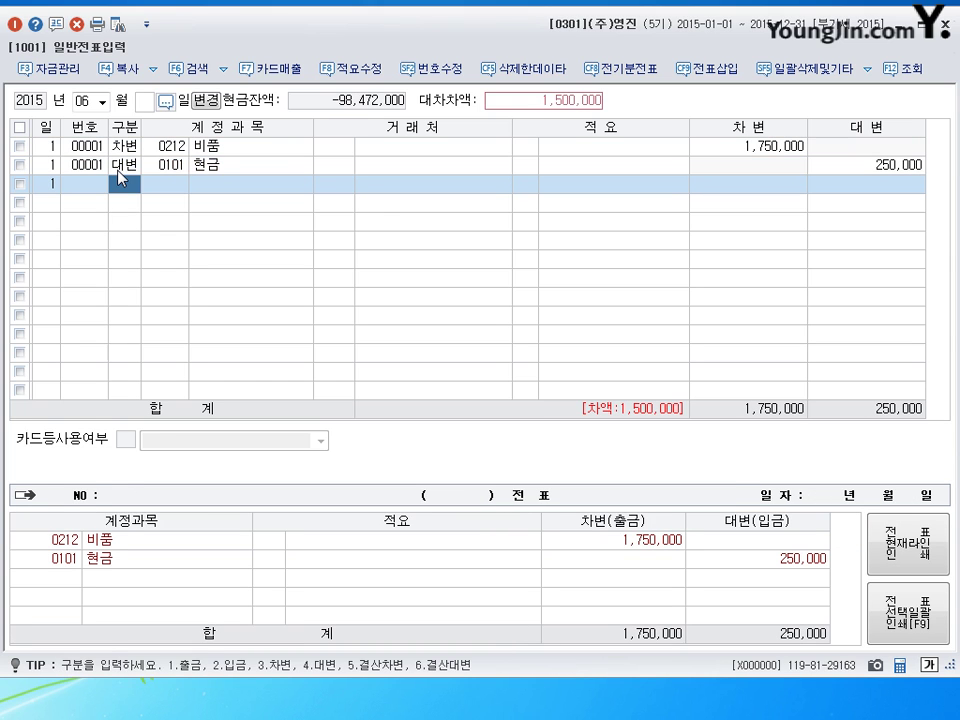
# - Add a June 1 credit line for account 0253 미지급금 with vendor (주)지후, keeping the balancing amount of 1,500,000
pyautogui.write('4253')
pyautogui.press('Return')
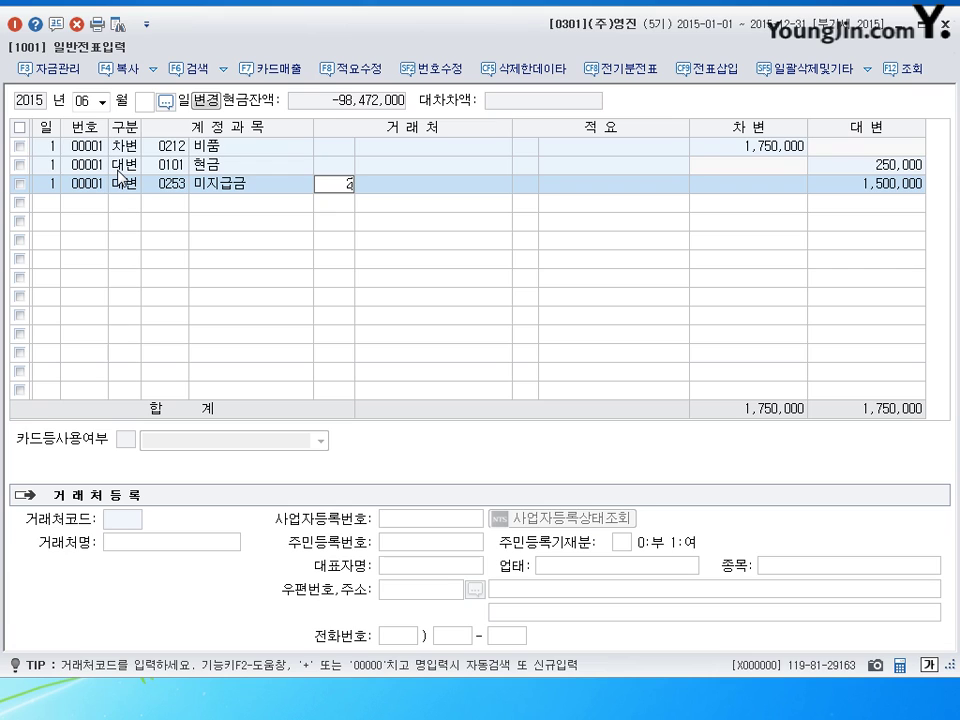
pyautogui.press('BackSpace')
pyautogui.write('지후')
pyautogui.press('Return')
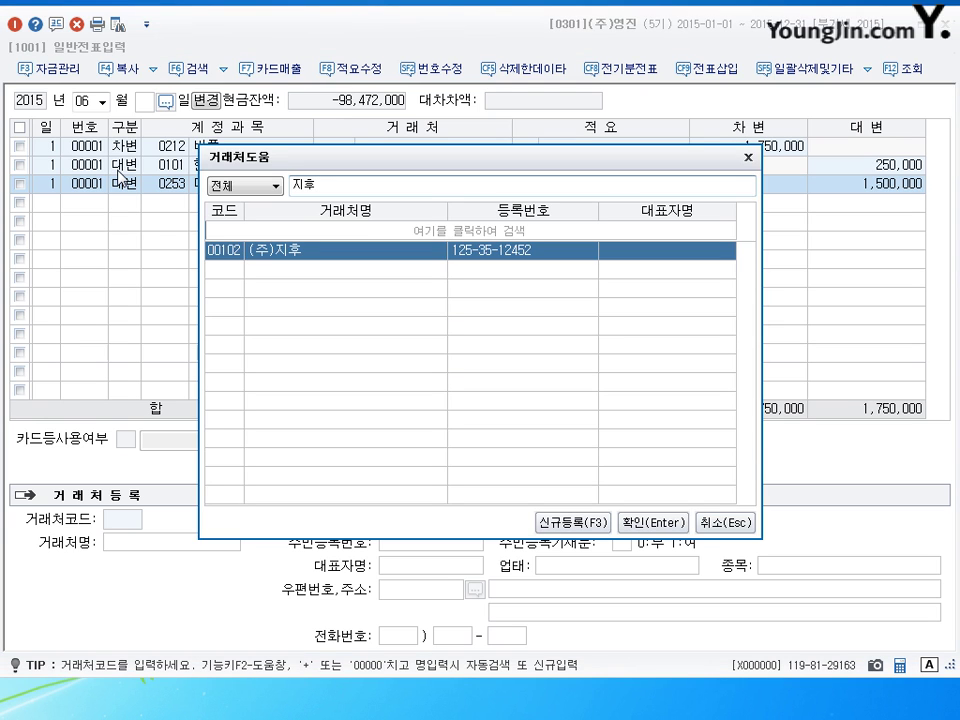
pyautogui.press('Return')
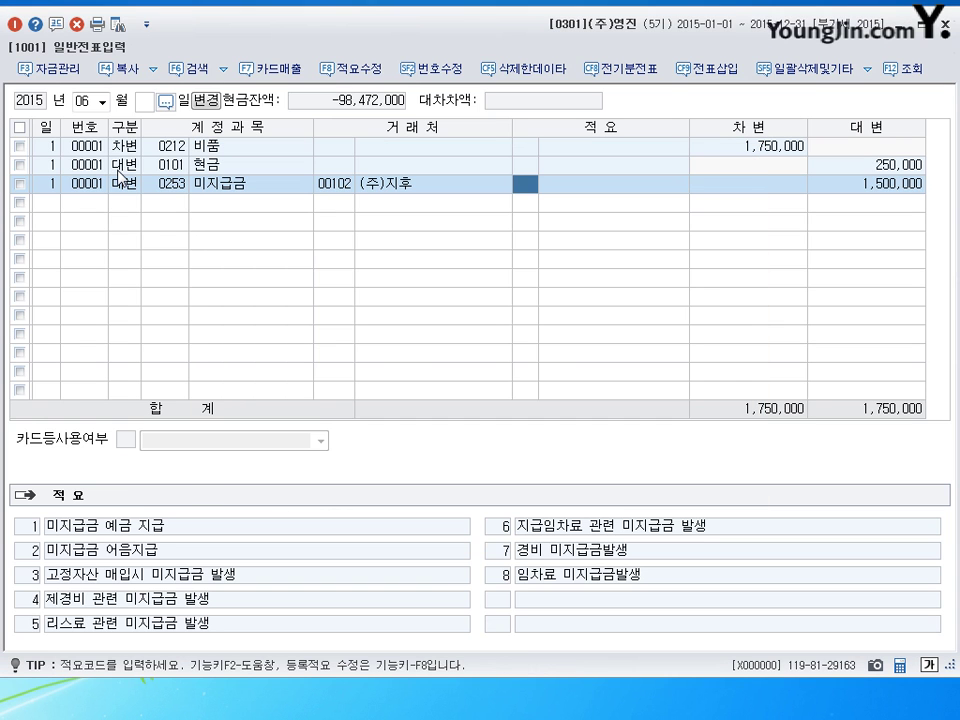
pyautogui.press('Return')
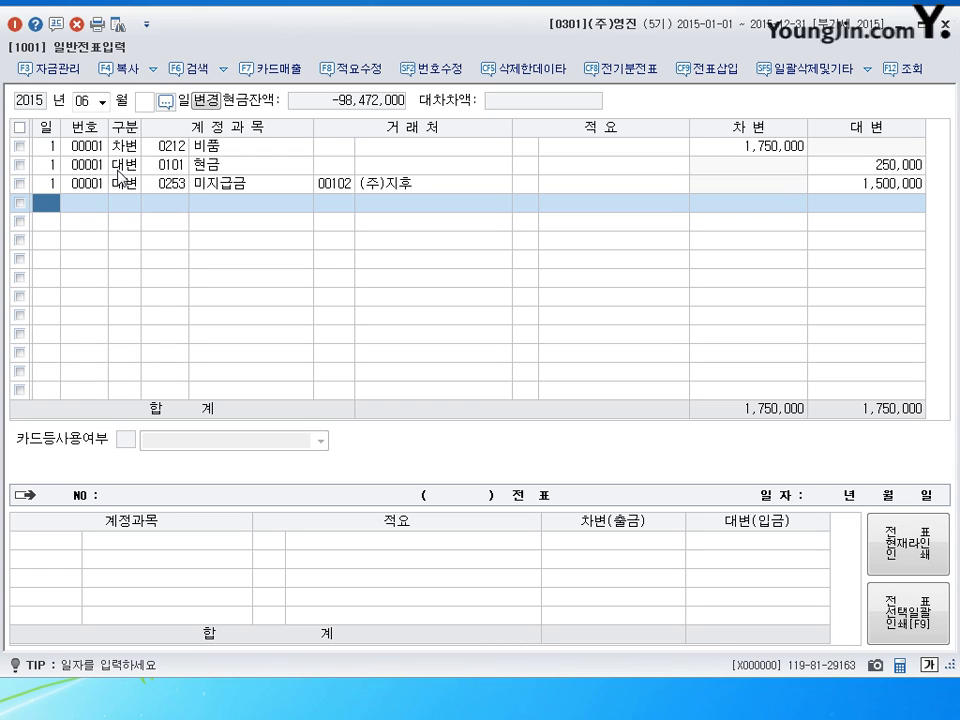
# - Enter a June 2 debit line for account 0202 건물 with an amount of 100,000,000
pyautogui.write('2')
pyautogui.press('Return')
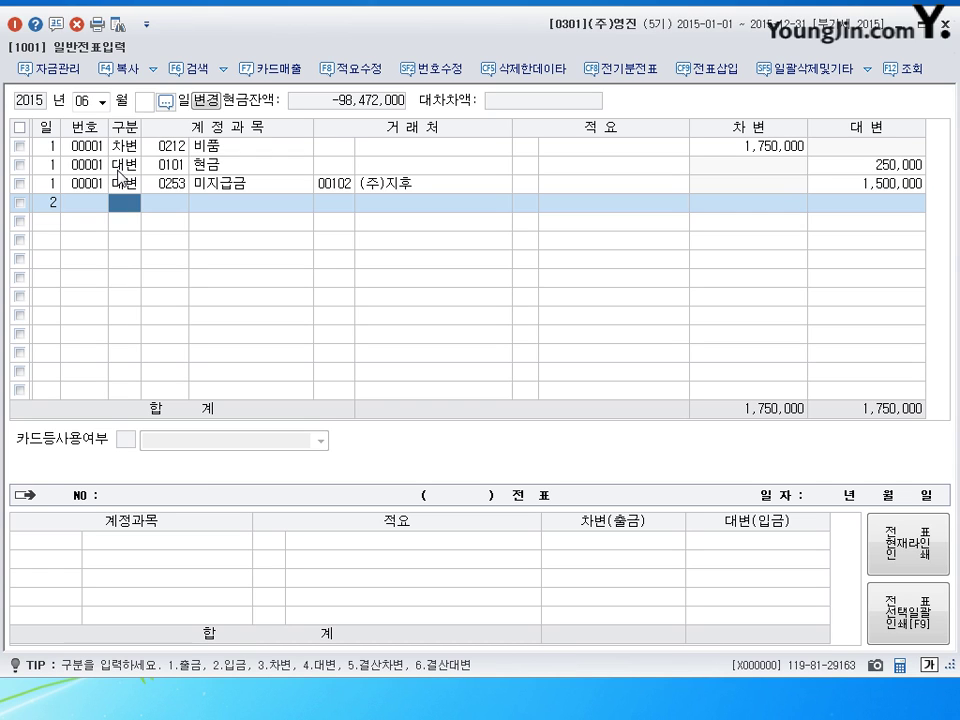
pyautogui.write('3')
pyautogui.press('Return')
pyautogui.write('202')
pyautogui.press('Return')
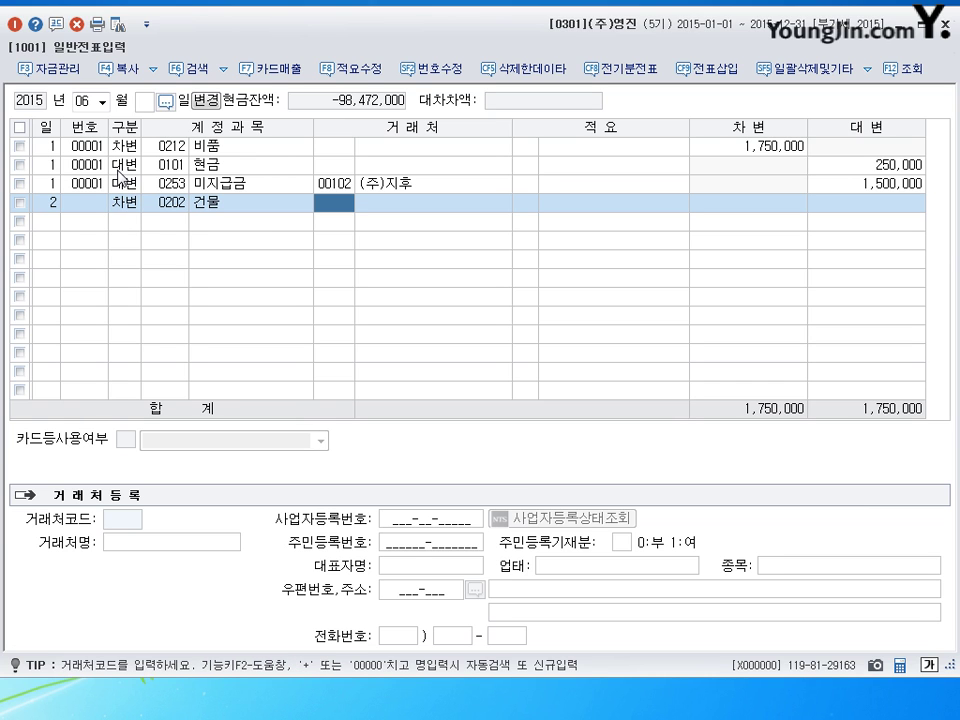
pyautogui.press('Return')
pyautogui.press('Return')
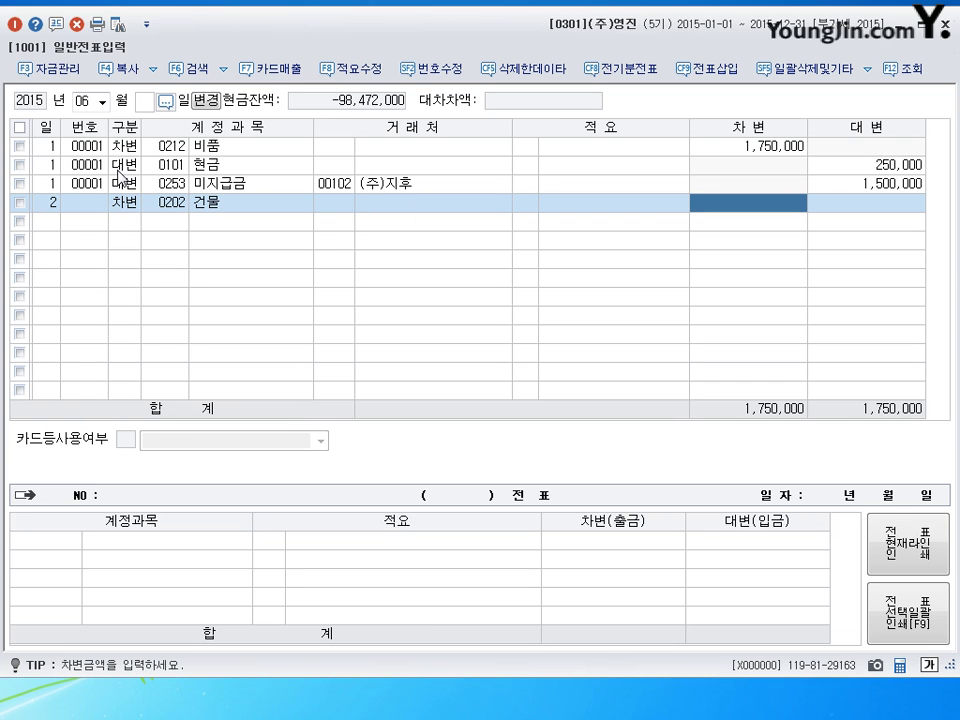
pyautogui.write('100000000')
pyautogui.press('Return')
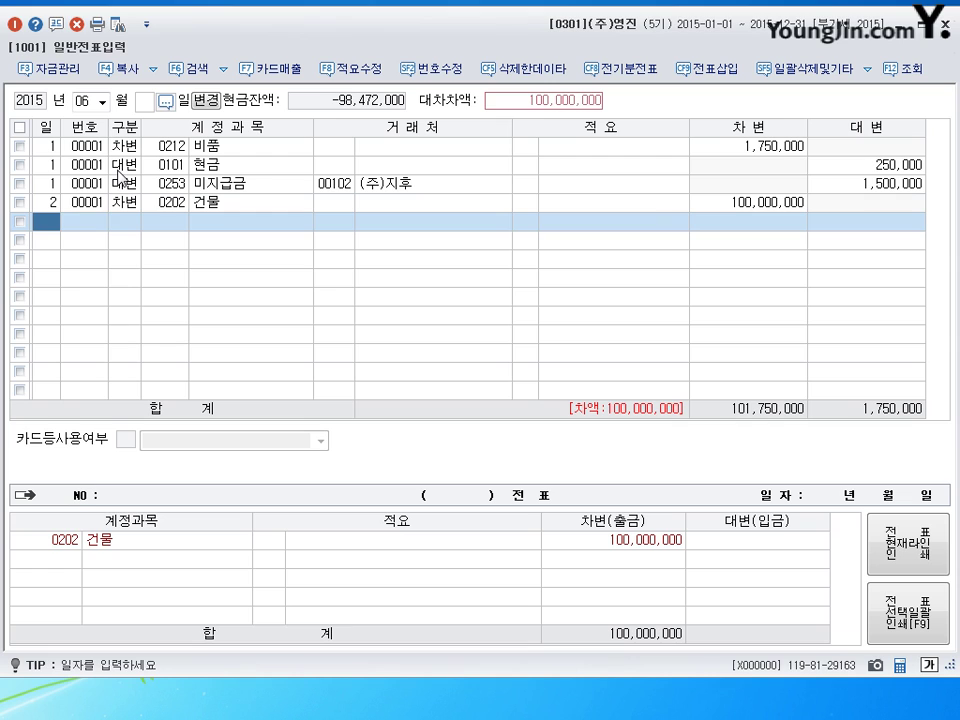
# - Add a June 2 credit line for account 0131 선급금 with vendor (주)상도
pyautogui.write('2')
pyautogui.press('Return')
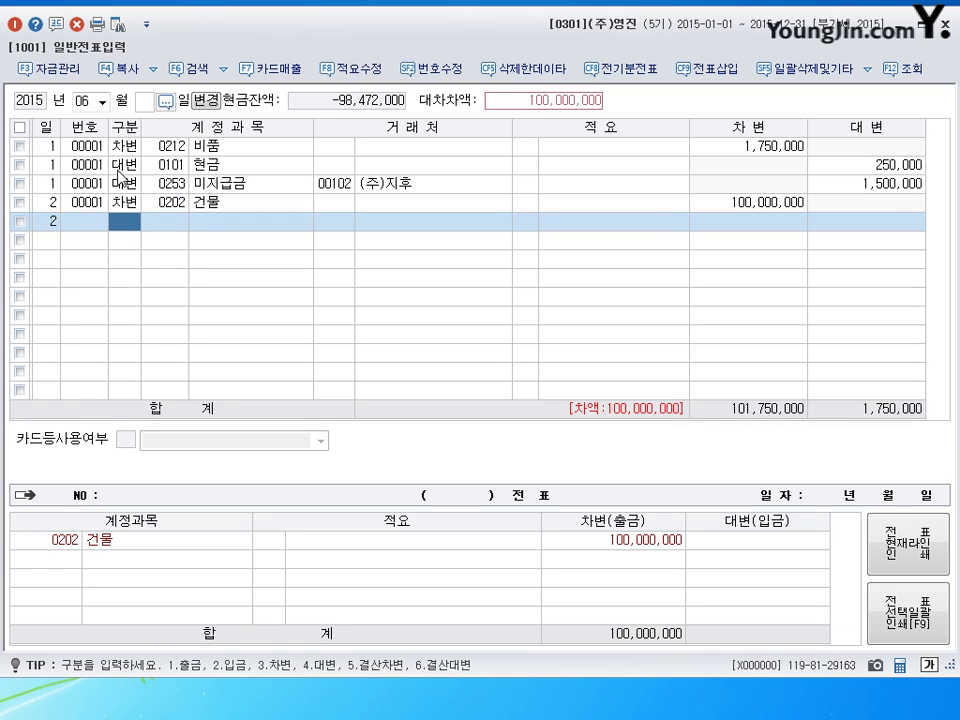
pyautogui.write('4')
pyautogui.press('Return')
pyautogui.write('131')
pyautogui.press('Return')
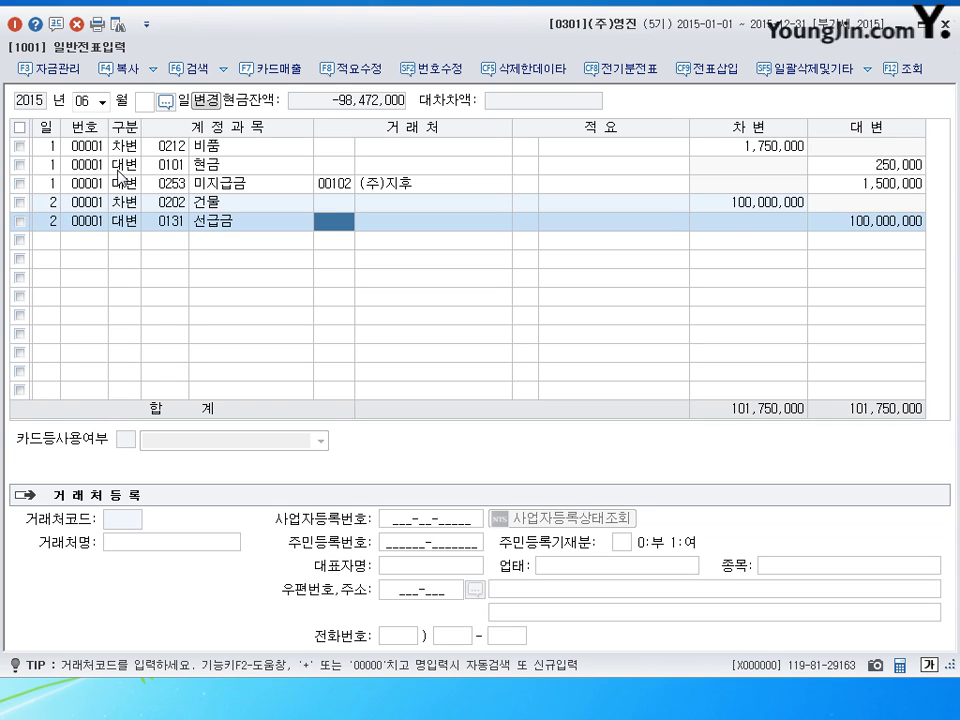
pyautogui.write('상도')
pyautogui.press('Return')
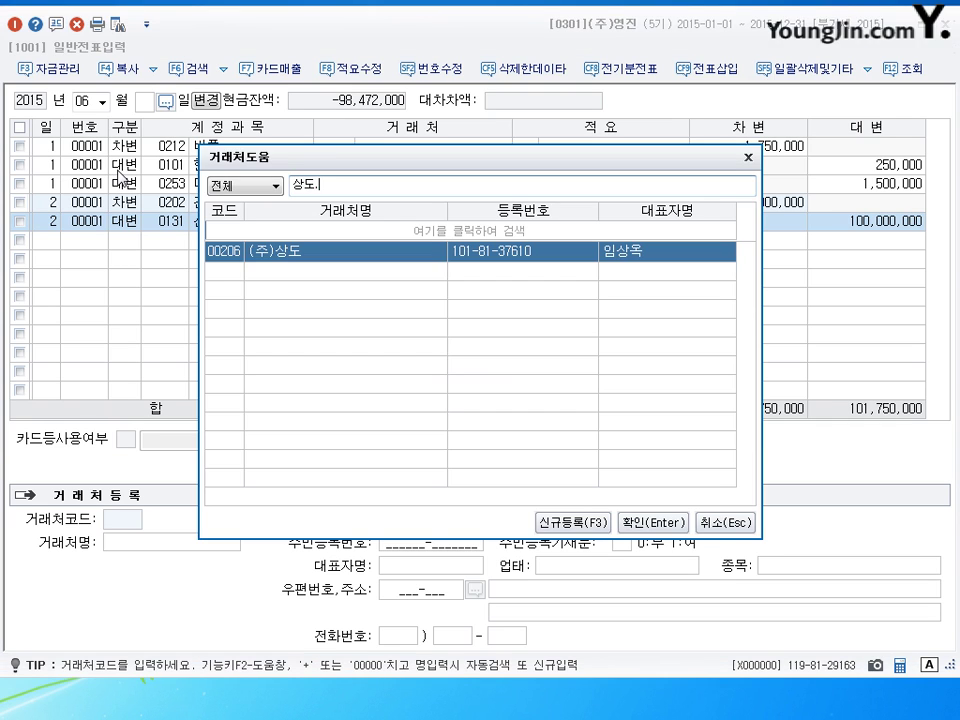
pyautogui.press('Return')
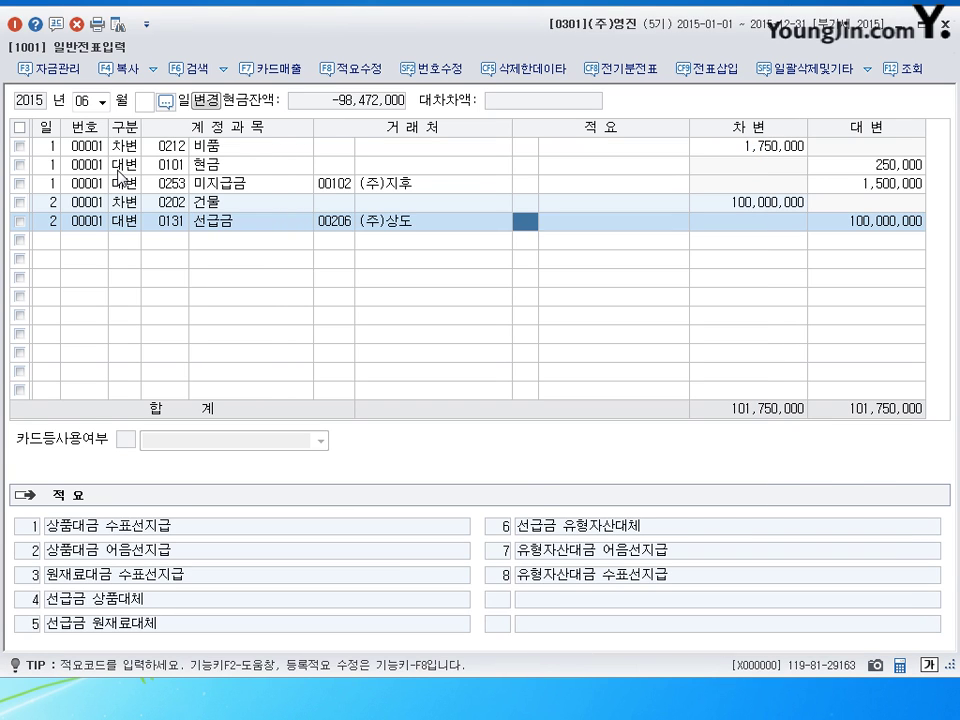
pyautogui.press('Return')
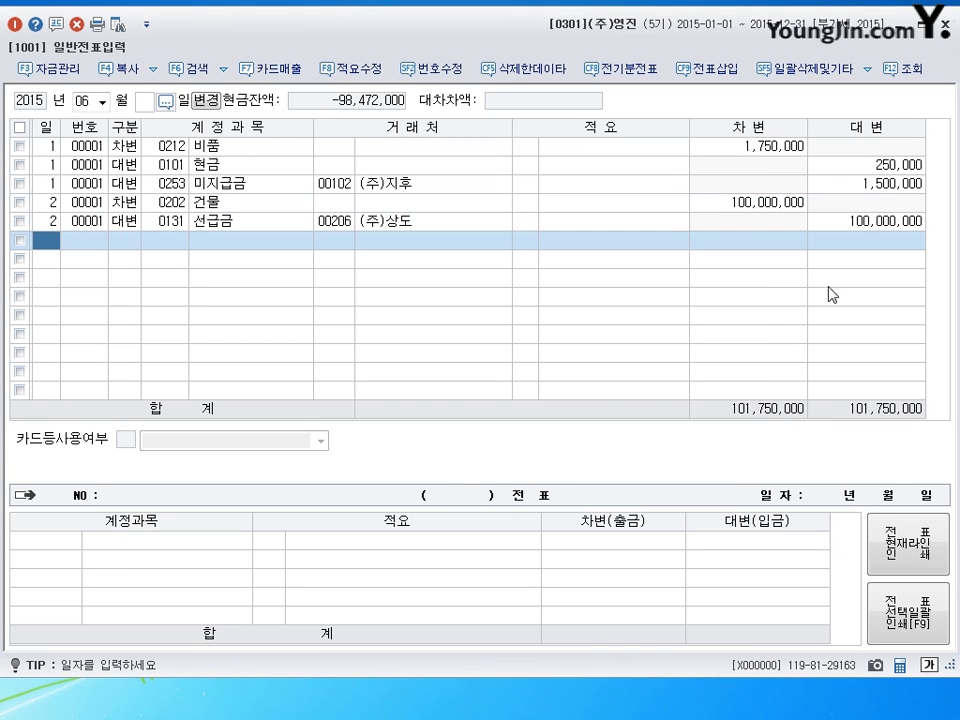
# - Set the credit amount of the June 2 선급금 line to 40,000,000
pyautogui.click(899, 223)
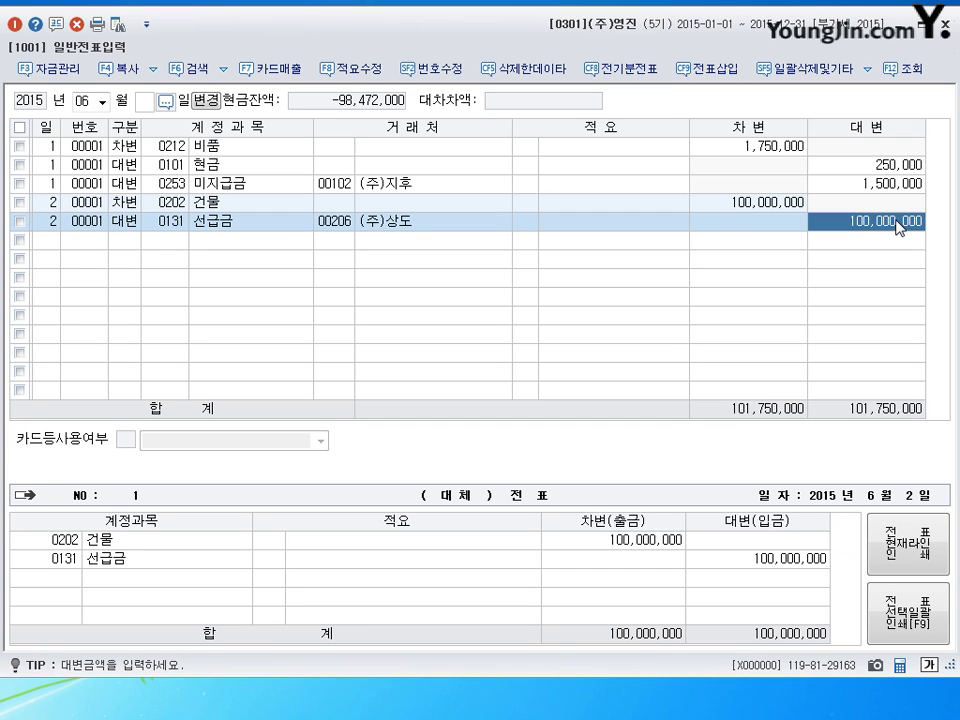
pyautogui.write('40000000')
pyautogui.press('Return')
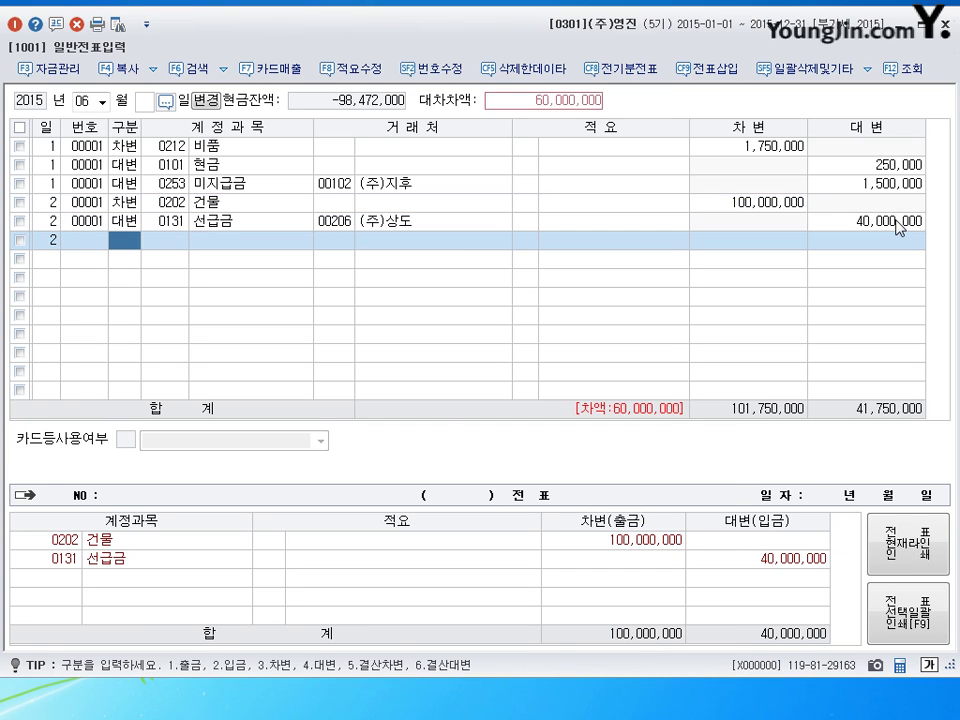
# - Add a June 2 credit line for account 0102 당좌예금 with an amount of 50,000,000
pyautogui.write('4')
pyautogui.press('Return')
pyautogui.write('102')
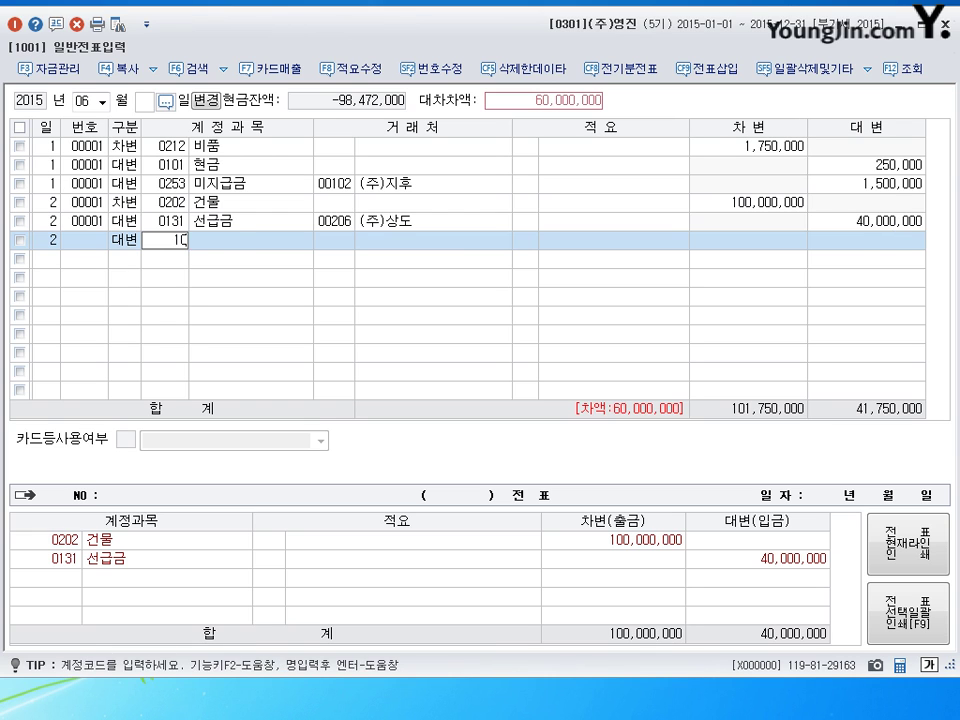
pyautogui.press('Return')
pyautogui.press('Return')
pyautogui.press('Return')
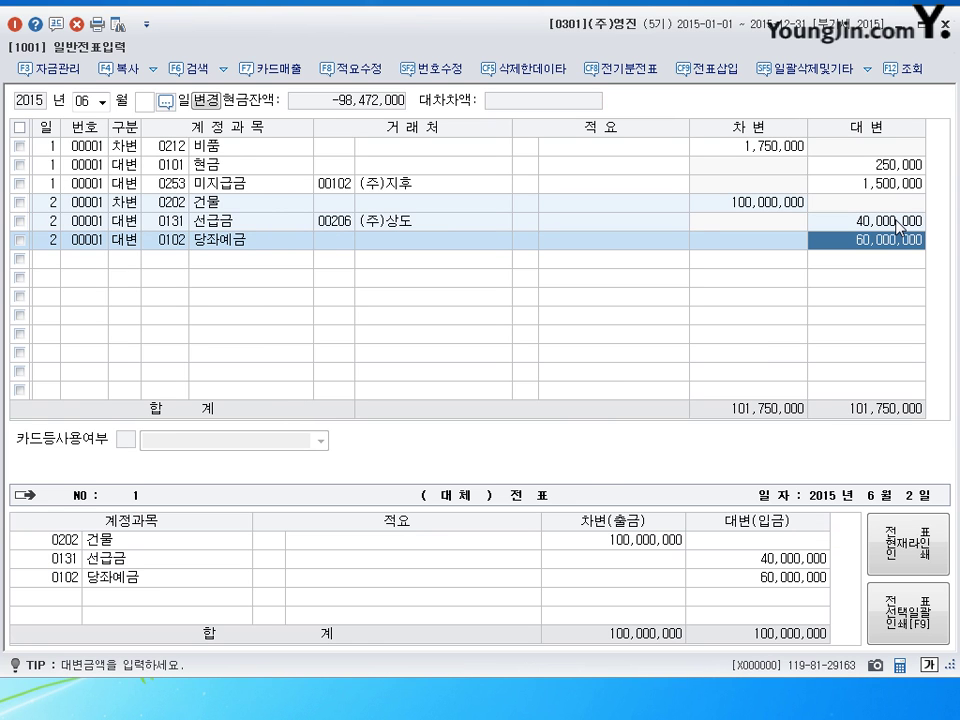
pyautogui.write('50000000')
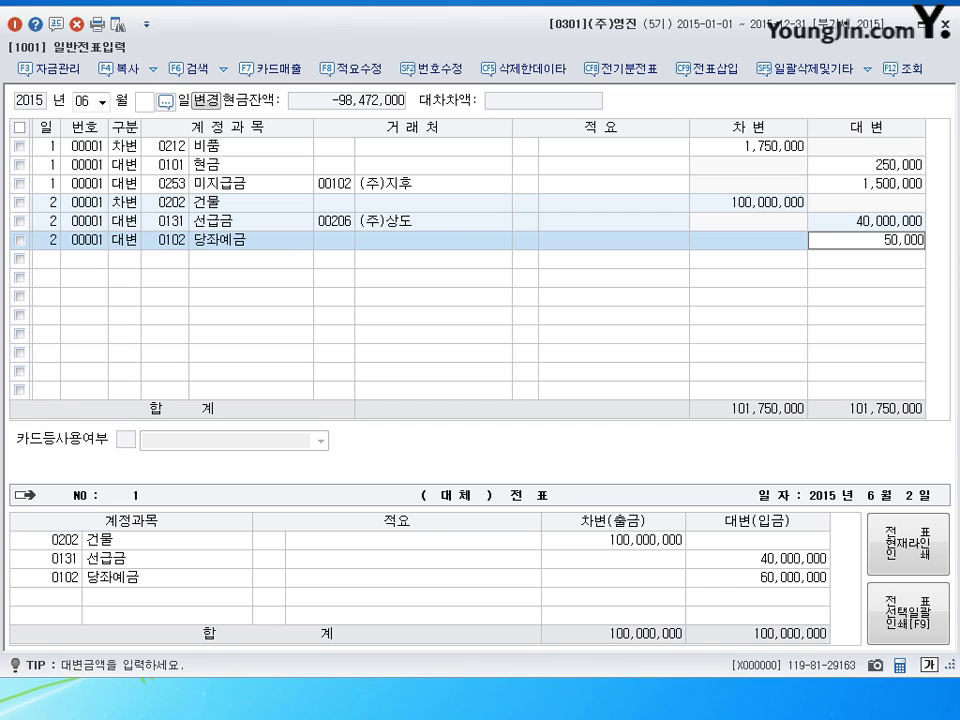
pyautogui.press('Return')
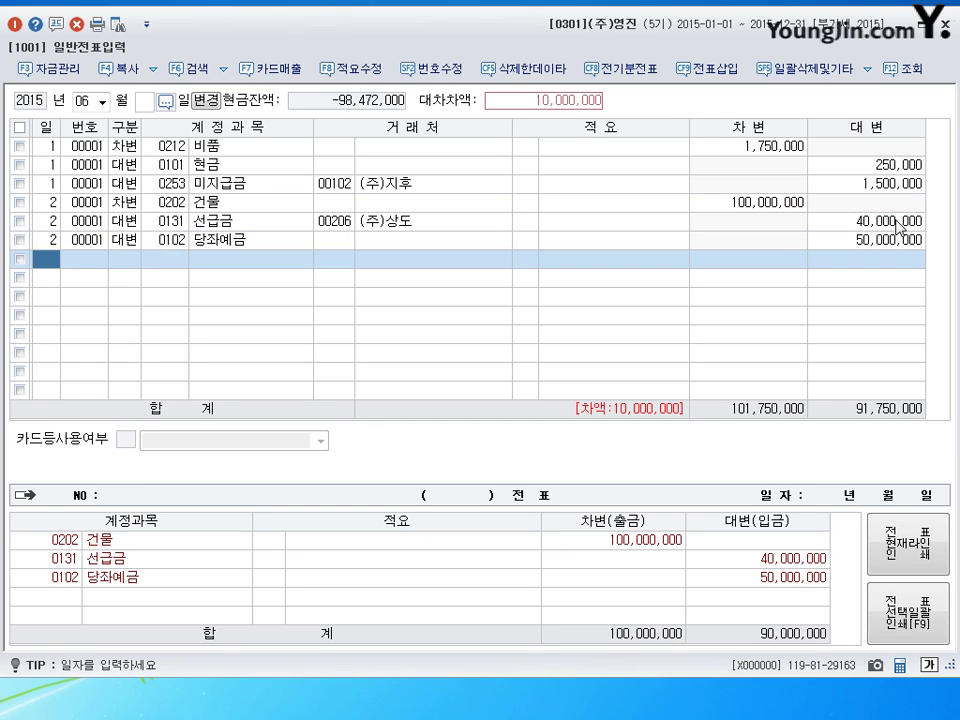
# - Add a June 2 credit line for account 0101 현금, keeping the balancing amount of 10,000,000
pyautogui.write('2')
pyautogui.press('Return')
pyautogui.write('4')
pyautogui.press('Return')
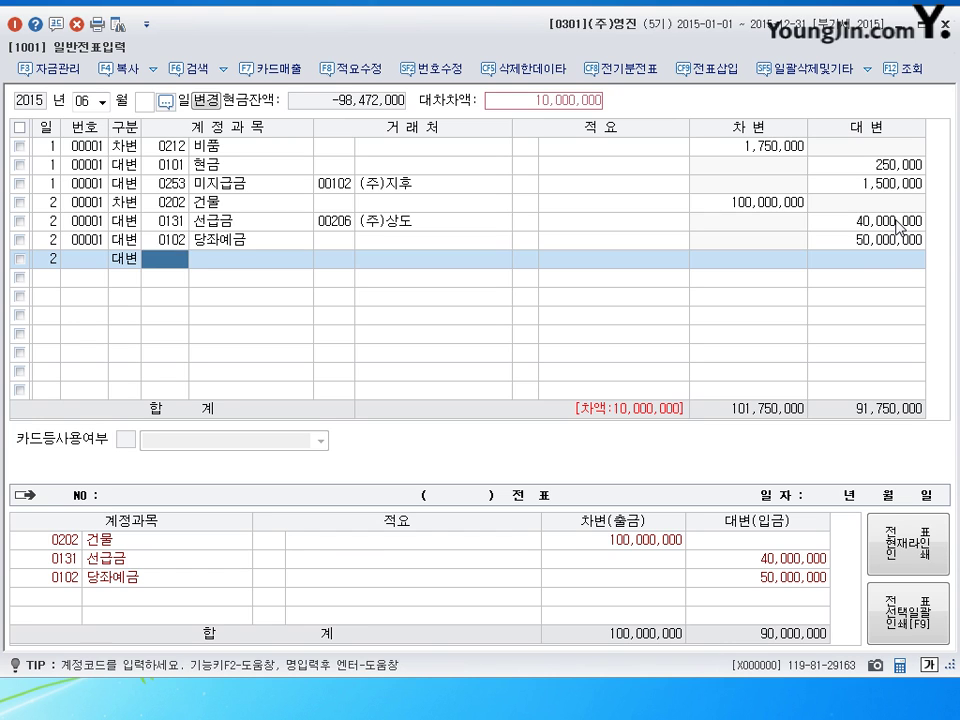
pyautogui.write('101')
pyautogui.press('Return')
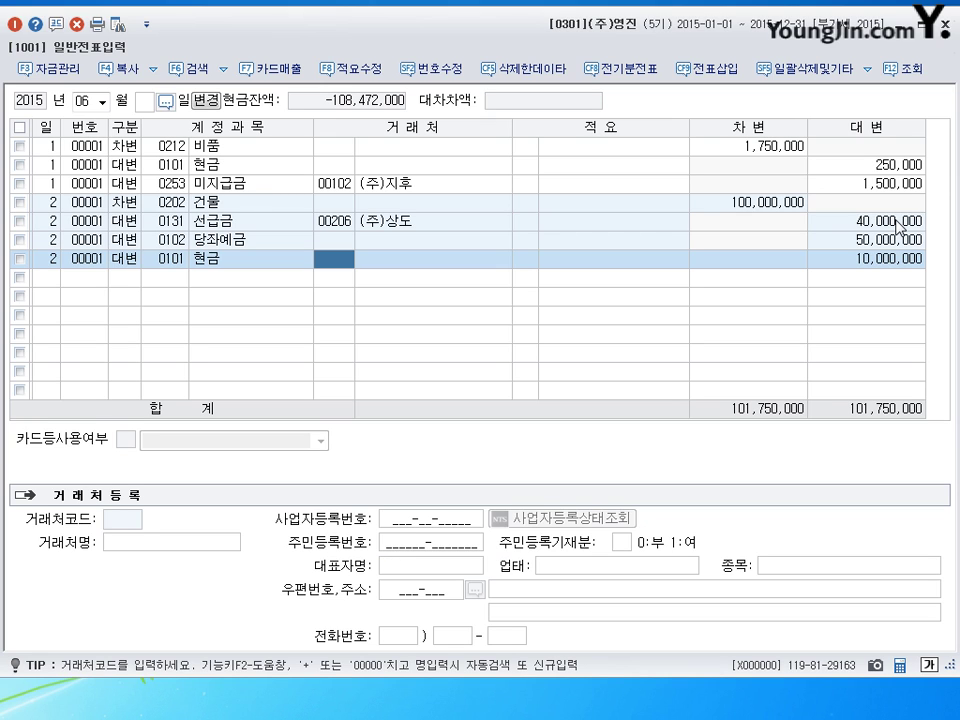
pyautogui.press('Return')
pyautogui.press('Return')
pyautogui.press('Return')
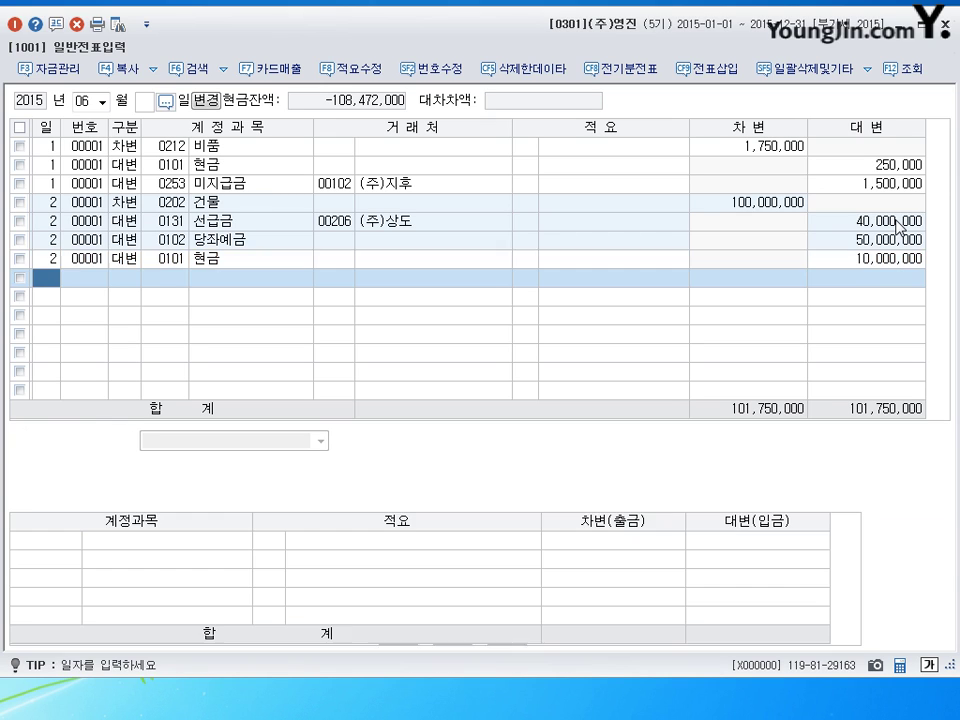
# - Add a June 3 debit line for account 0204 구축물 with an amount of 5,500,000
pyautogui.write('3')
pyautogui.press('Return')
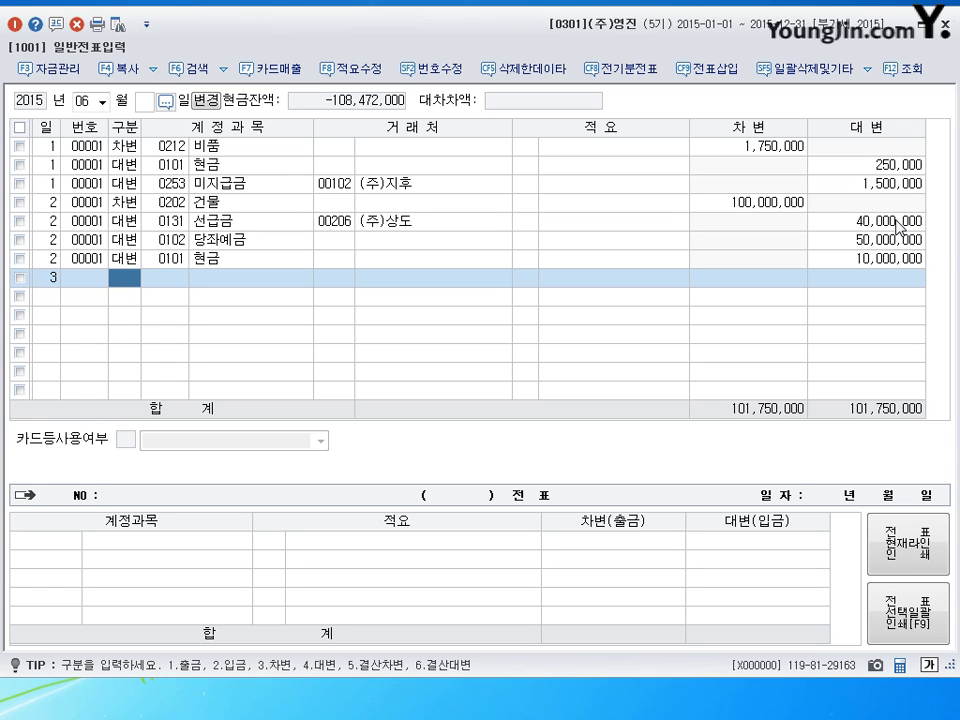
pyautogui.write('3')
pyautogui.write('구축')
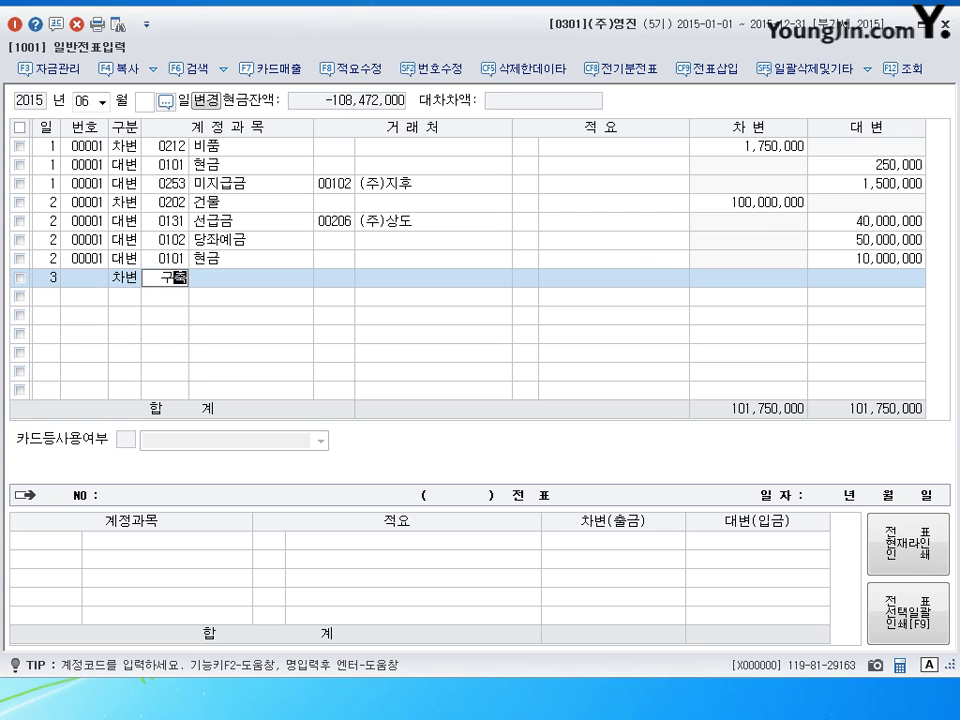
pyautogui.press('Return')
pyautogui.press('Return')
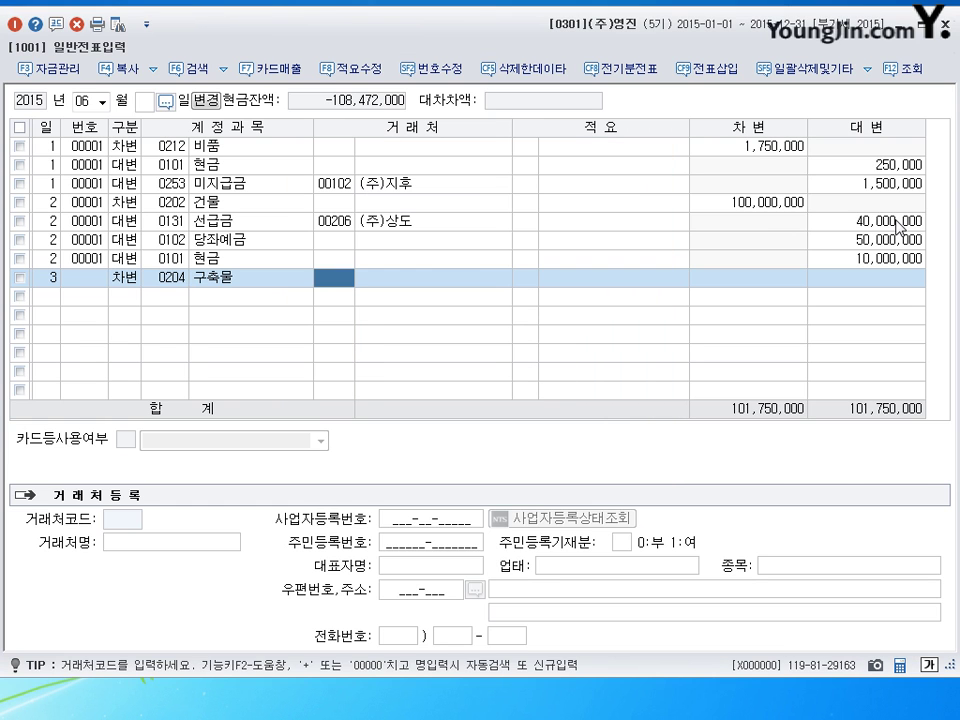
pyautogui.press('Return')
pyautogui.press('Return')
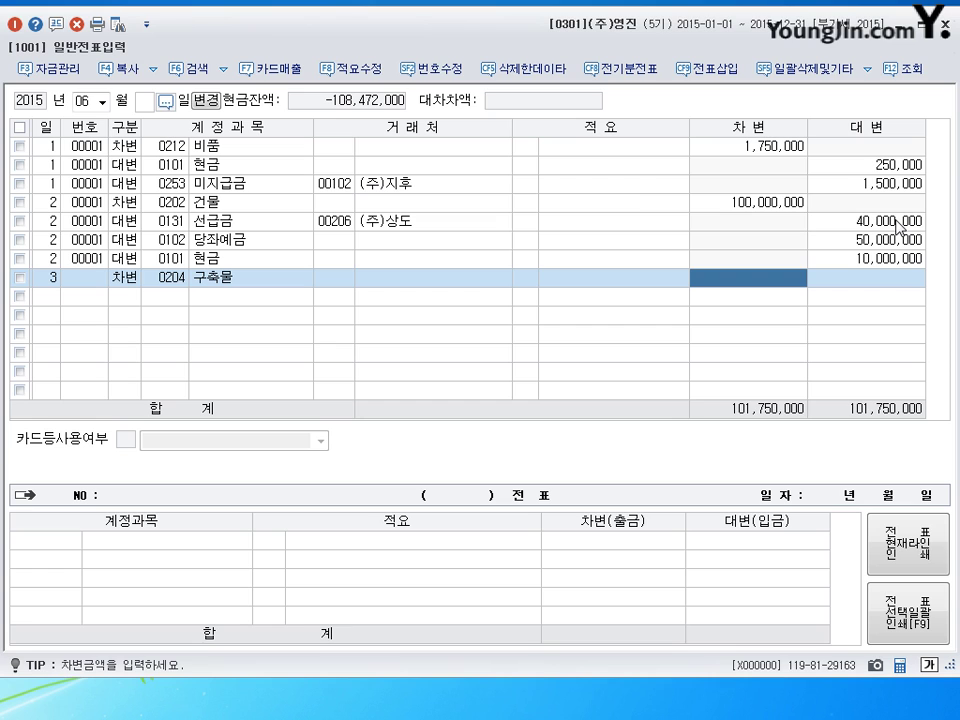
pyautogui.write('5500000')
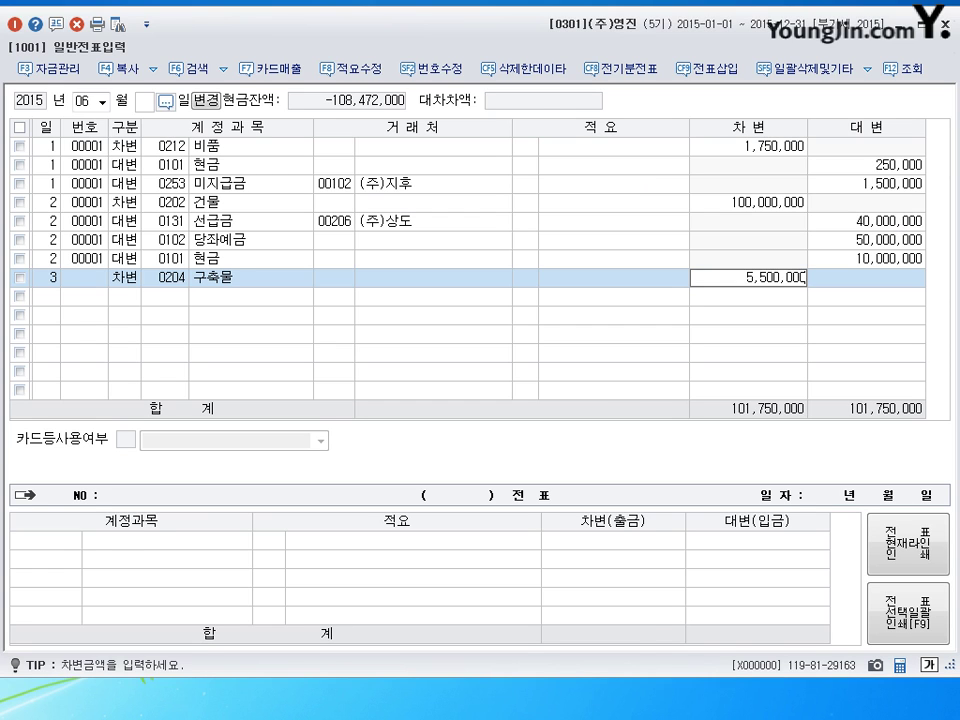
pyautogui.press('Return')
# - Add a June 3 credit line for account 0102 당좌예금, keeping the balancing amount of 5,500,000
pyautogui.write('4102')
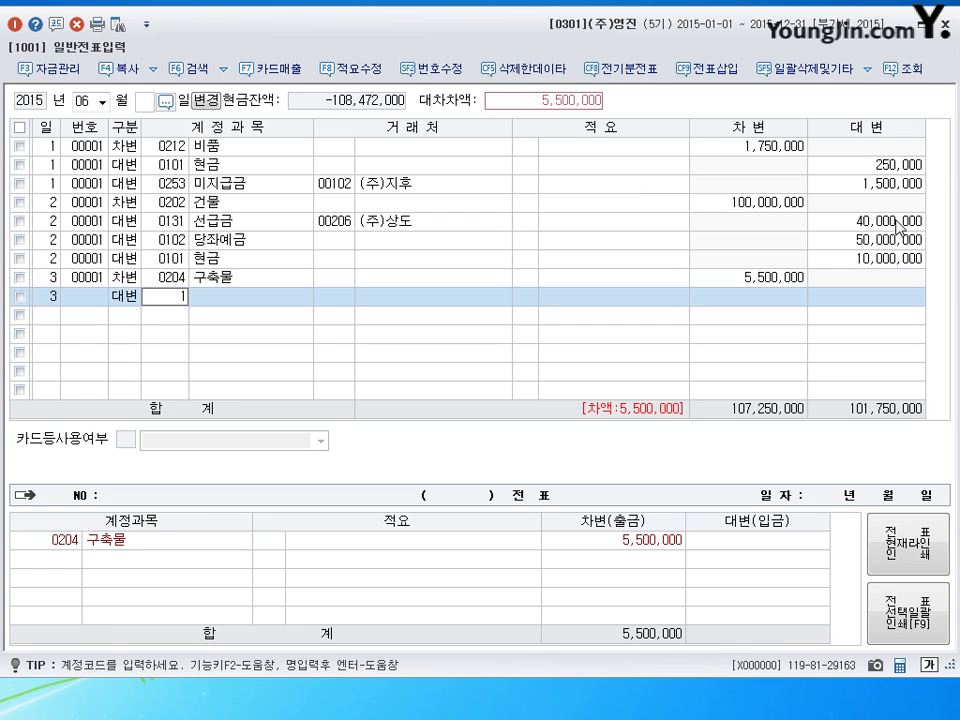
pyautogui.press('Return')
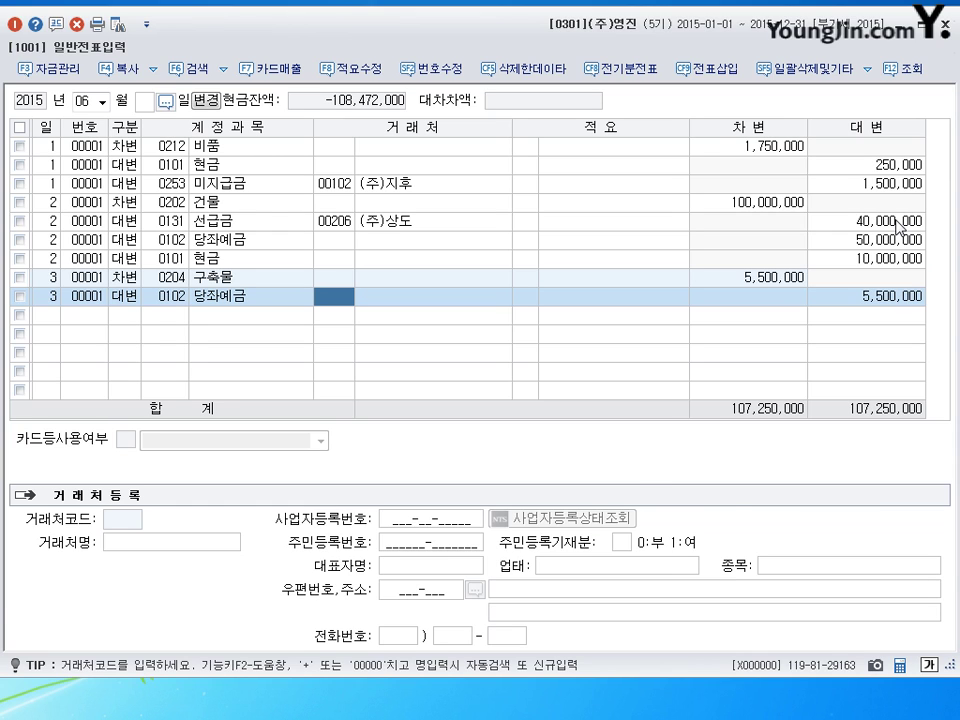
pyautogui.press('Return')
pyautogui.press('Return')
pyautogui.press('Return')
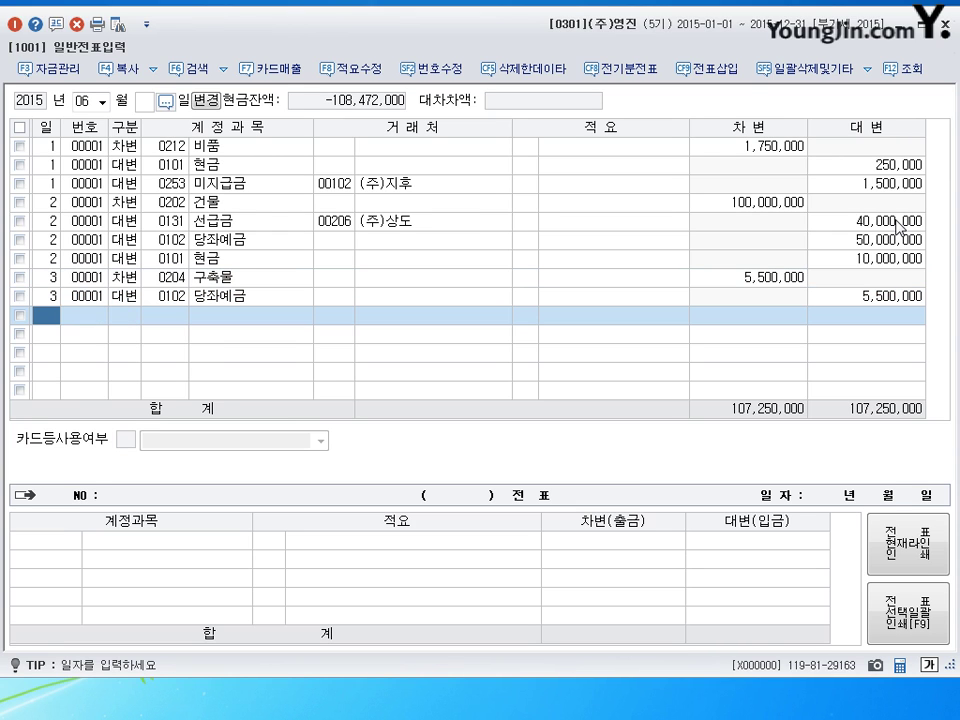
# - Add a June 4 debit line for account 0214 건설중인자산 with an amount of 1,000,000
pyautogui.write('4')
pyautogui.press('Return')
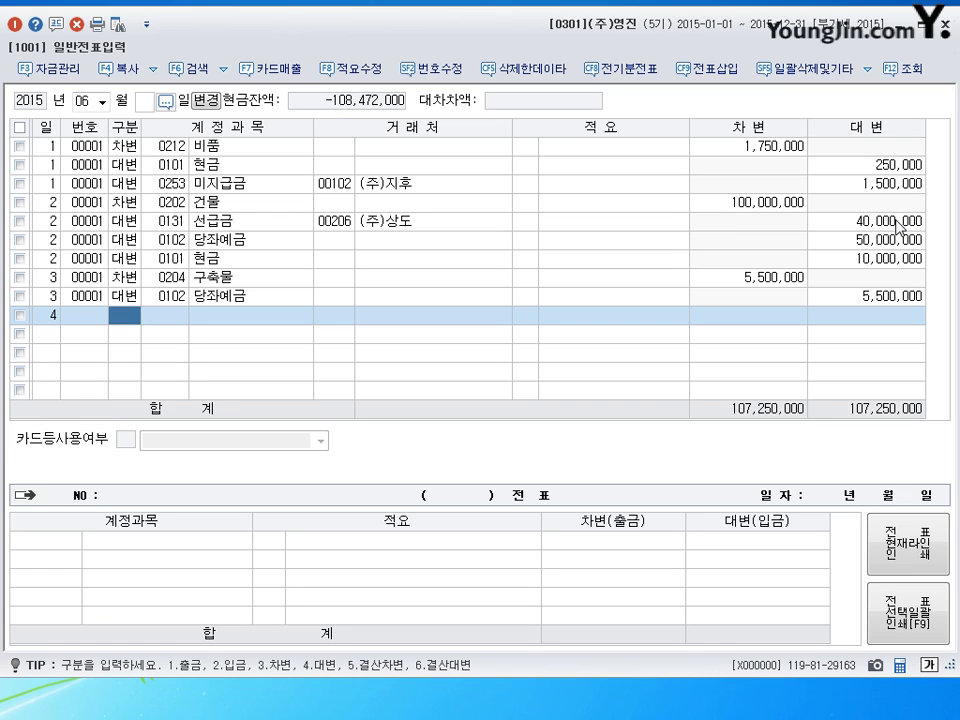
pyautogui.write('3건설')
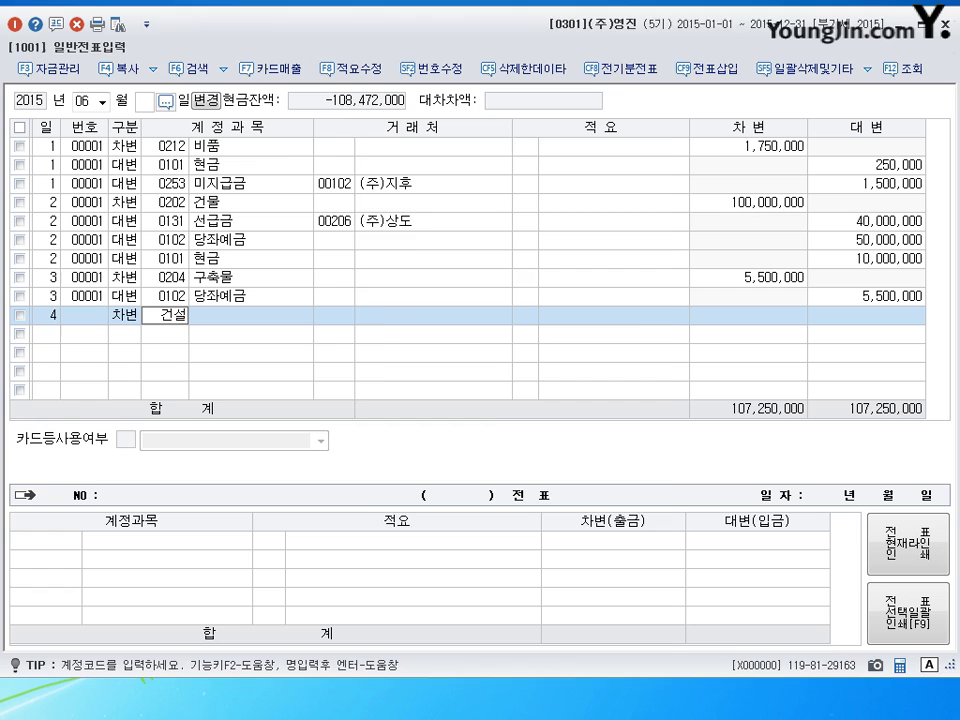
pyautogui.press('Return')
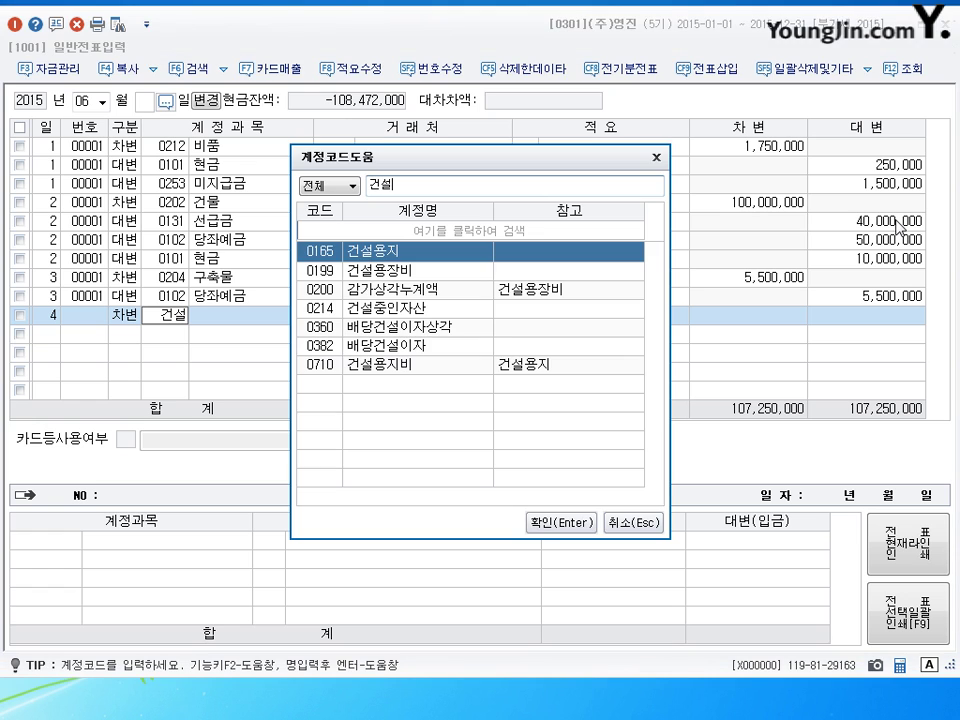
pyautogui.press('Down')
pyautogui.press('Down')
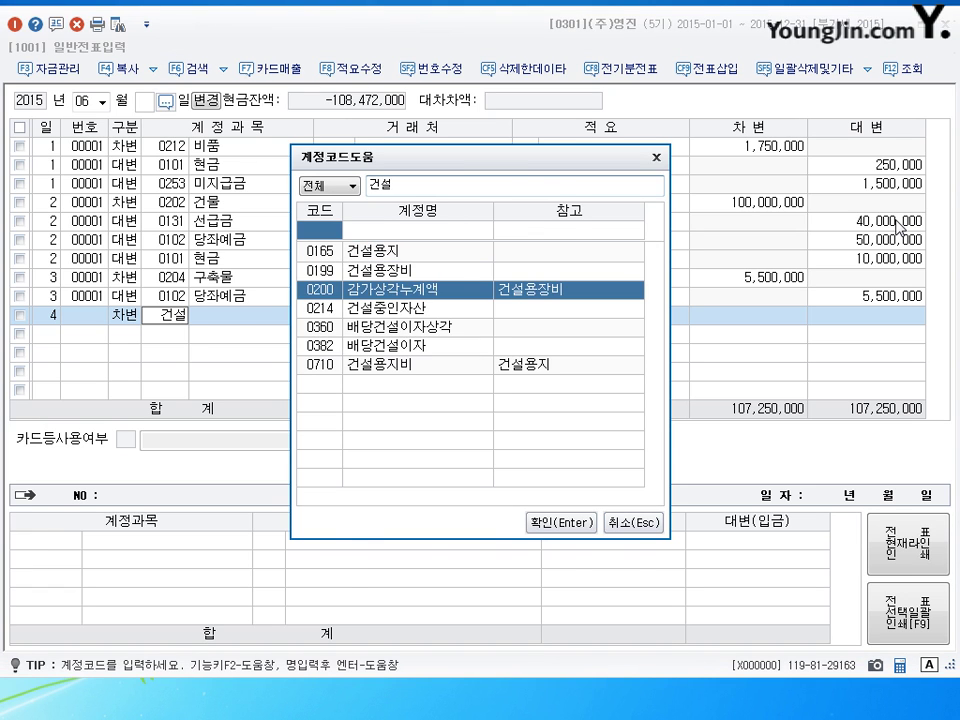
pyautogui.press('Down')
pyautogui.press('Return')
pyautogui.press('Return')
pyautogui.press('Return')
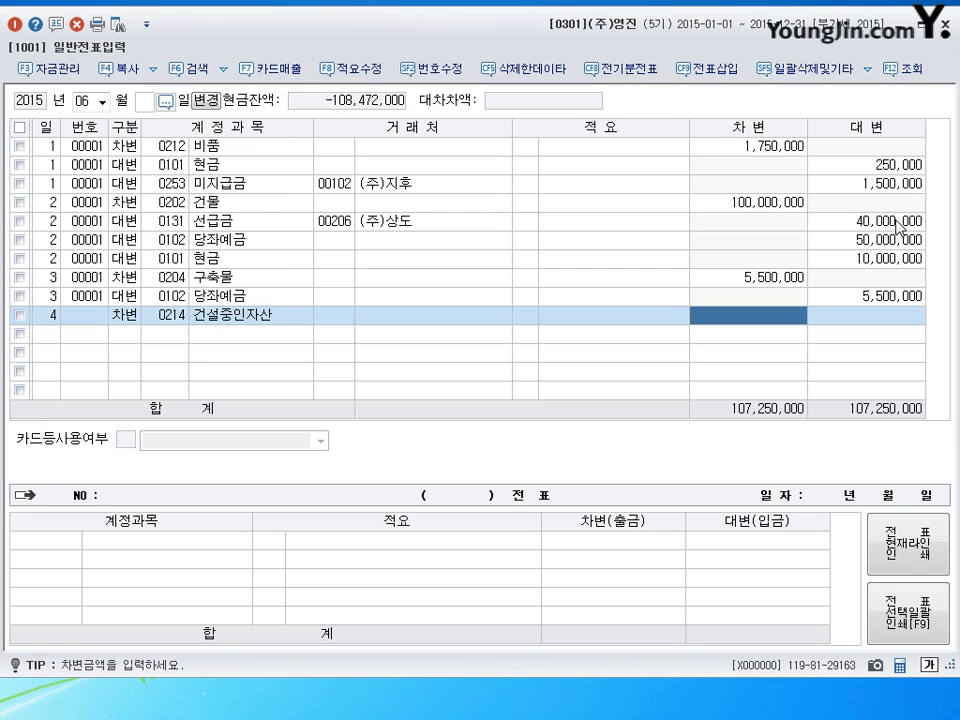
pyautogui.write('1000000')
pyautogui.press('Return')
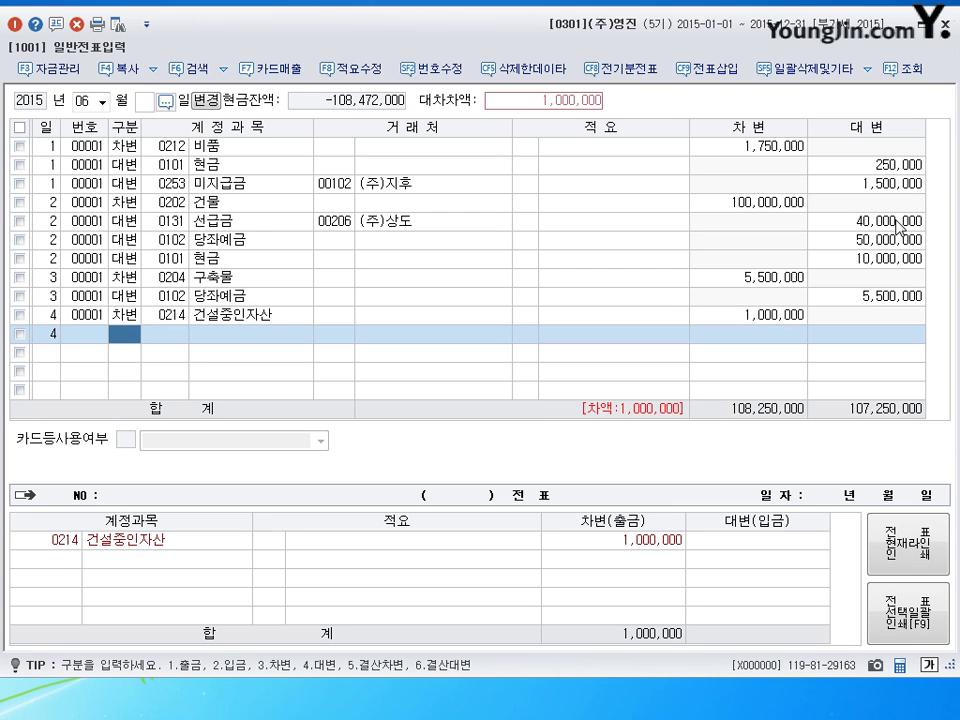
# - Add a June 4 credit line for account 0103 보통예금, keeping the balancing amount of 1,000,000
pyautogui.write('4')
pyautogui.write('103')
pyautogui.press('Return')
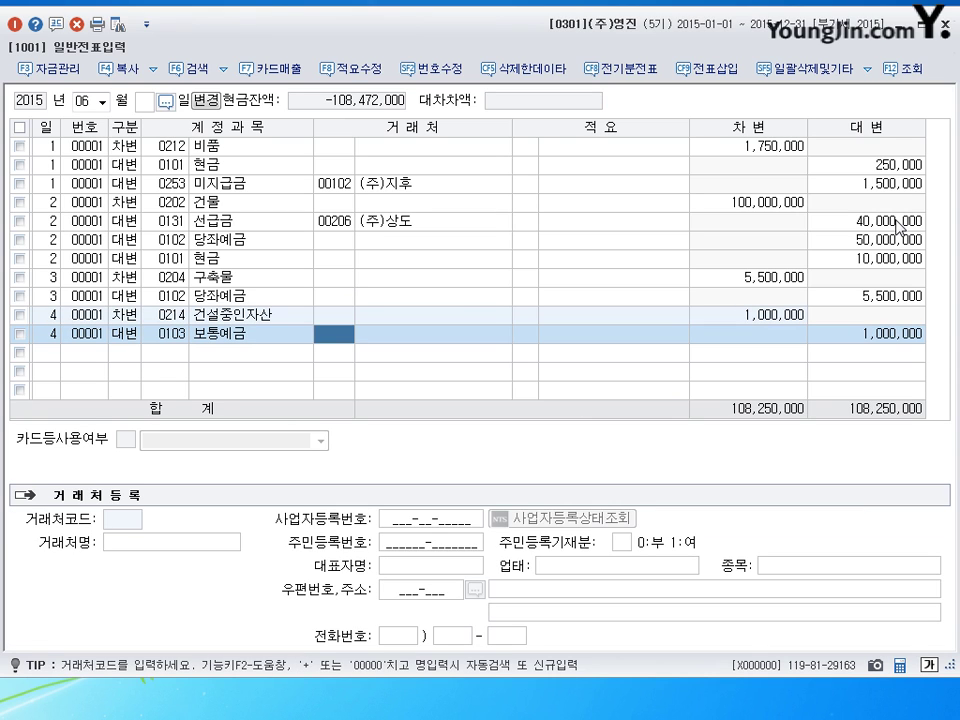
pyautogui.press('Return')
pyautogui.press('Return')
pyautogui.press('Return')
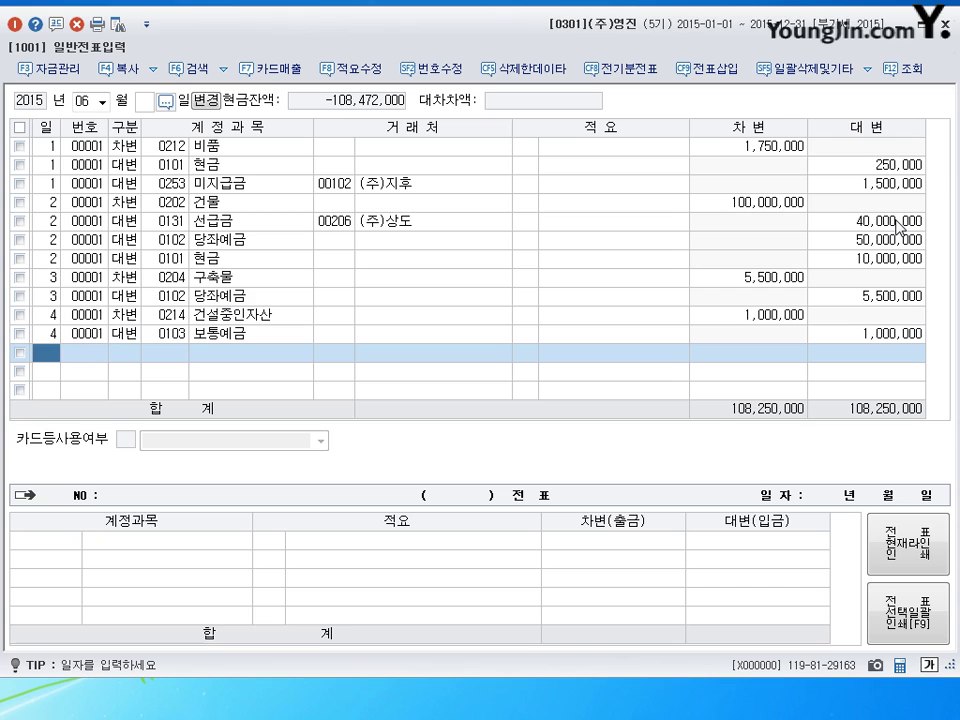
# - Start a June 5 voucher line of the cash payment type 출금
pyautogui.write('5')
pyautogui.press('Return')
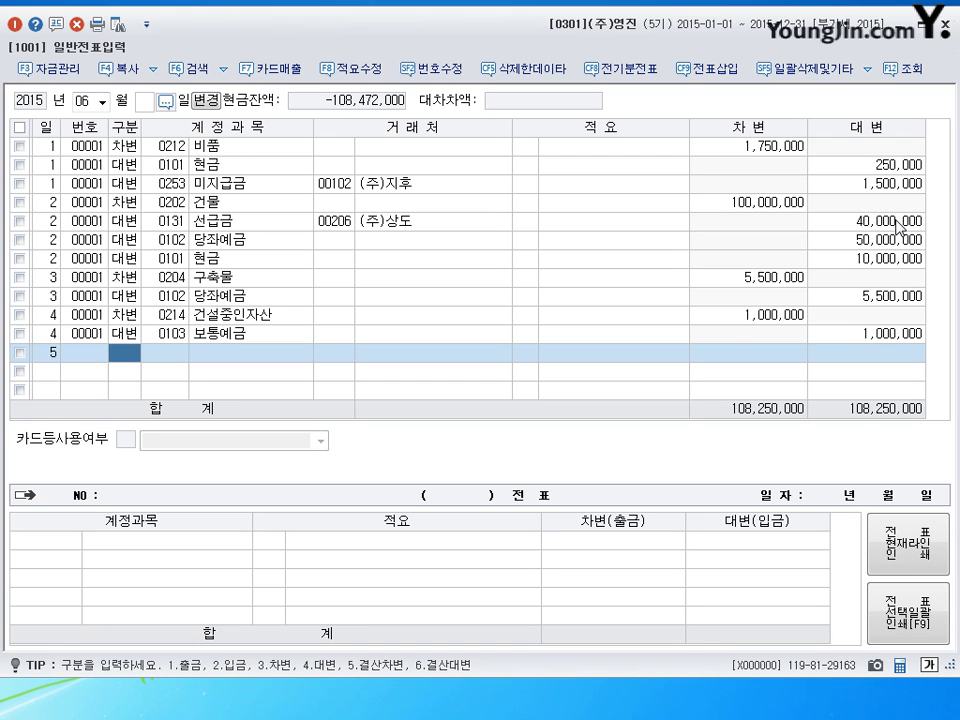
pyautogui.write('1')
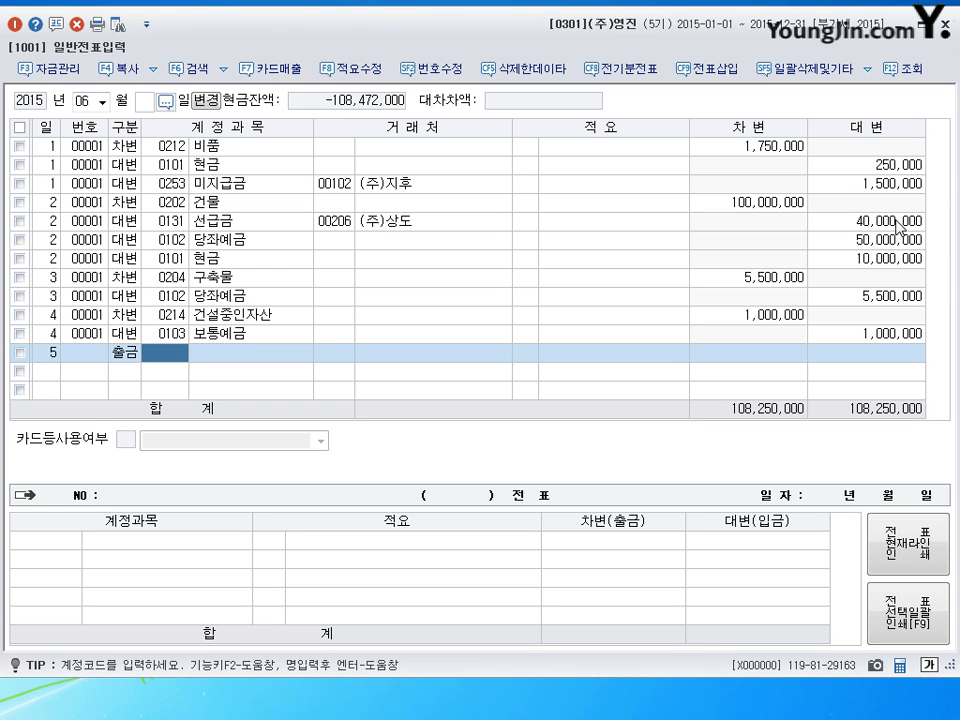
pyautogui.write('320')
pyautogui.press('Return')
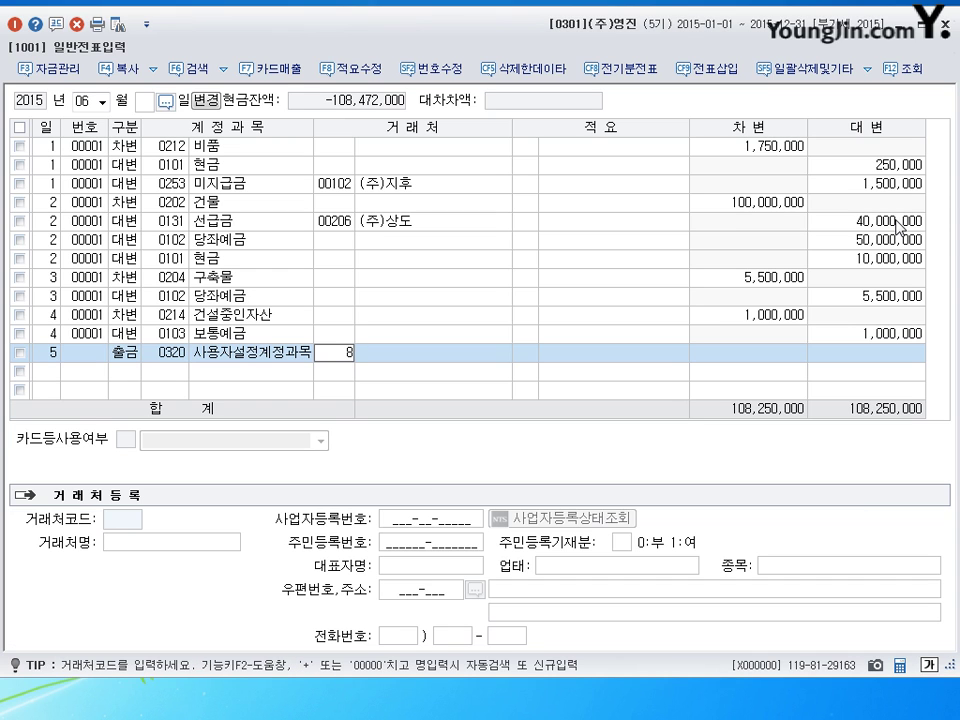
pyautogui.press('BackSpace')
pyautogui.press('Left')
pyautogui.press('Left')
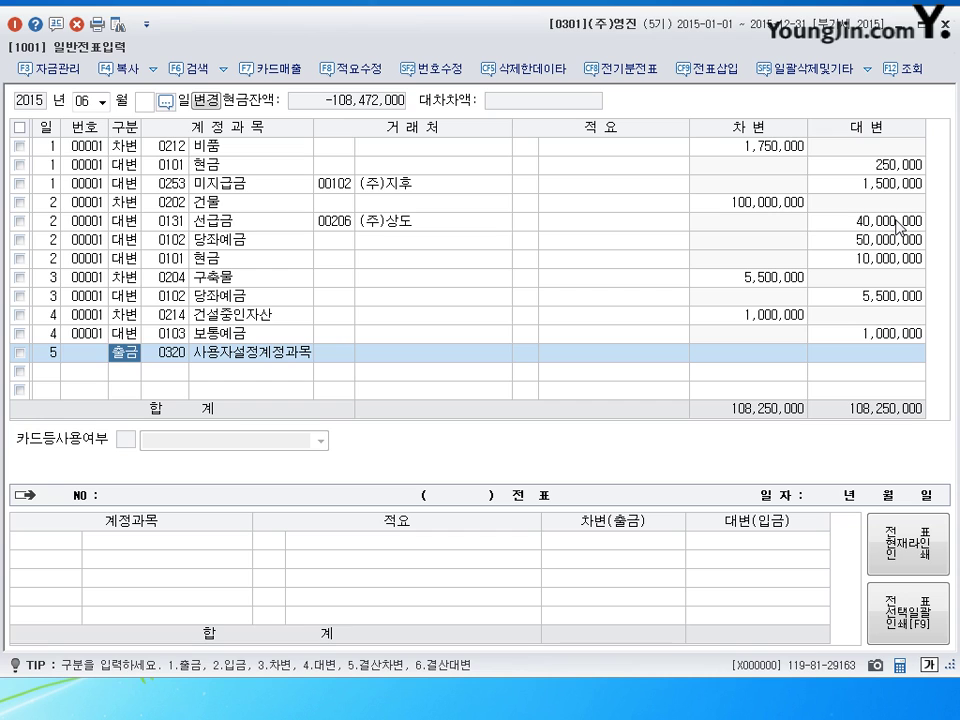
# - Set the June 5 출금 line to account 0208 차량운반구 with an amount of 250,000
pyautogui.press('Return')
pyautogui.write('208')
pyautogui.press('Return')
pyautogui.press('Return')
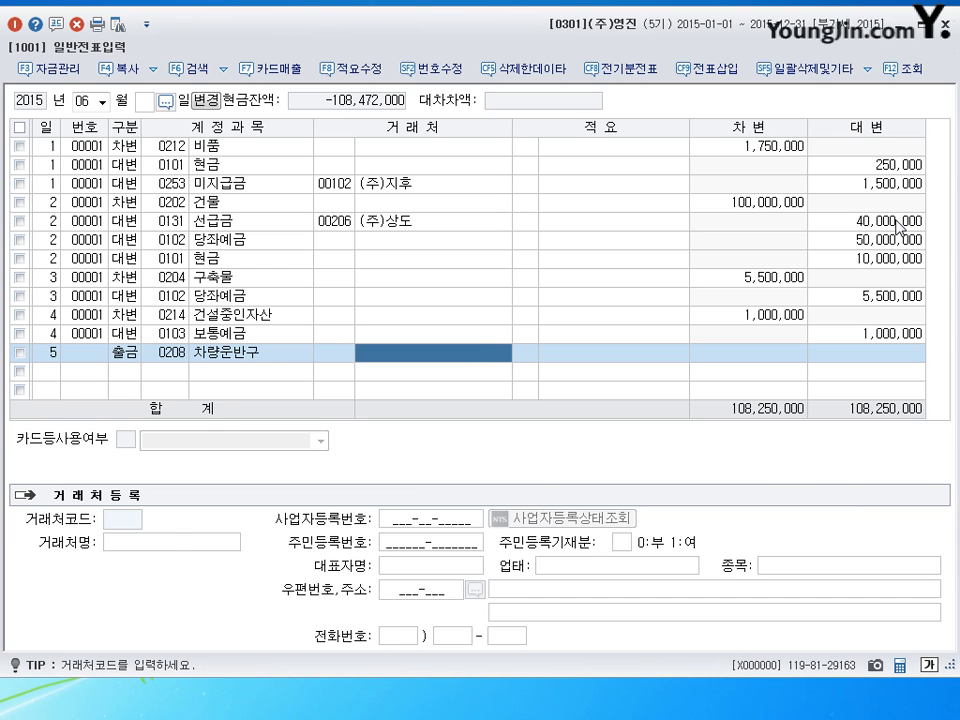
pyautogui.press('Return')
pyautogui.press('Return')
pyautogui.write('2500000')
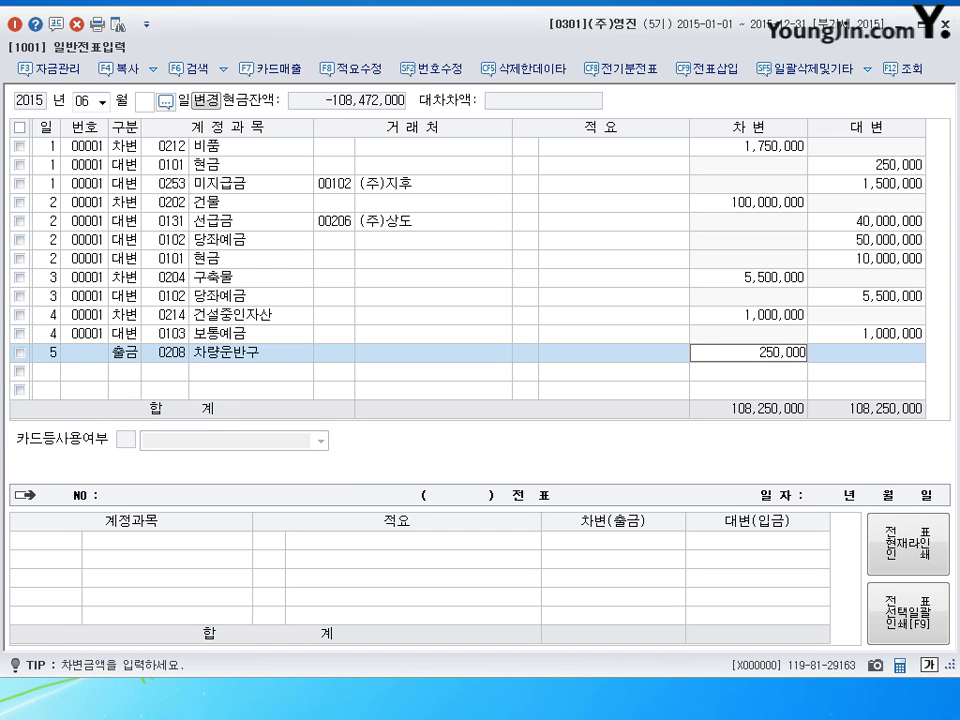
pyautogui.press('Return')
pyautogui.press('Up')
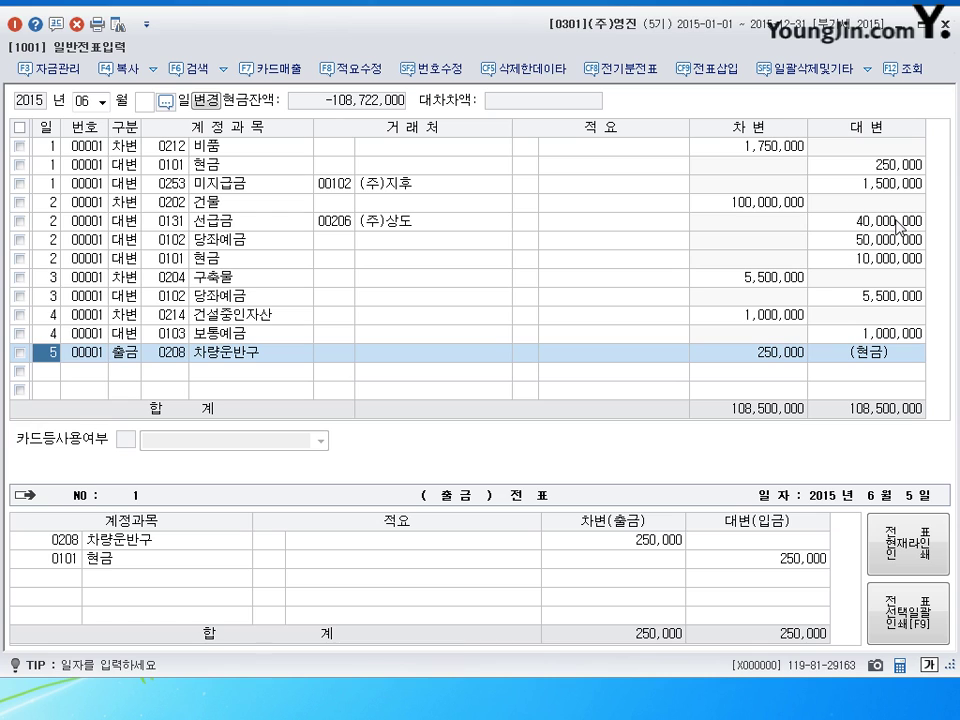
# - Add a June 6 debit line for account 0201 토지
pyautogui.press('Down')
pyautogui.write('6')
pyautogui.press('Return')
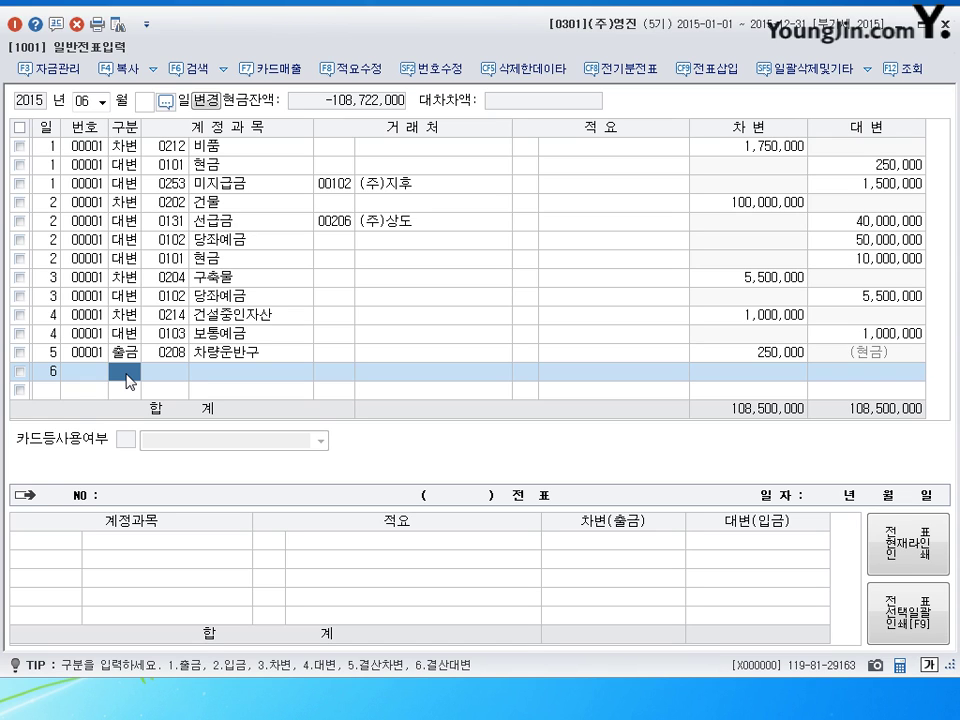
pyautogui.write('3')
pyautogui.press('Return')
pyautogui.write('201')
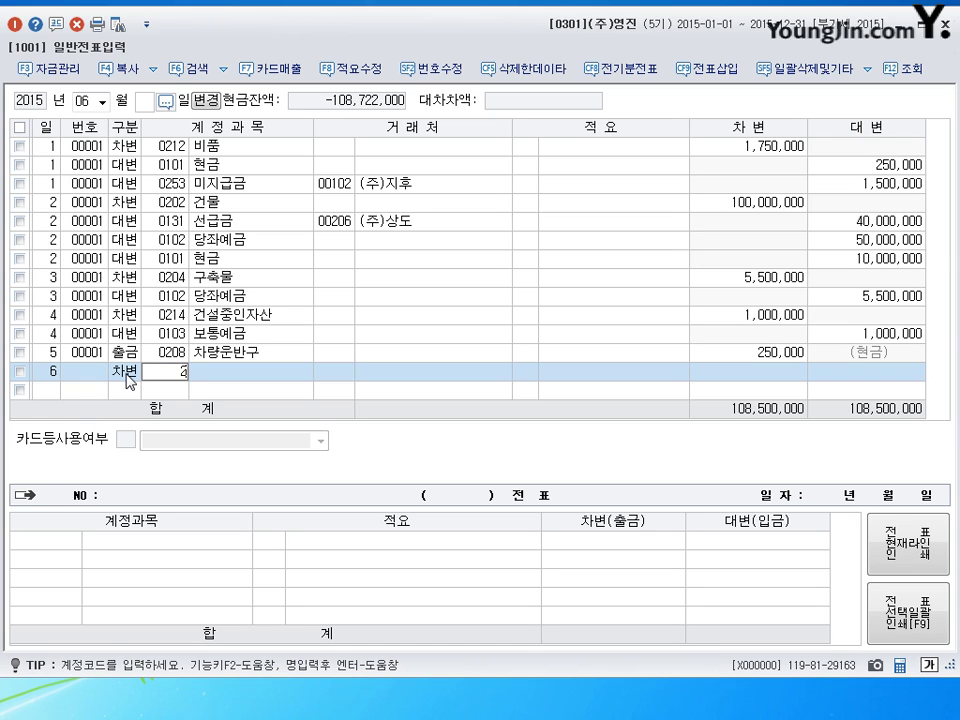
pyautogui.press('Return')
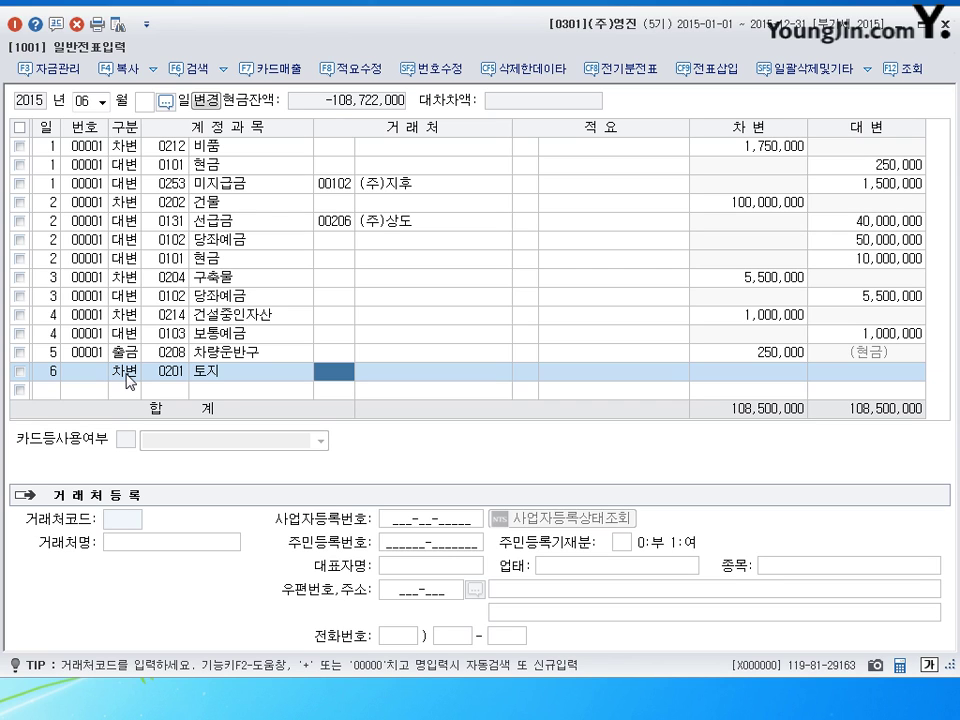
pyautogui.write('206')
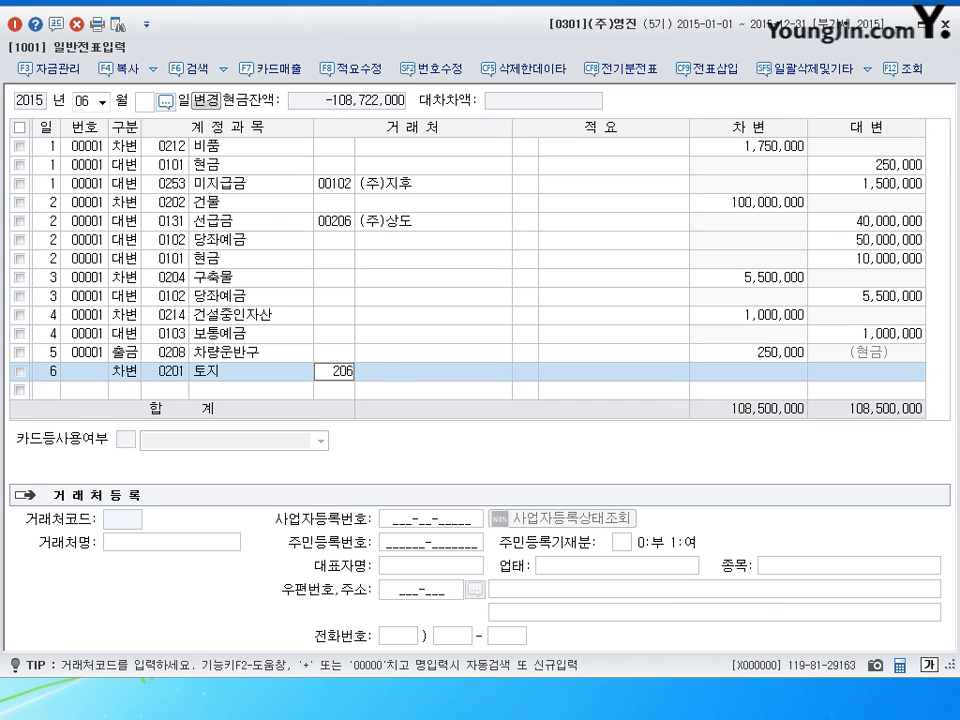
pyautogui.press('Return')
pyautogui.press('Left')
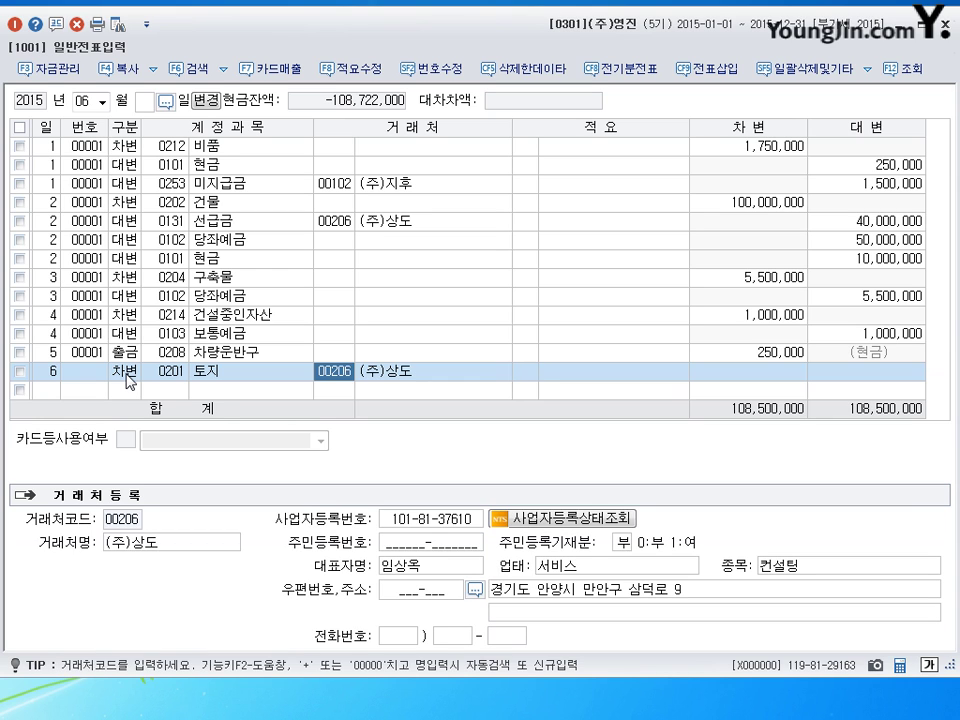
pyautogui.press('Delete')
pyautogui.press('Delete')
# - Set the debit amount of the June 6 토지 line to 206,000,000, leaving vendor and description blank
pyautogui.press('Return')
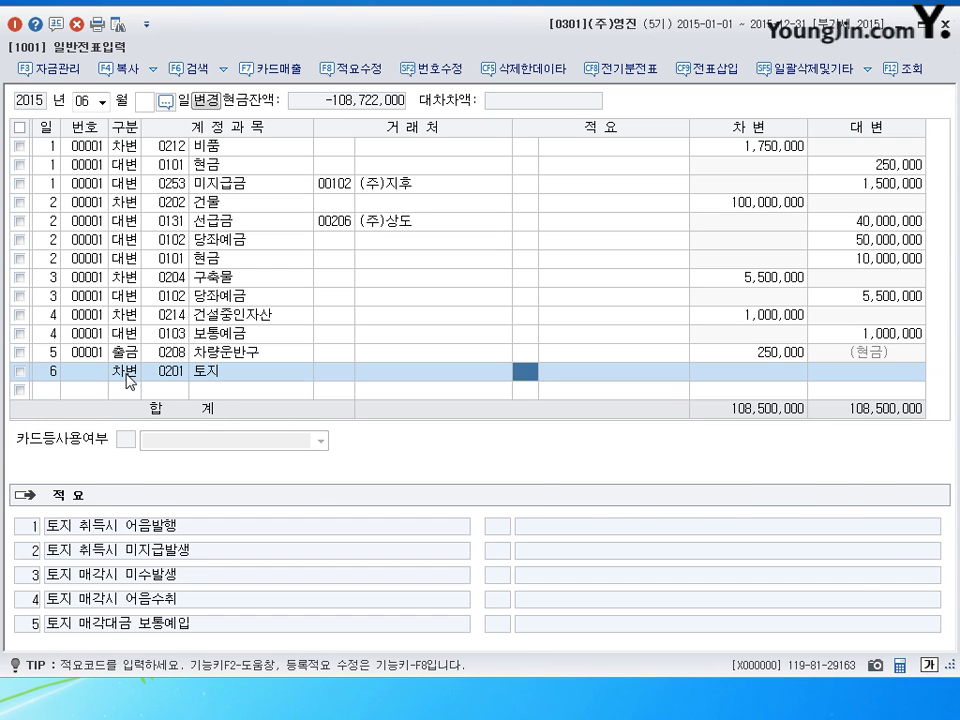
pyautogui.press('Return')
pyautogui.press('Return')
pyautogui.write('206000000')
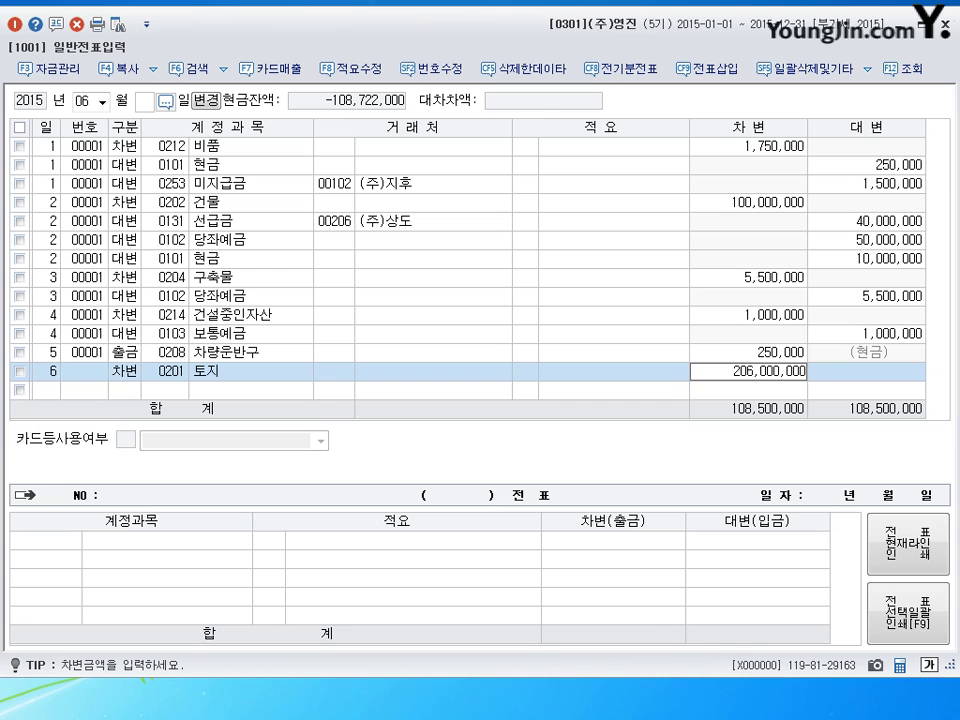
pyautogui.press('Return')
# - Add a June 6 debit line for account 0202 건물 with an amount of 26,000,000
pyautogui.write('0202')
pyautogui.press('Return')
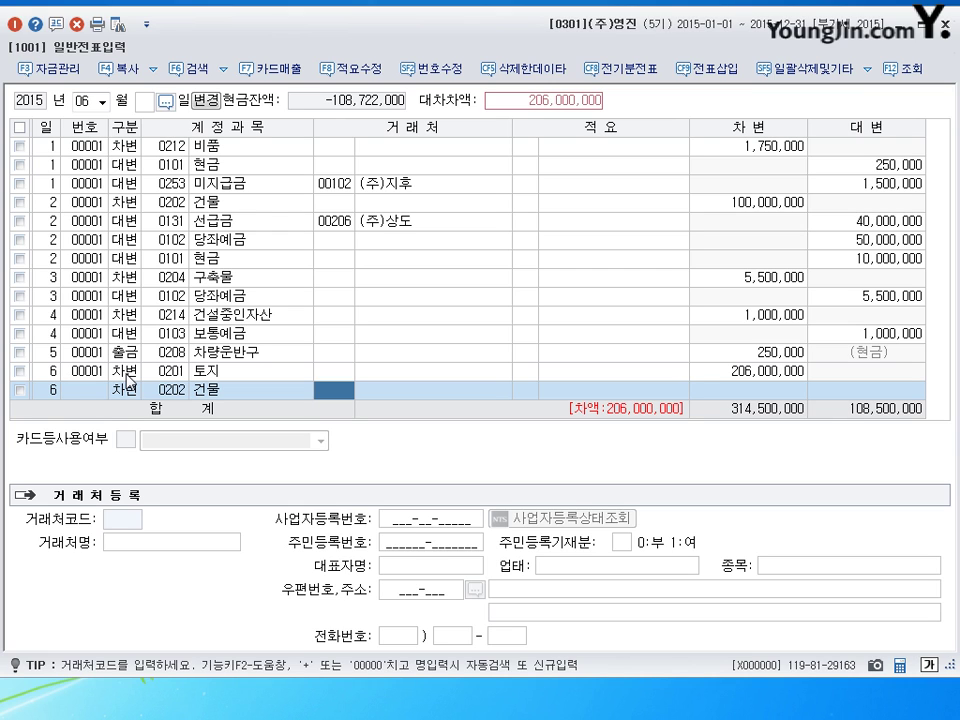
pyautogui.press('Return')
pyautogui.press('Return')
pyautogui.write('26000000')
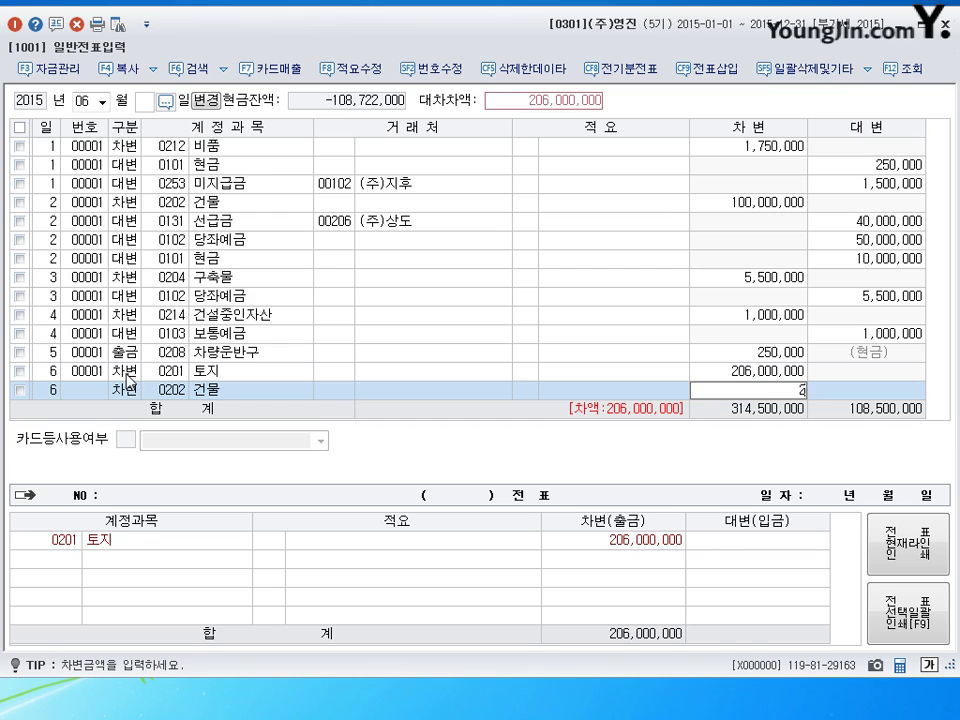
pyautogui.press('Return')
# - Add a June 6 credit line for account 0103 보통예금, keeping the balancing amount of 232,000,000
pyautogui.press('Return')
pyautogui.write('4')
pyautogui.press('Return')
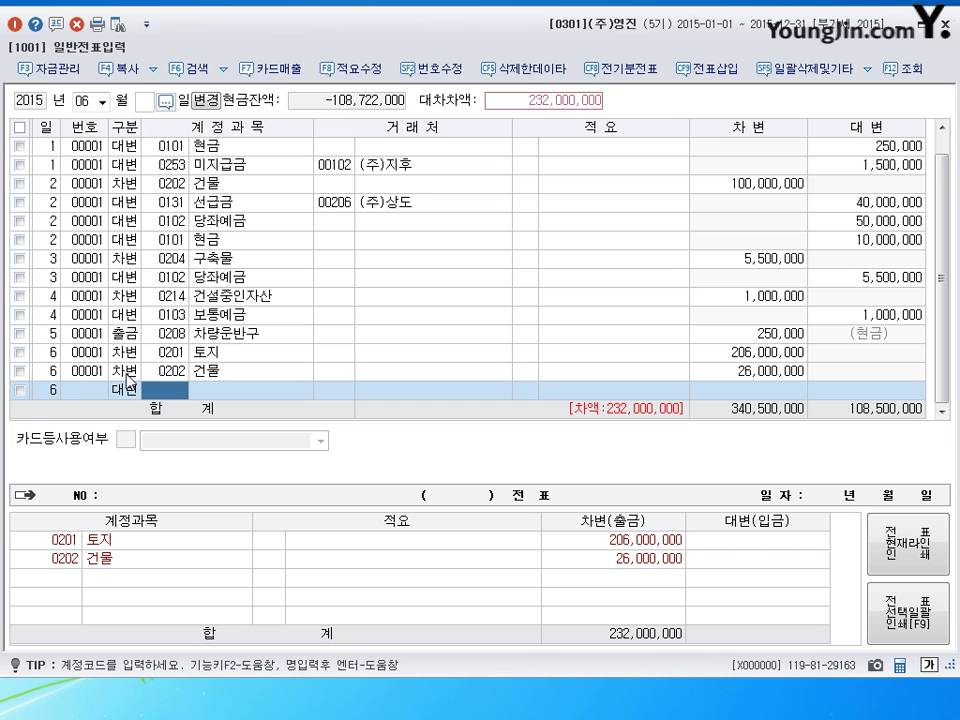
pyautogui.write('103')
pyautogui.press('Return')
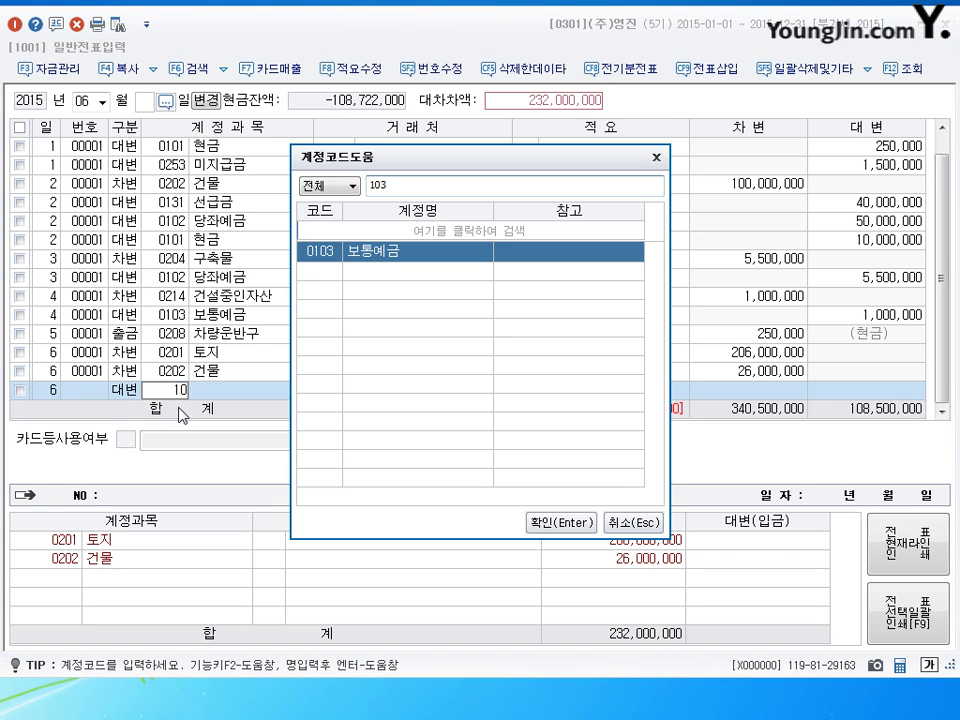
pyautogui.press('Return')
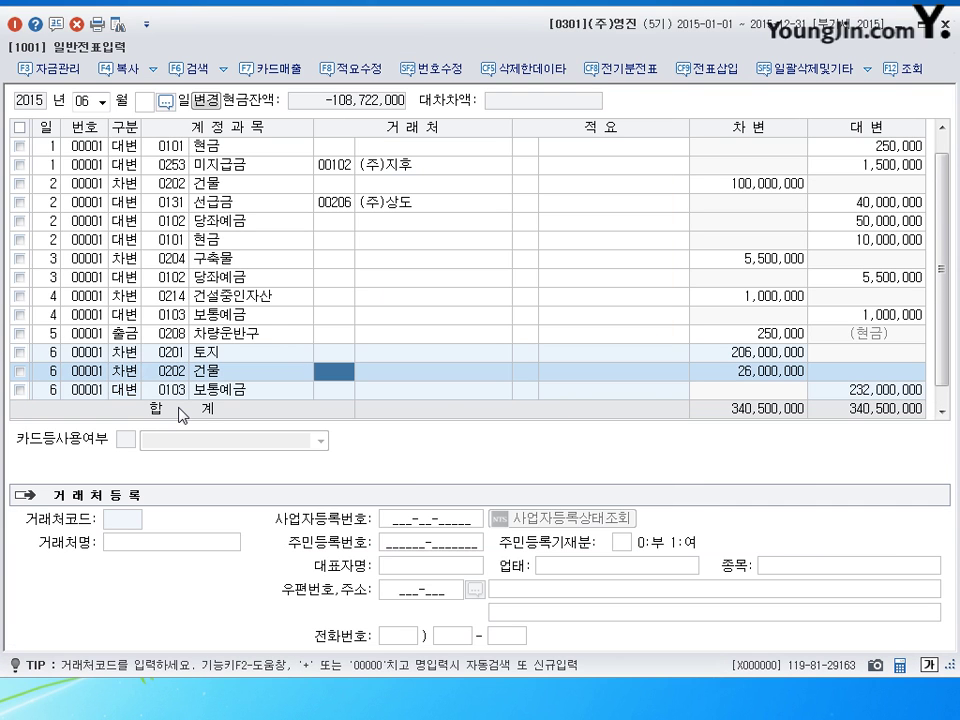
# - Set the credit amount of the June 6 보통예금 line to 220,000,000
pyautogui.click(878, 391)
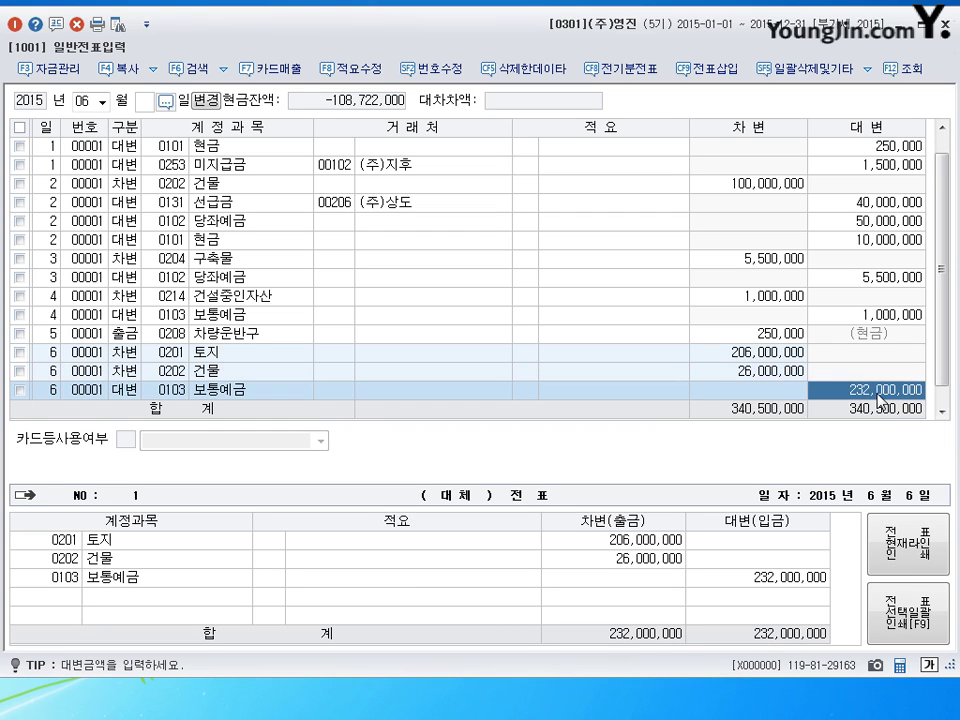
pyautogui.write('220000000')
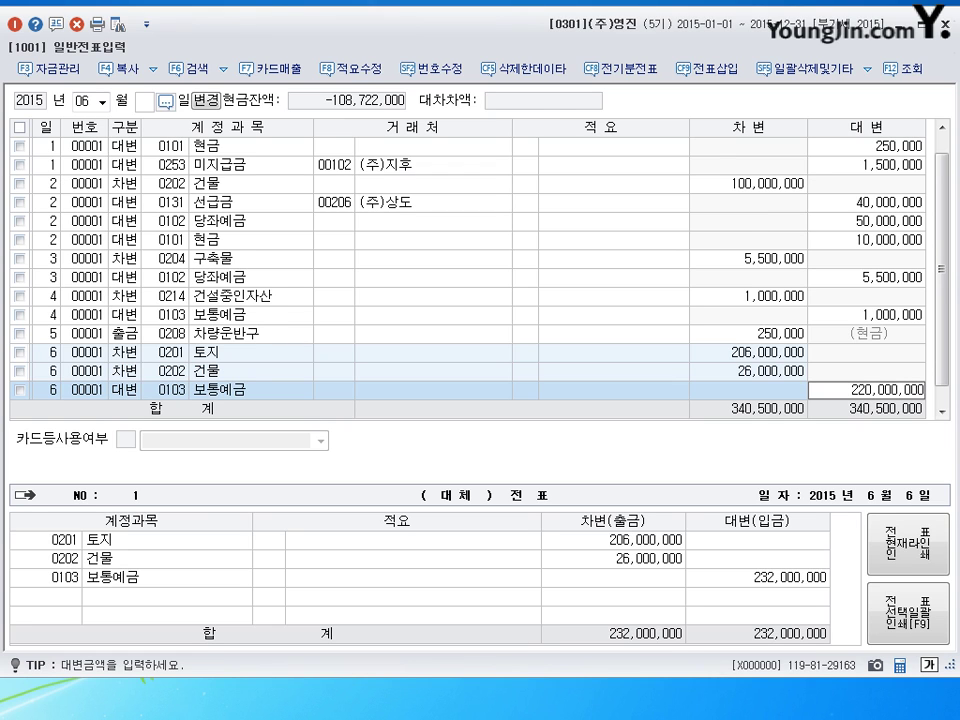
pyautogui.press('Return')
# - Add a June 6 credit line for account 0101 현금, keeping the balancing amount of 12,000,000
pyautogui.write('6')
pyautogui.press('Return')
pyautogui.write('4')
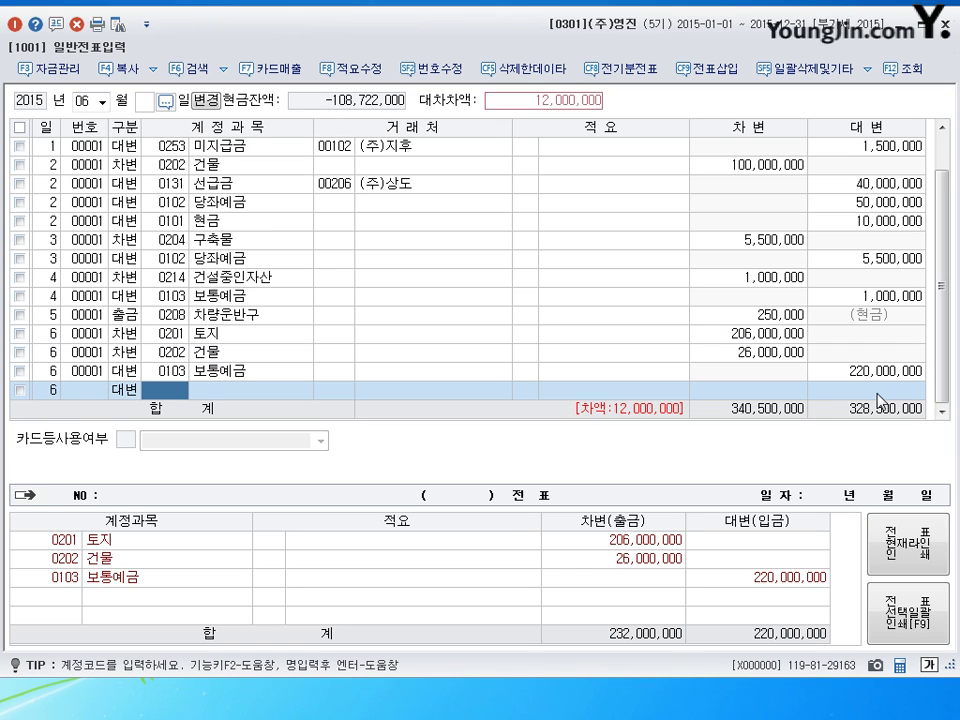
pyautogui.write('101')
pyautogui.press('Return')
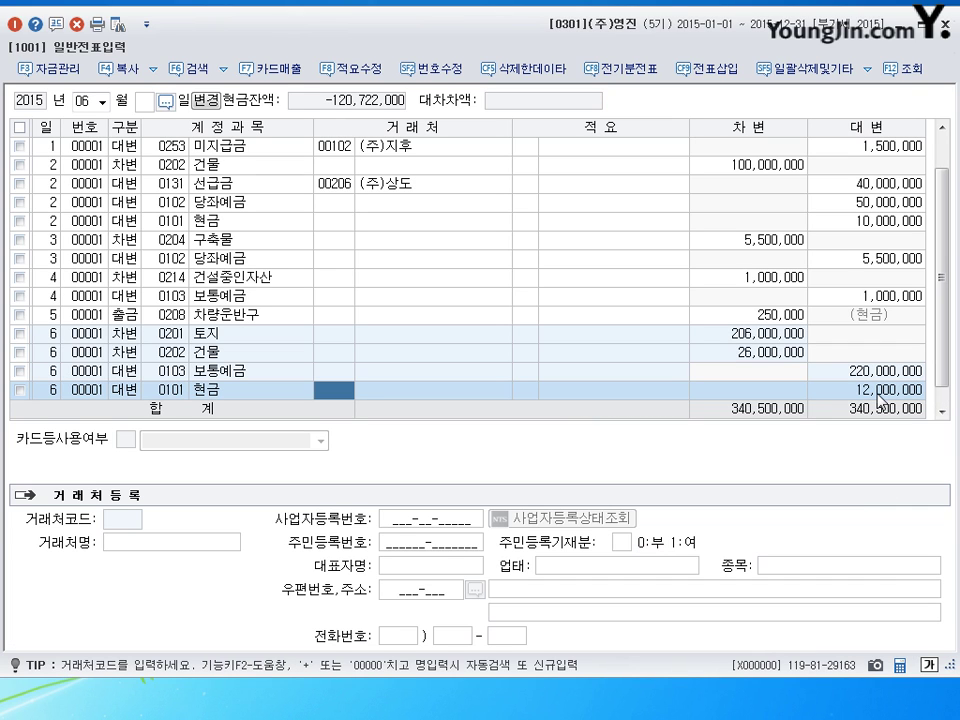
pyautogui.press('Return')
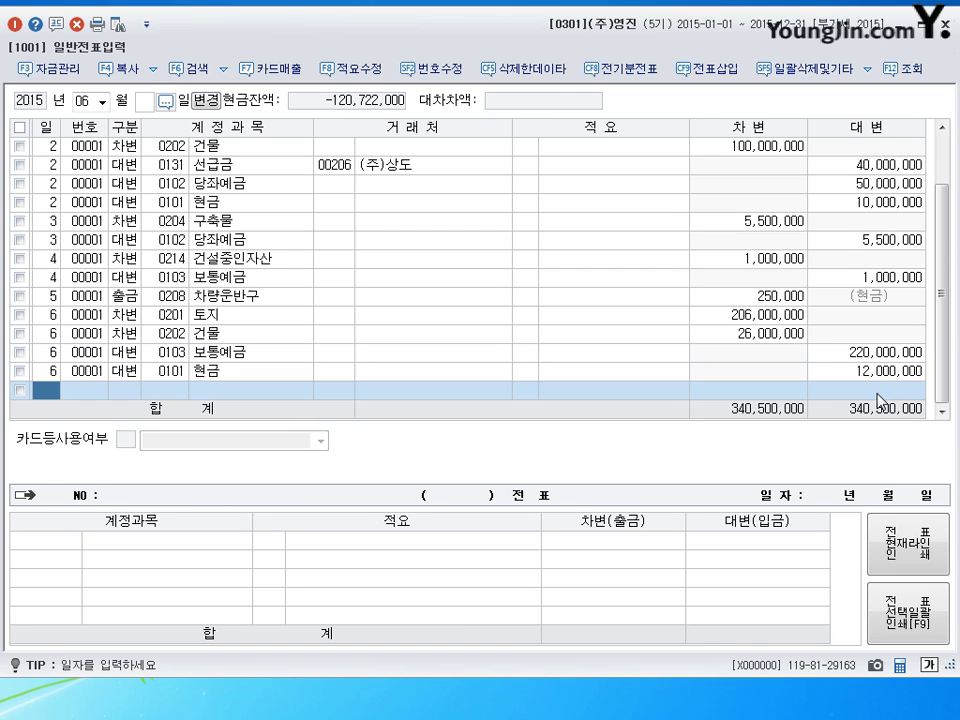
# - Add a June 7 debit line for account 0201 토지 with an amount of 9,800,000, leaving vendor and description blank
pyautogui.write('7')
pyautogui.press('Return')
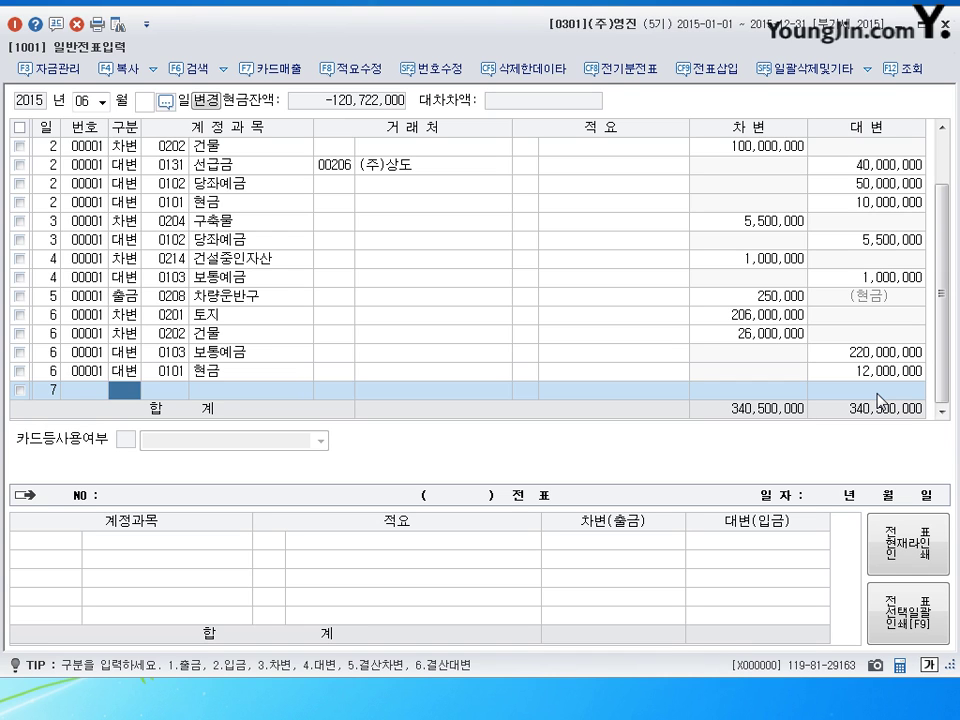
pyautogui.write('3')
pyautogui.press('Return')
pyautogui.write('201')
pyautogui.press('Return')
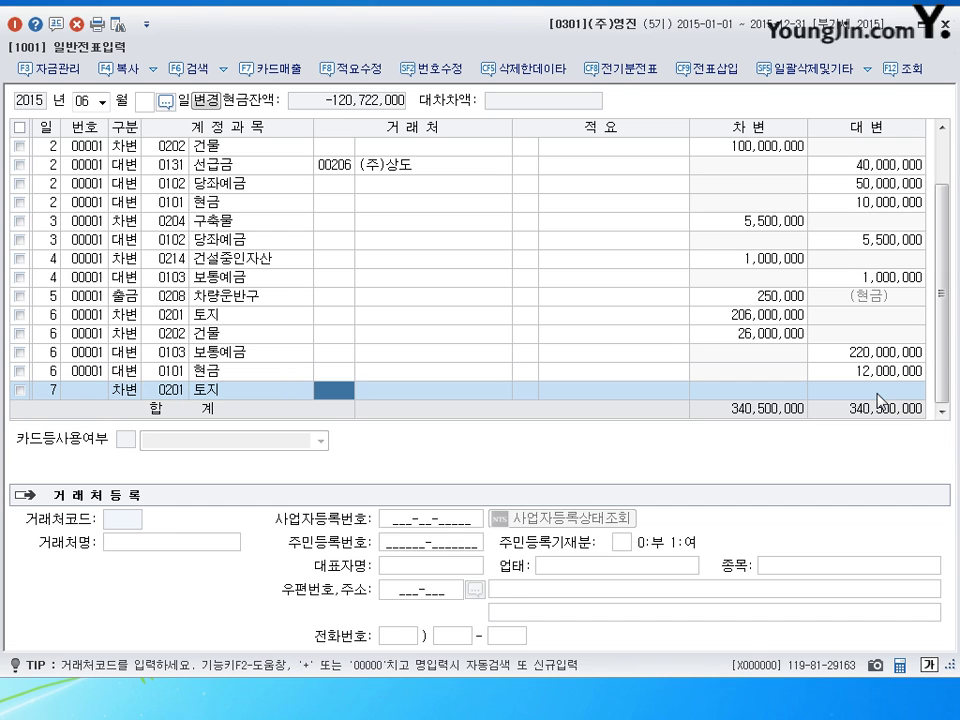
pyautogui.press('Return')
pyautogui.press('Return')
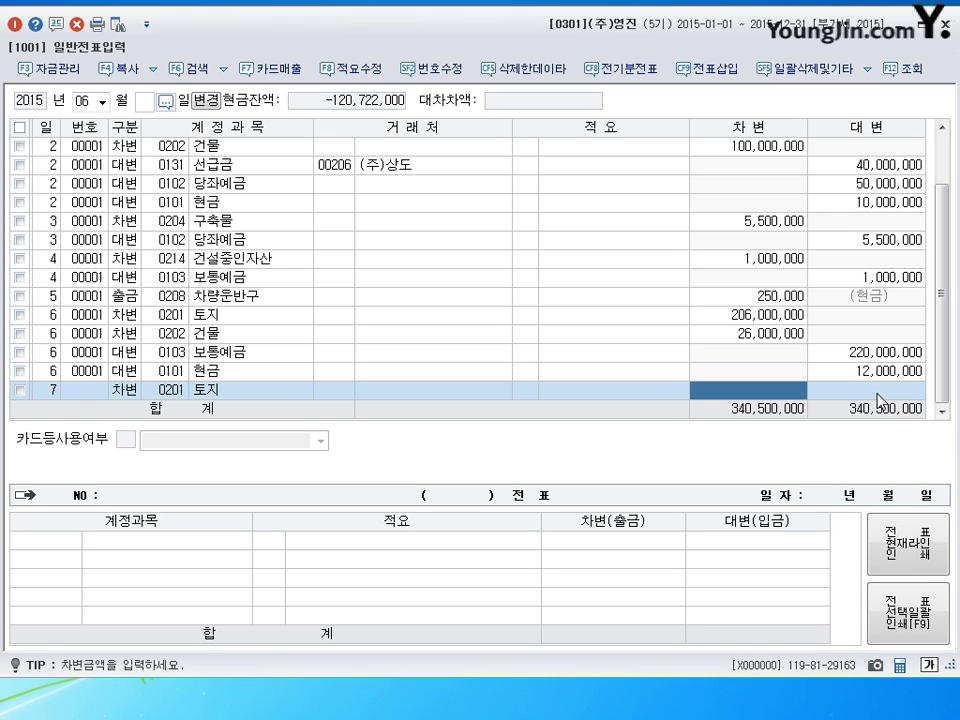
pyautogui.write('9800000')
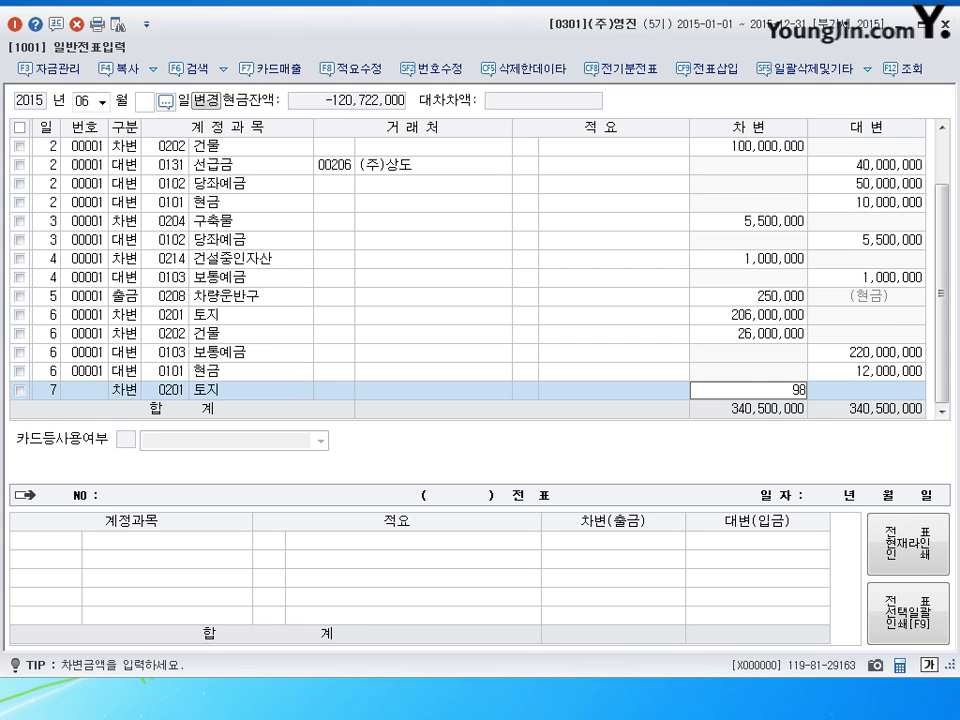
pyautogui.press('Return')
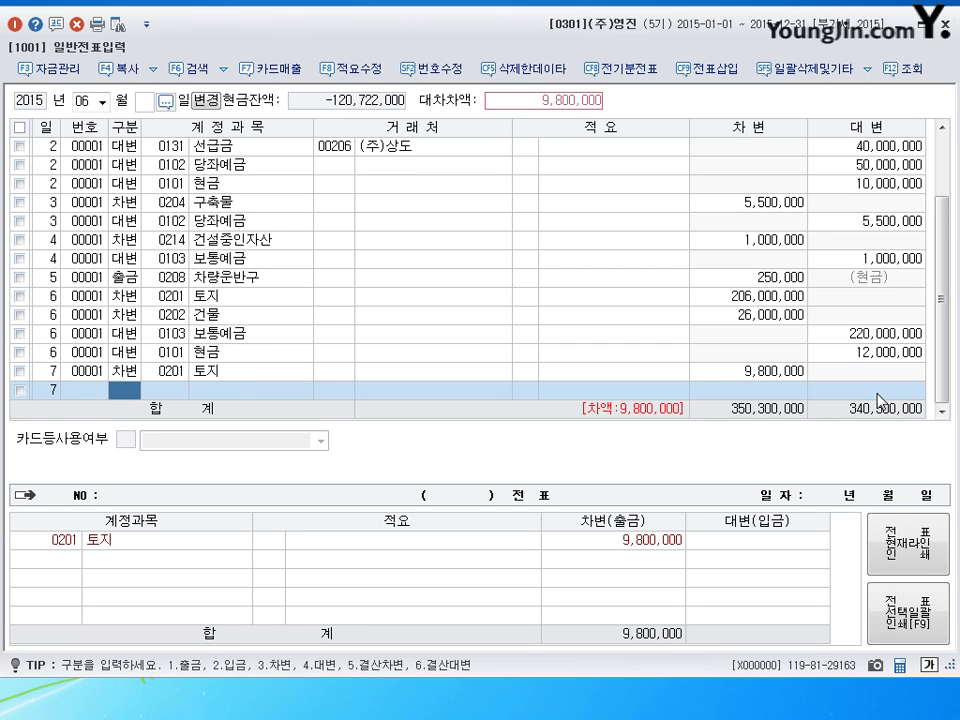
# - Add a June 7 credit line for account 0102 당좌예금, keeping the balancing amount of 9,800,000
pyautogui.write('4')
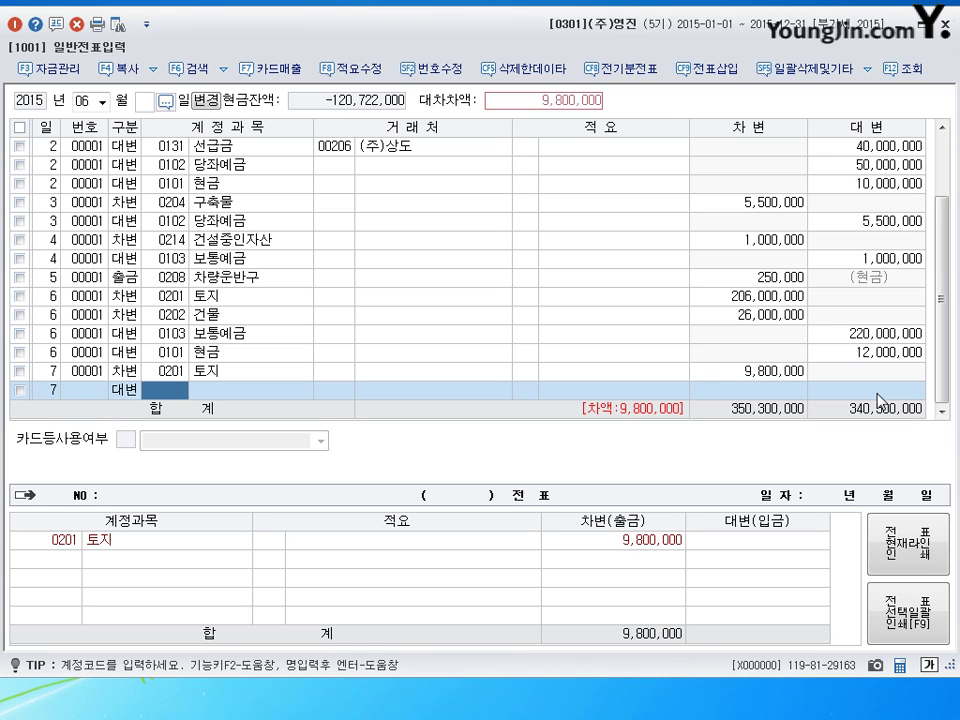
pyautogui.write('102')
pyautogui.press('Return')
pyautogui.press('Return')
pyautogui.press('Return')
pyautogui.press('Return')
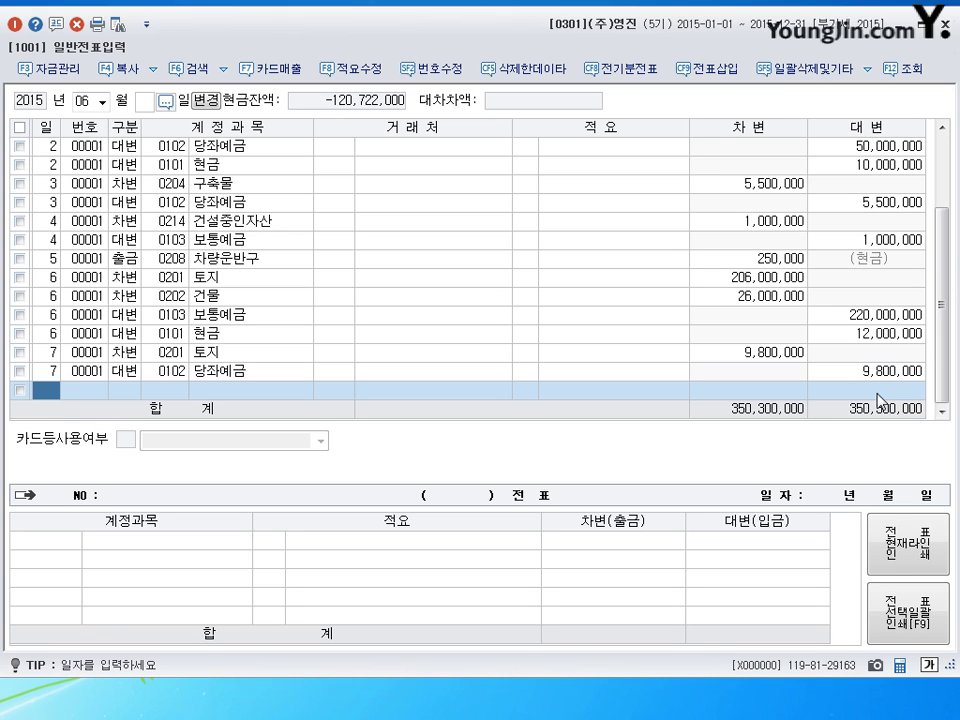
# - Add a June 8 debit line for account 0203 감가상각누계액 with an amount of 40,000,000, leaving vendor and description blank
pyautogui.write('8')
pyautogui.press('Return')
pyautogui.write('3')
pyautogui.press('Return')
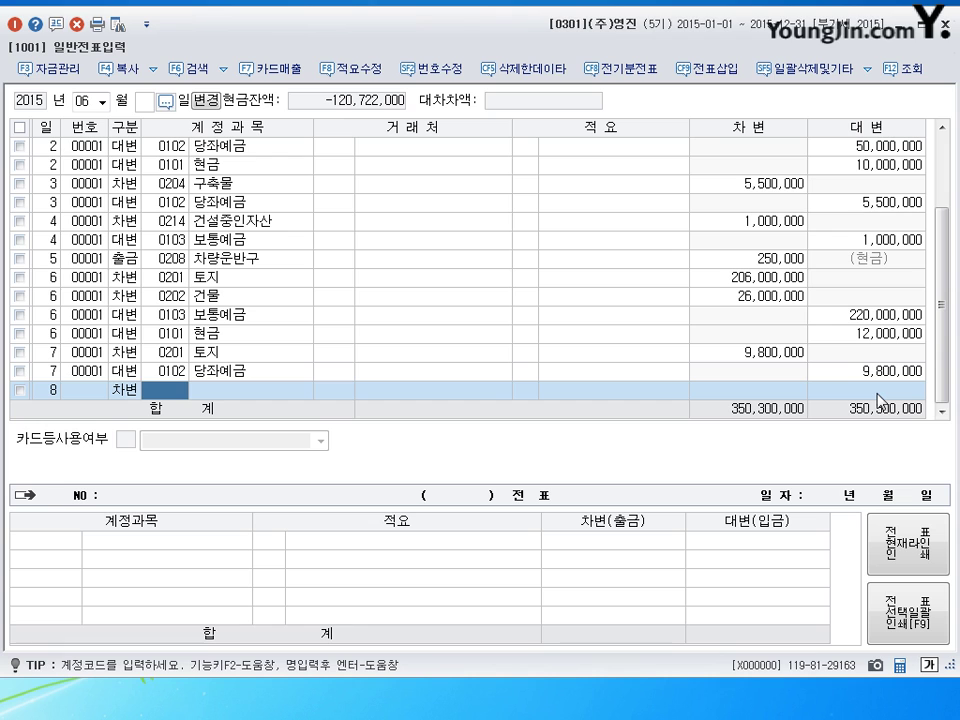
pyautogui.write('203')
pyautogui.press('Return')
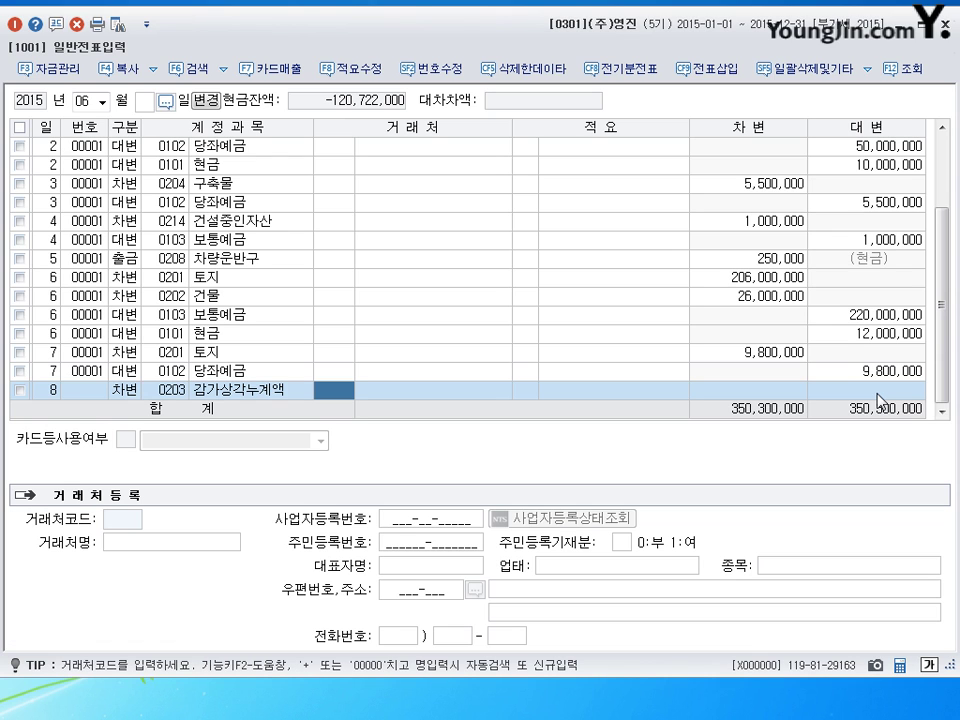
pyautogui.press('Return')
pyautogui.press('Return')
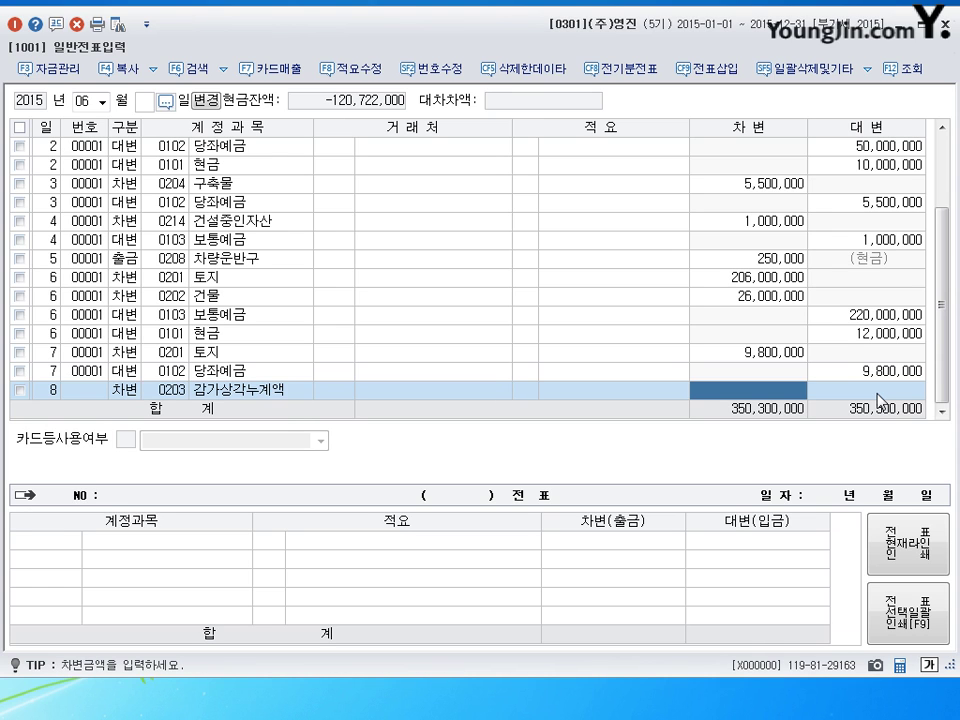
pyautogui.write('40000000')
pyautogui.press('Return')
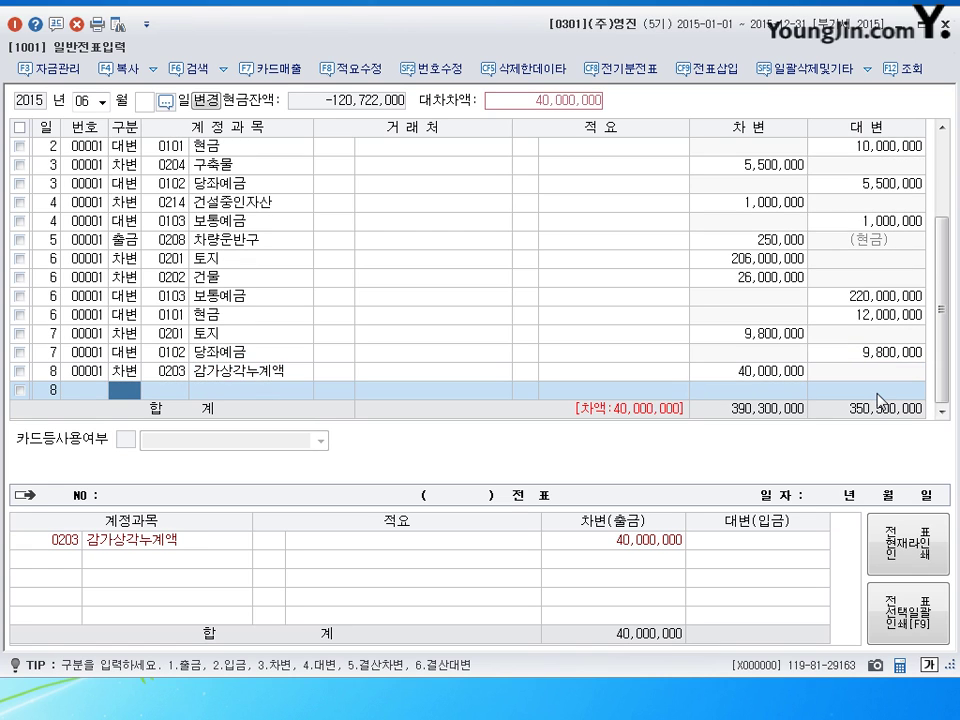
# - Add a second June 8 debit line for account 0970 유형자산처분손실
pyautogui.write('3')
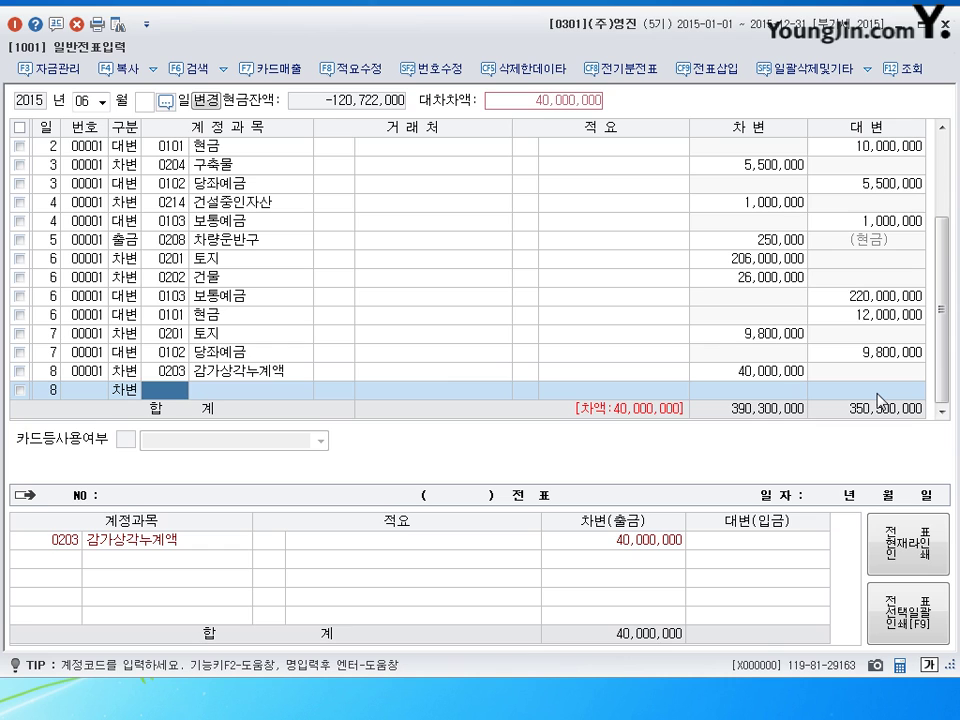
pyautogui.write('0940')
pyautogui.press('Return')
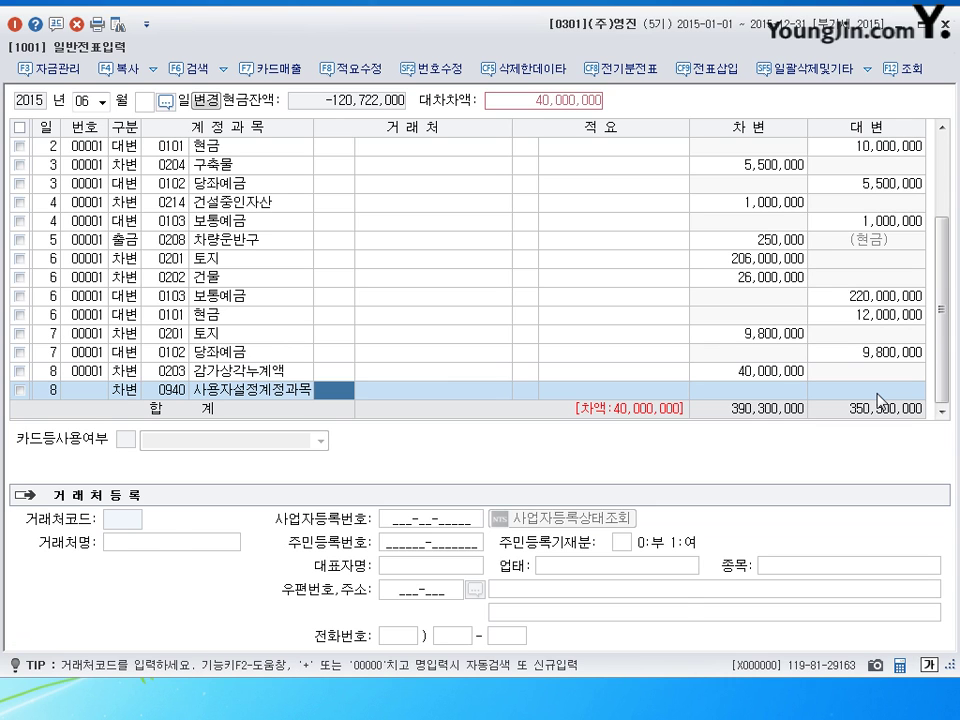
pyautogui.press('Left')
pyautogui.write('0970')
pyautogui.press('Return')
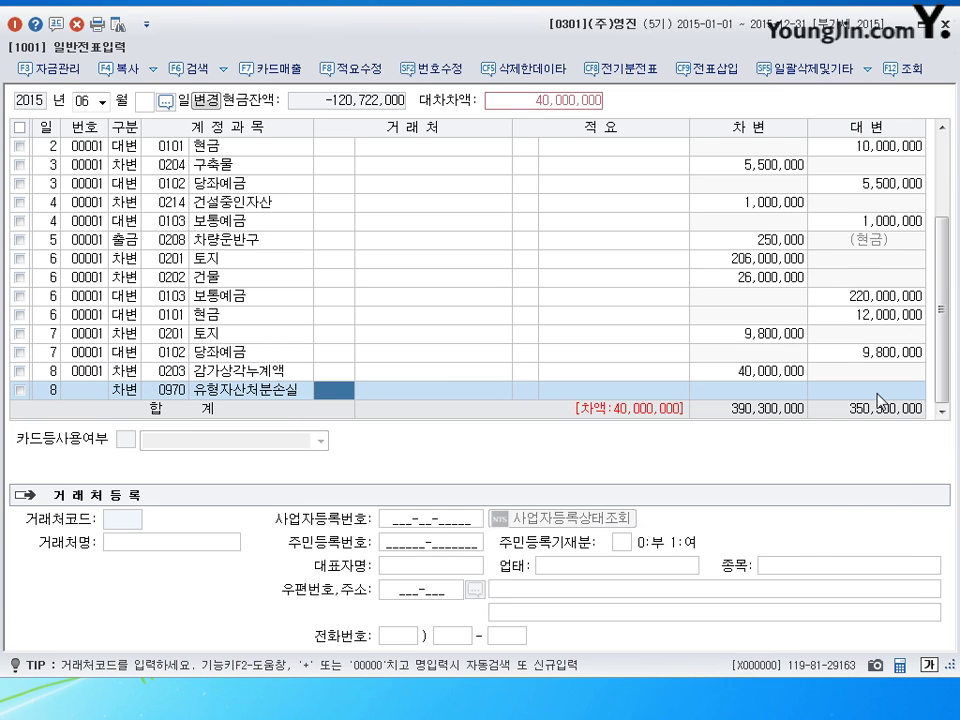
# - Set the debit amount of the June 8 유형자산처분손실 line to 12,000,000, leaving vendor and description blank
pyautogui.press('Left')
pyautogui.press('Left')
pyautogui.press('Return')
pyautogui.press('Return')
pyautogui.press('Return')
pyautogui.press('Return')
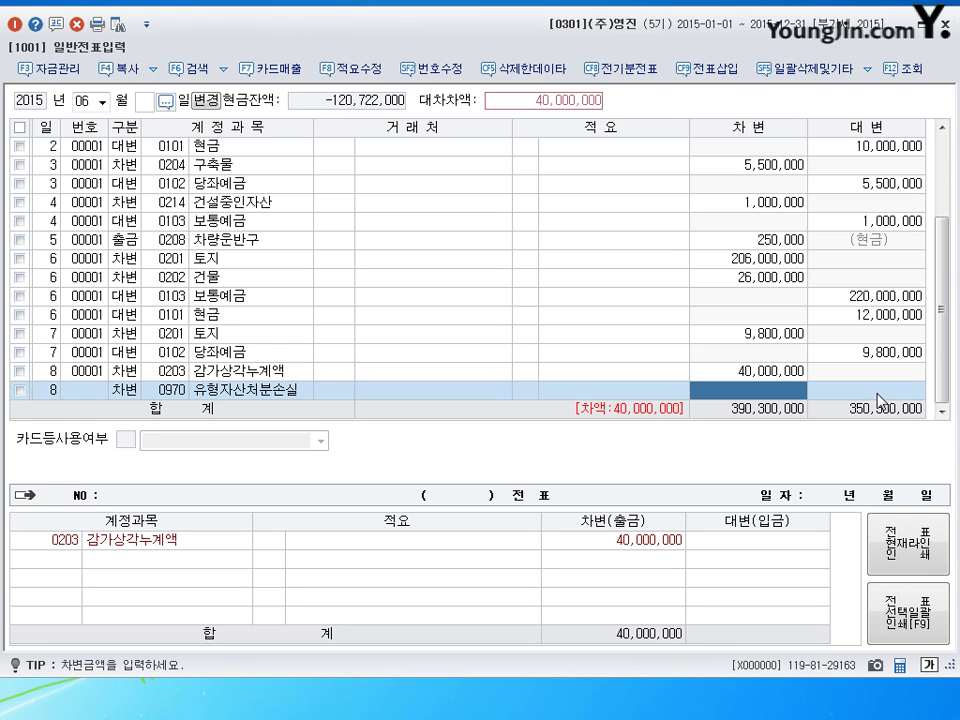
pyautogui.write('12000000')
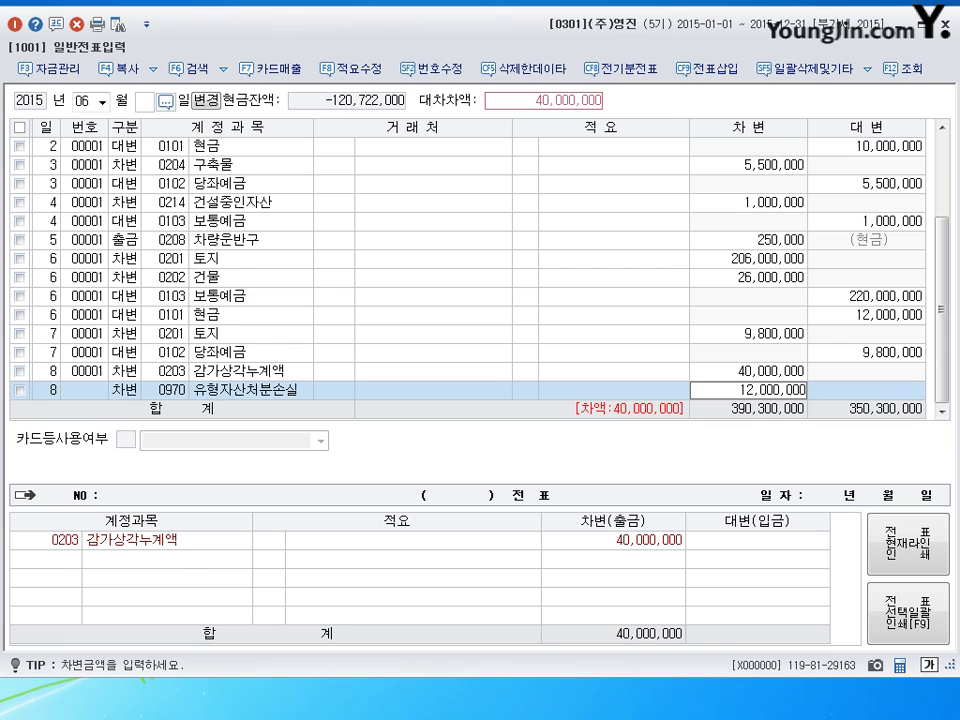
pyautogui.press('Return')
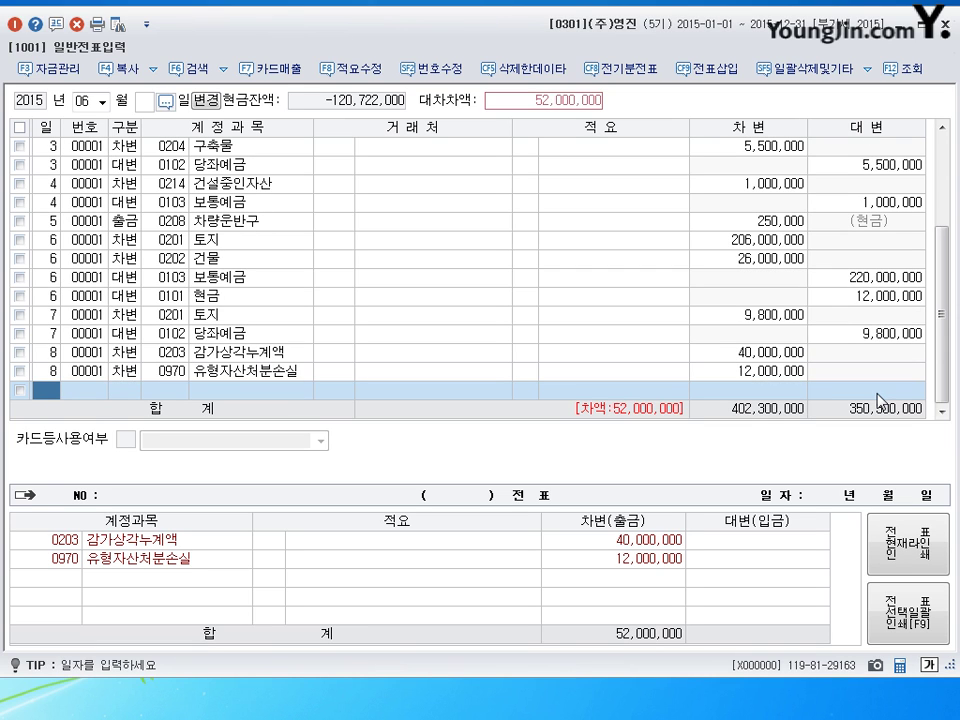
# - Add a June 8 credit line for account 0202 건물
pyautogui.write('8')
pyautogui.press('Return')
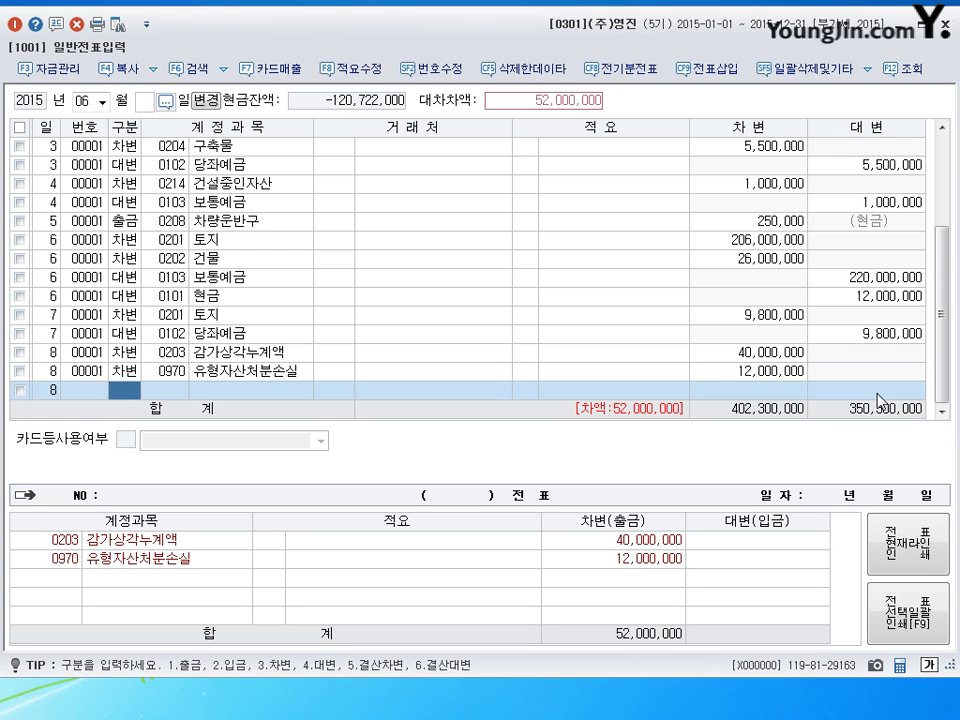
pyautogui.press('4')
pyautogui.press('Return')
pyautogui.write('203')
pyautogui.press('Return')
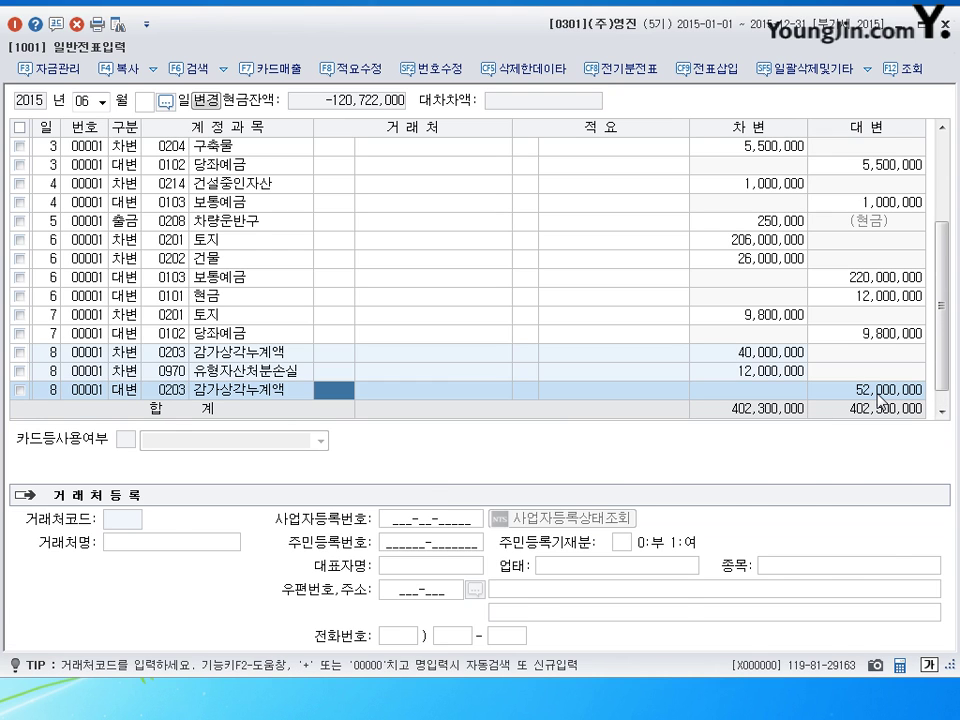
pyautogui.press('Left')
pyautogui.write('202')
pyautogui.press('Return')
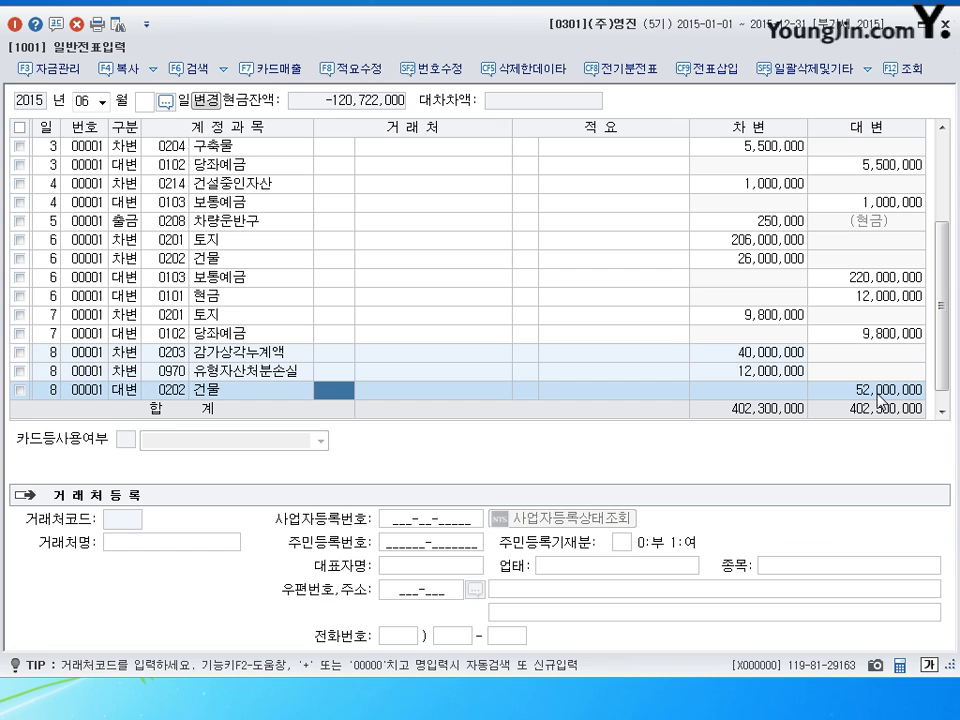
# - Set the credit amount of the June 8 건물 line to 50,000,000, leaving vendor and description blank
pyautogui.press('Return')
pyautogui.press('Return')
pyautogui.write('50')
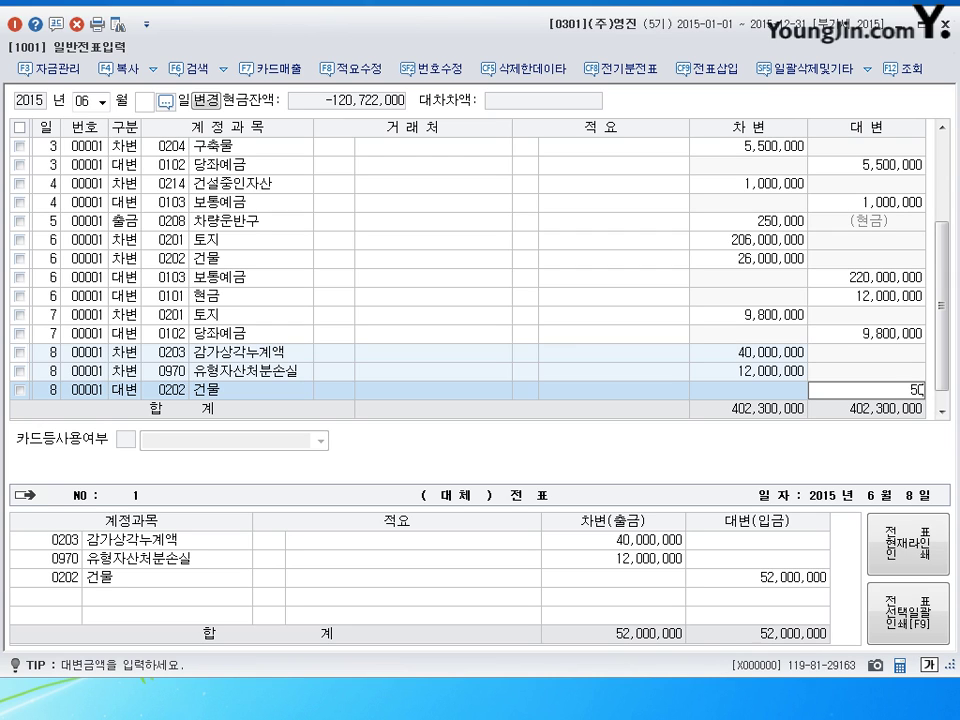
pyautogui.write('0000000')
pyautogui.press('Return')
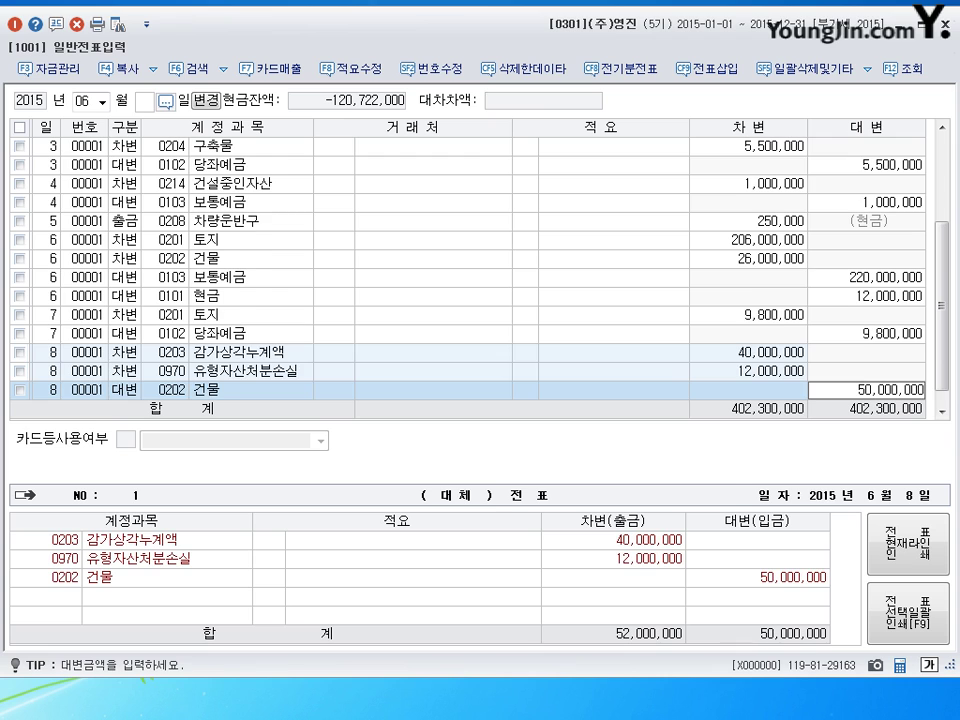
# - Add a June 8 credit line for account 0103 보통예금, keeping the balancing amount of 2,000,000
pyautogui.write('40103')
pyautogui.press('Return')
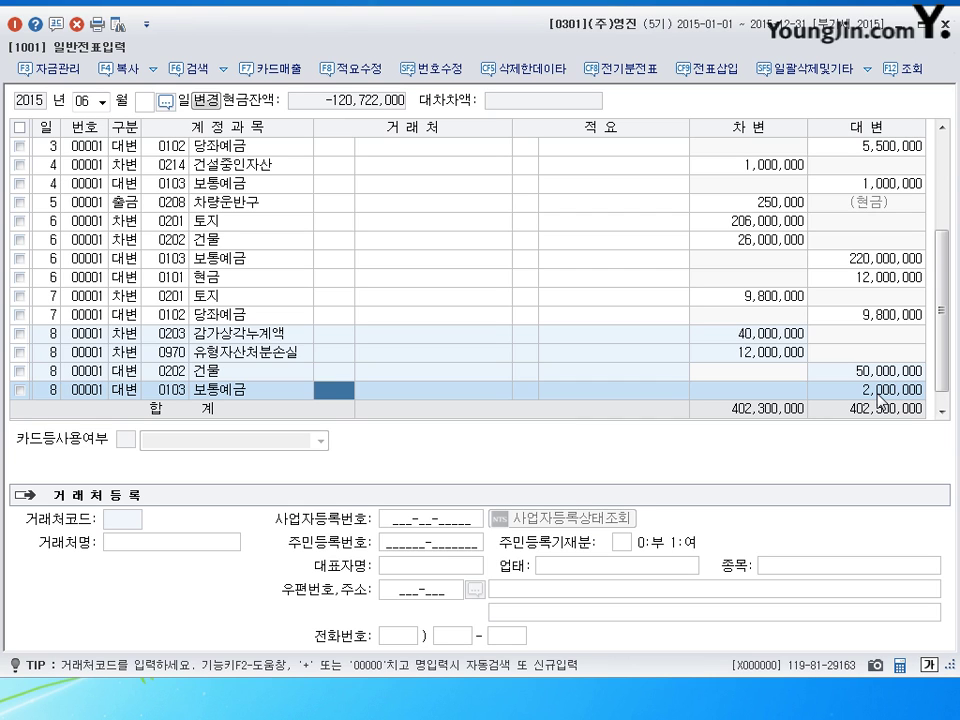
pyautogui.press('Return')
pyautogui.press('Return')
pyautogui.press('Return')
# - Add a June 9 debit line for account 0202 건물 with an amount of 2,500,000, leaving vendor and description blank
pyautogui.write('9')
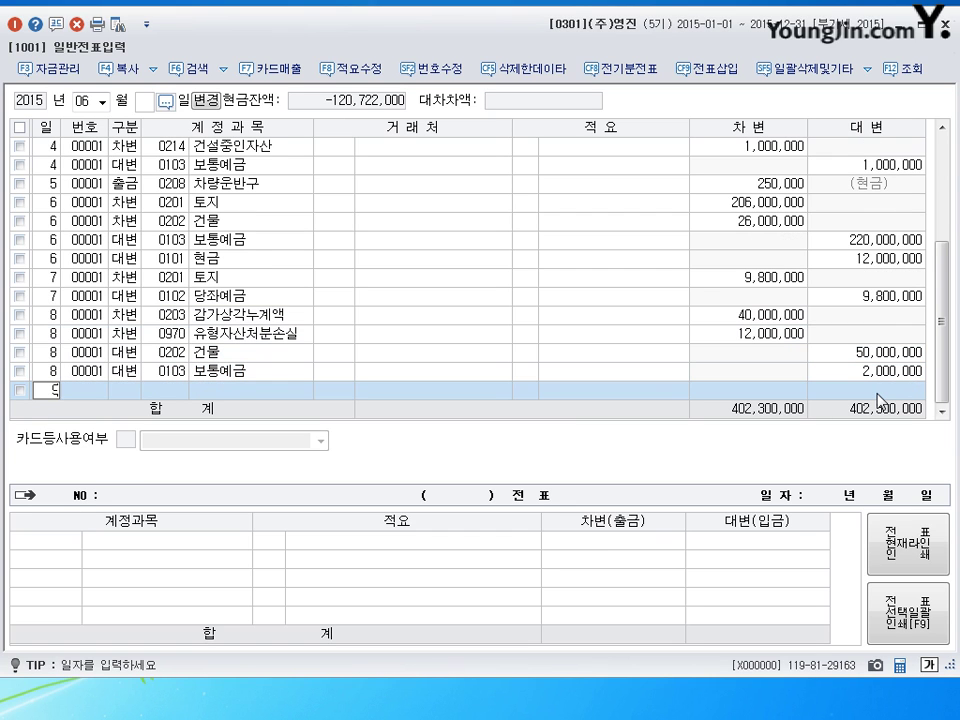
pyautogui.press('Return')
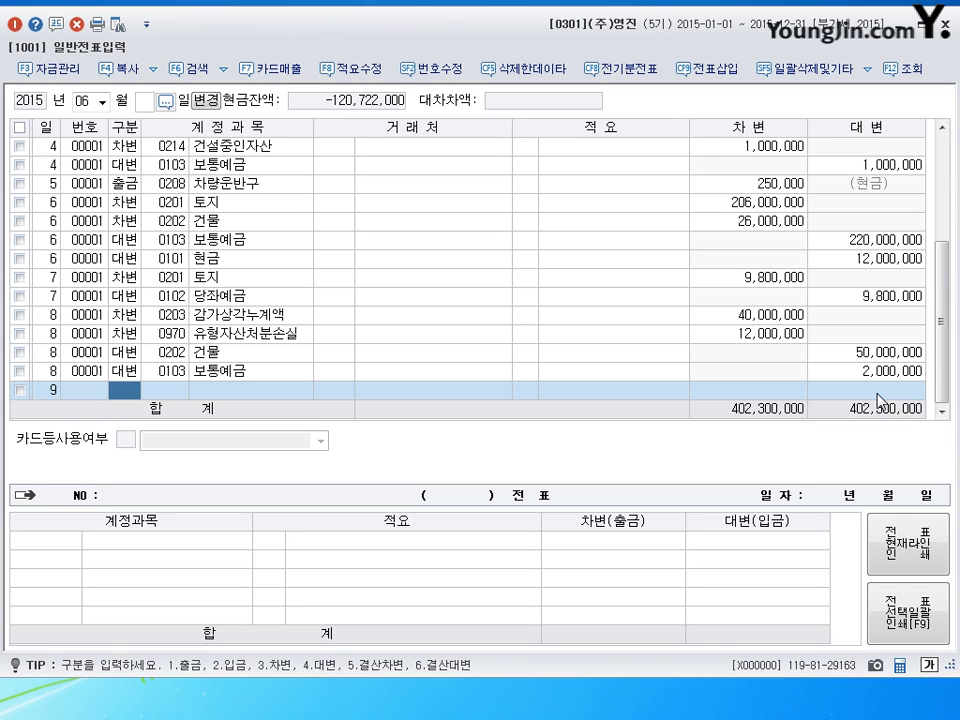
pyautogui.write('3')
pyautogui.press('Return')
pyautogui.write('202')
pyautogui.press('Return')
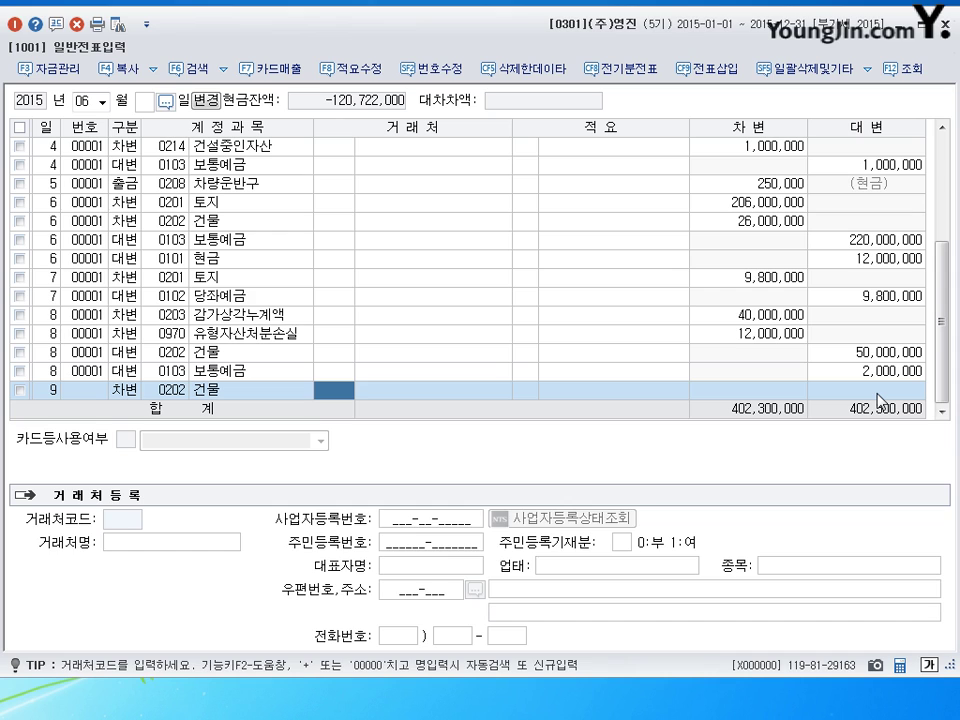
pyautogui.press('Return')
pyautogui.press('Return')
pyautogui.write('2500000')
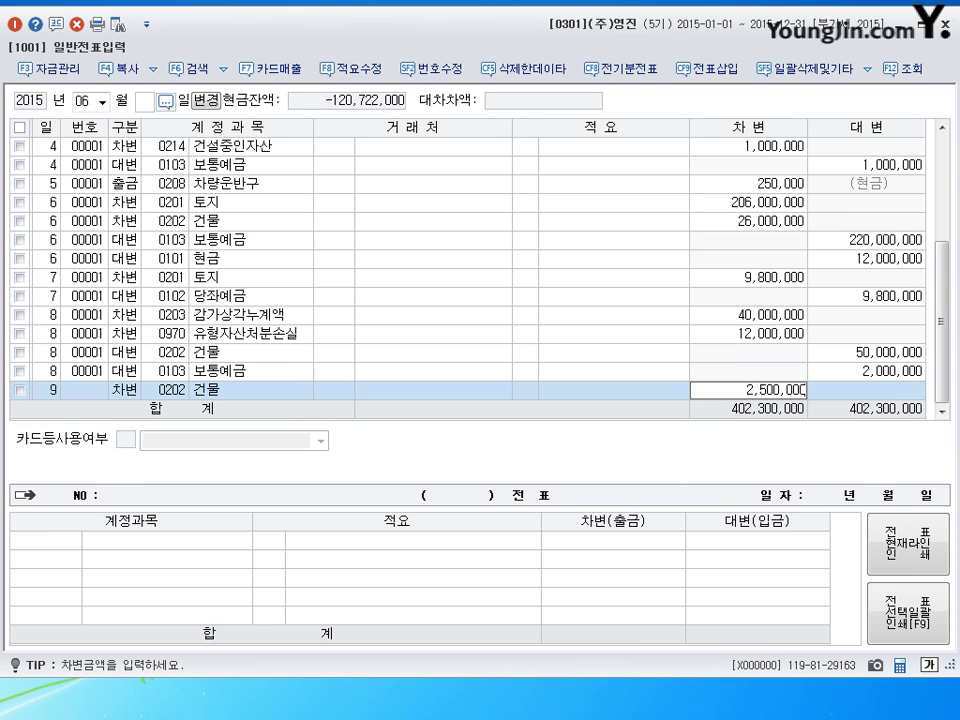
pyautogui.press('Return')
# - Add a June 9 debit line for account 0521 보험료 with an amount of 2,000,000, leaving vendor and description blank
pyautogui.press('3')
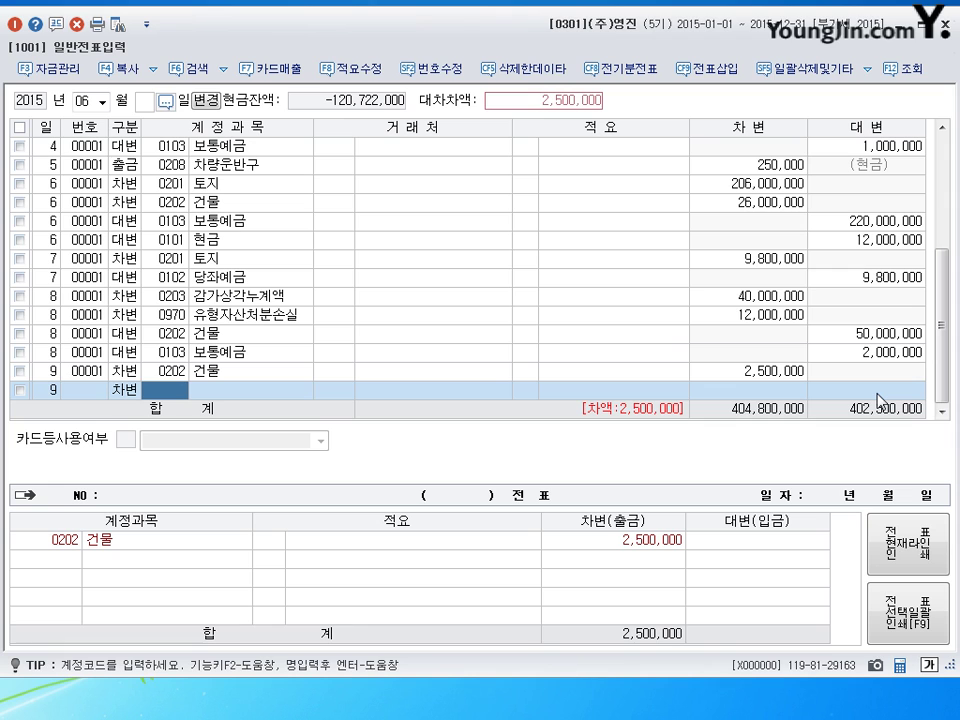
pyautogui.write('521')
pyautogui.press('Return')
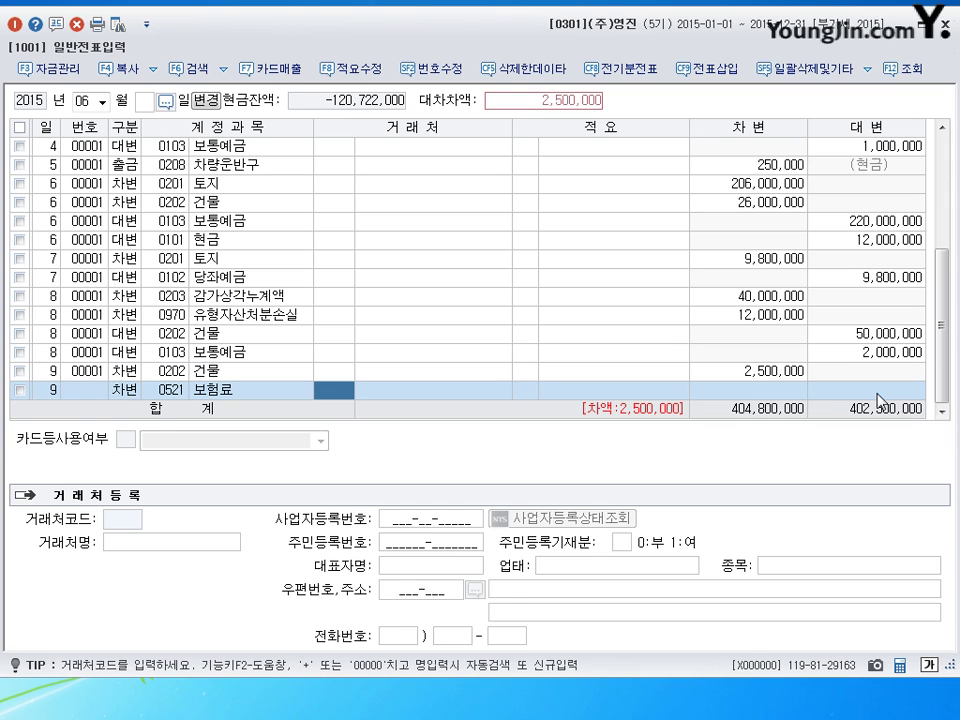
pyautogui.press('Return')
pyautogui.press('Return')
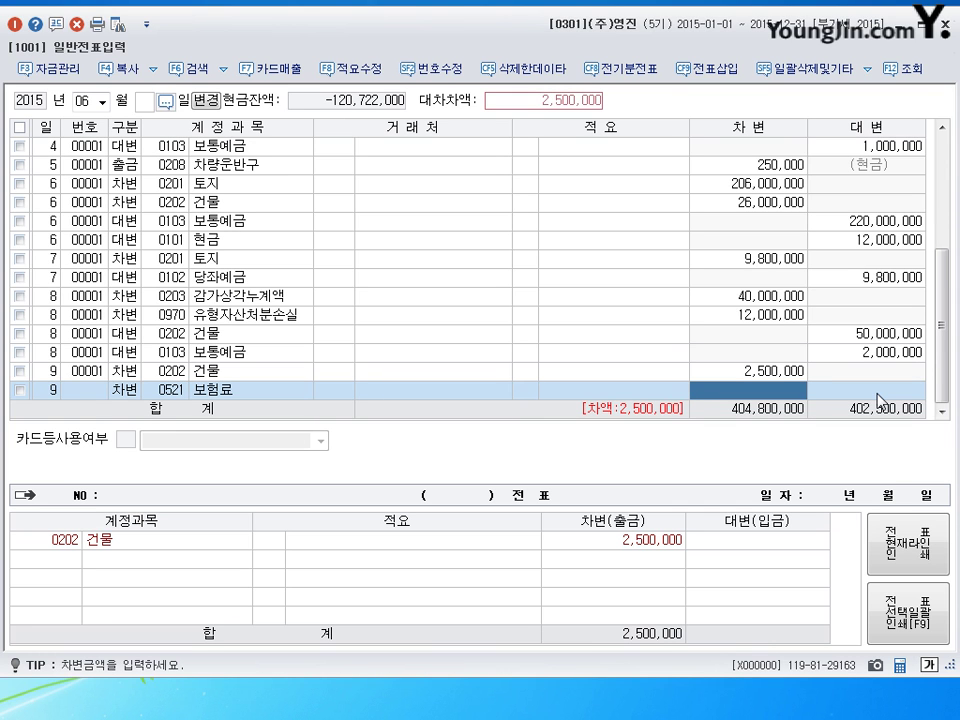
pyautogui.write('2000000')
pyautogui.press('Return')
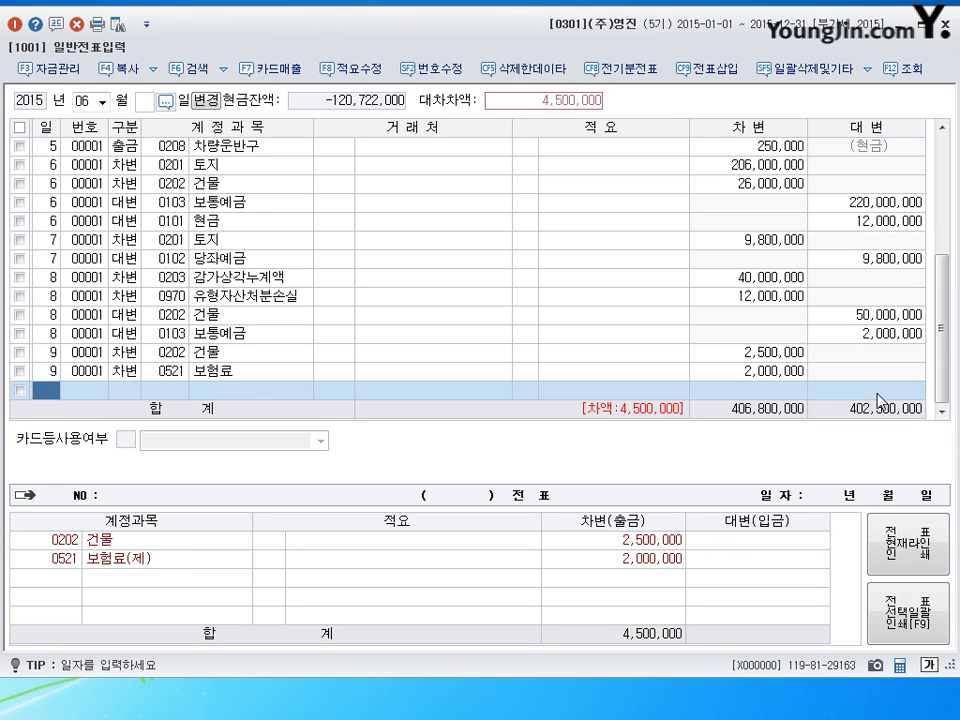
# - Add a June 9 credit line for account 0103 보통예금, keeping the balancing amount of 4,500,000
pyautogui.write('4103')
pyautogui.press('Return')
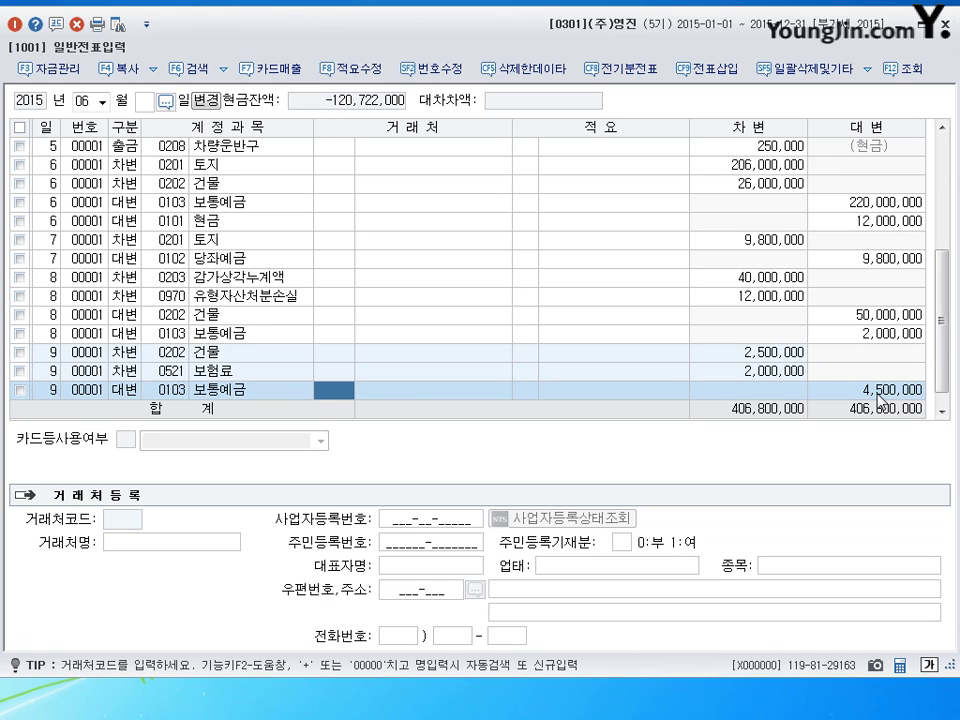
pyautogui.press('Return')
pyautogui.press('Return')
pyautogui.press('Return')
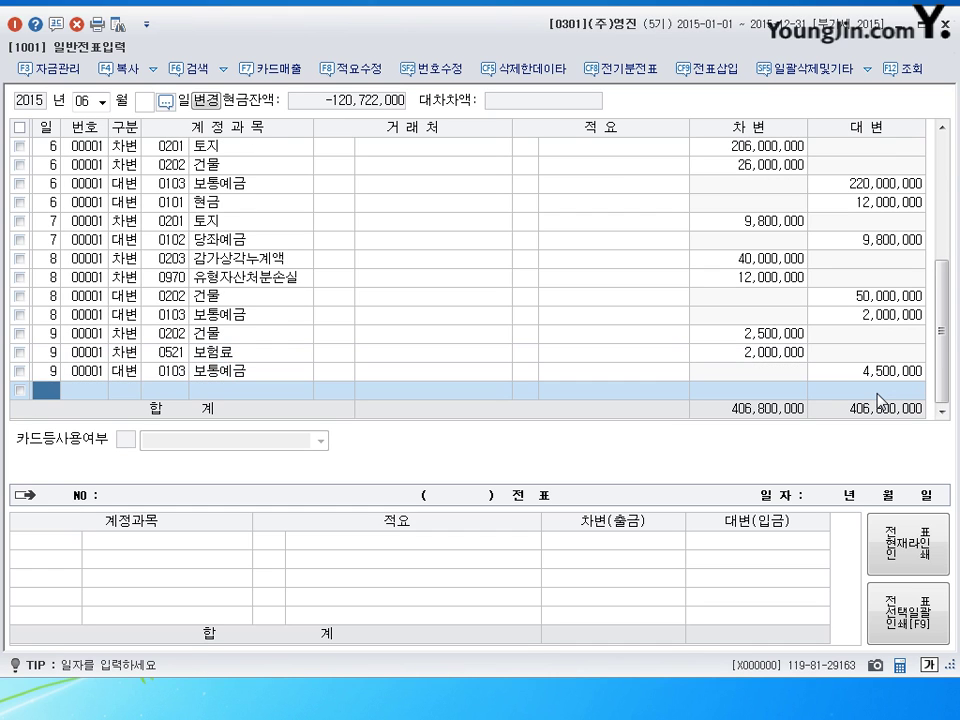
# - Add a June 10 debit line for account 0208 차량운반구 with an amount of 2,050,000, leaving vendor and description blank
pyautogui.write('10')
pyautogui.press('Return')
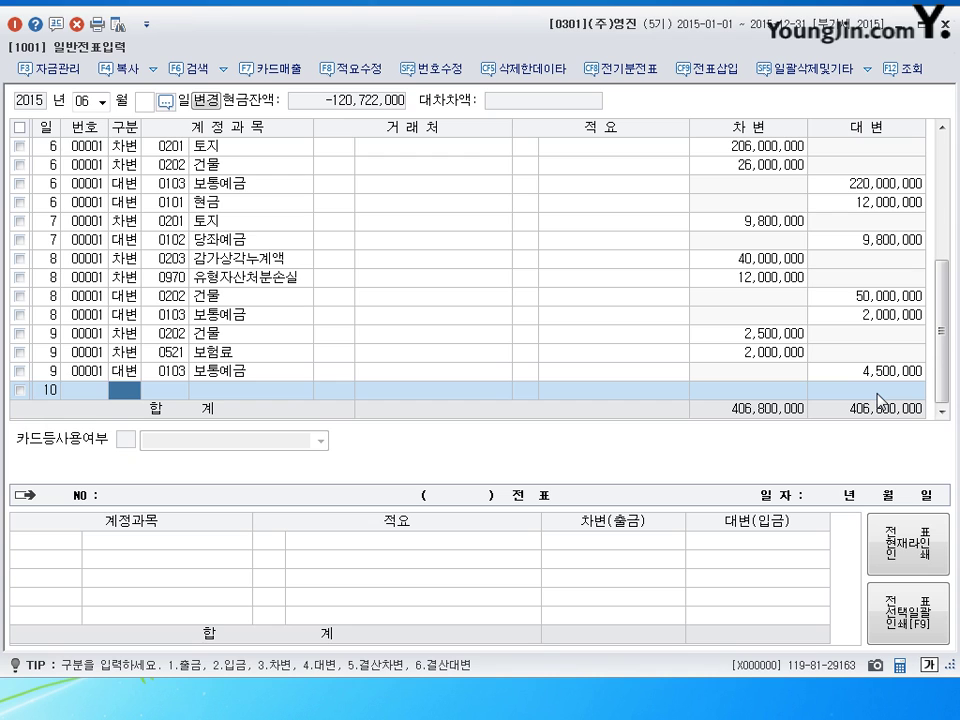
pyautogui.write('3')
pyautogui.press('Return')
pyautogui.write('0208')
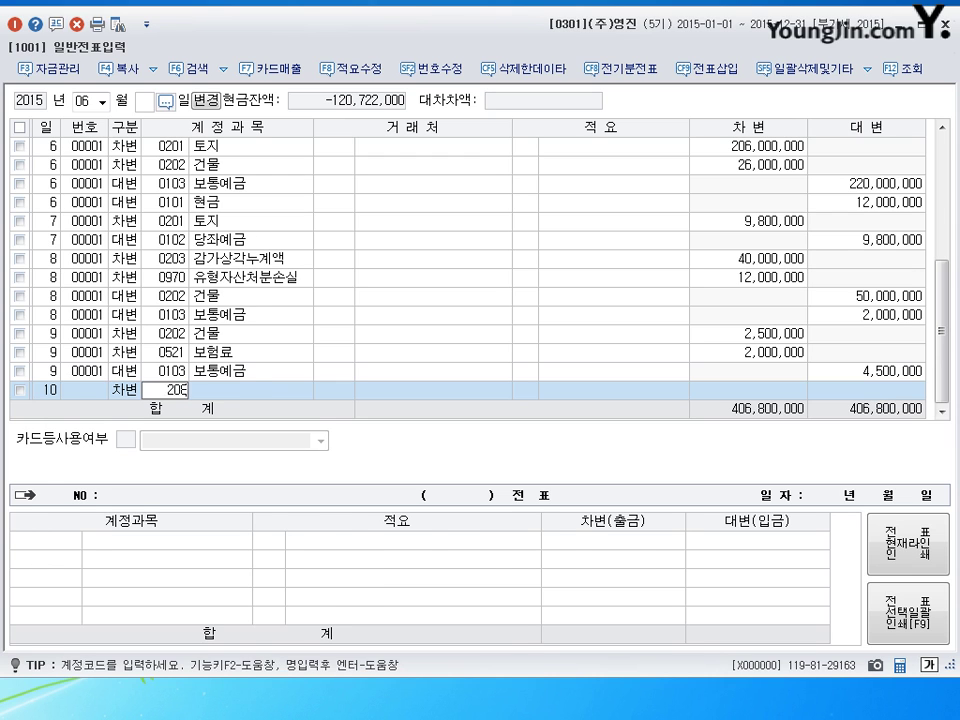
pyautogui.press('Return')
pyautogui.press('Return')
pyautogui.press('Return')
pyautogui.write('2050000')
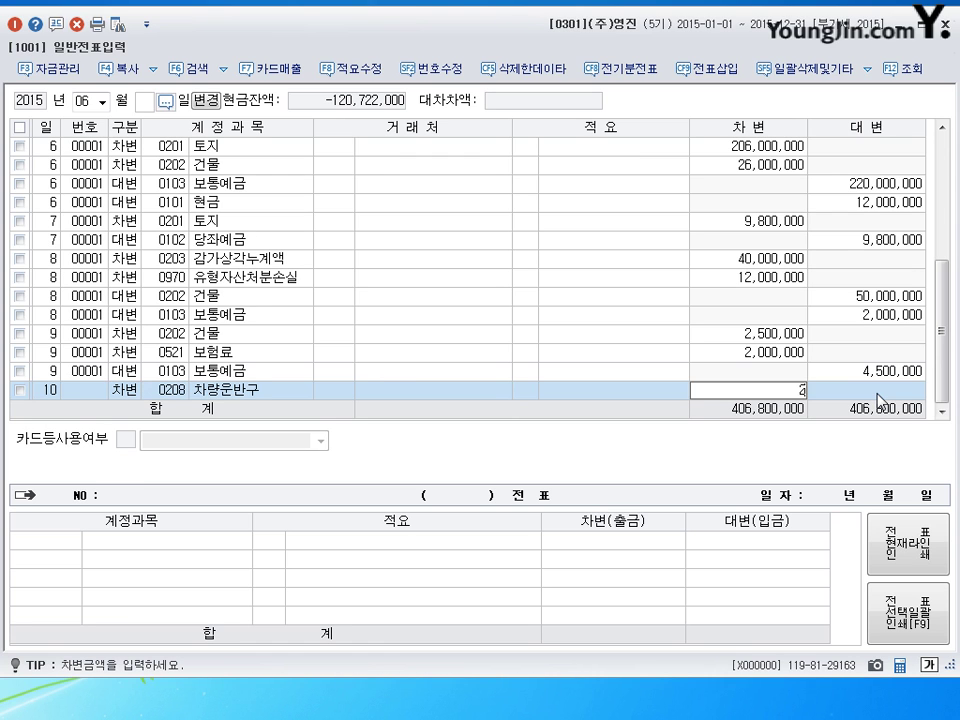
pyautogui.press('Return')
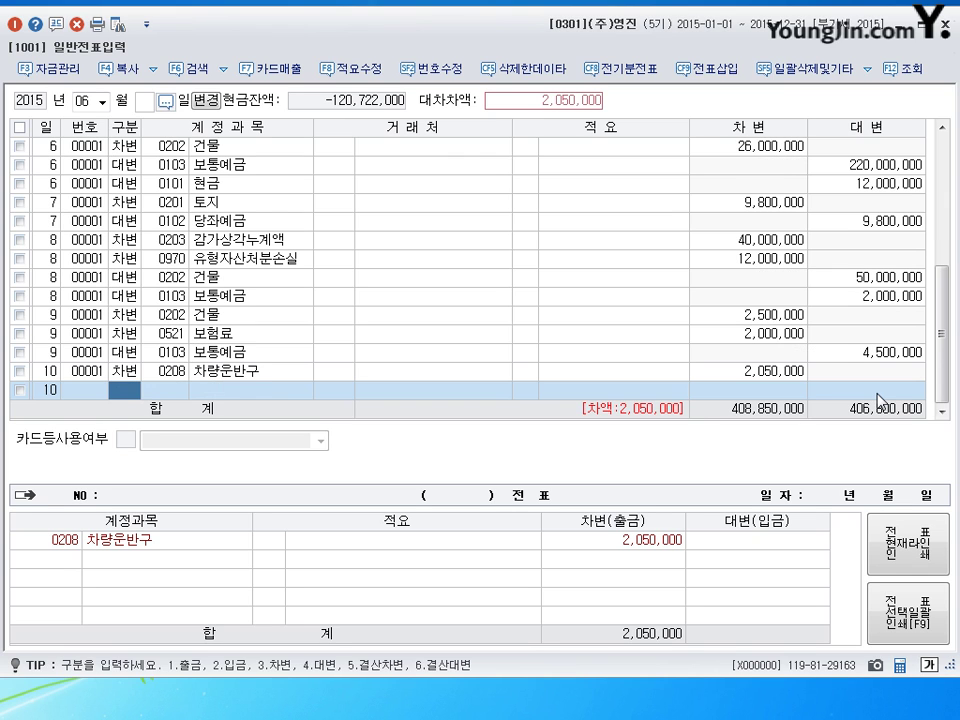
# - Add a second June 10 debit line for account 0107 단기매매증권
pyautogui.write('4')
pyautogui.press('Return')
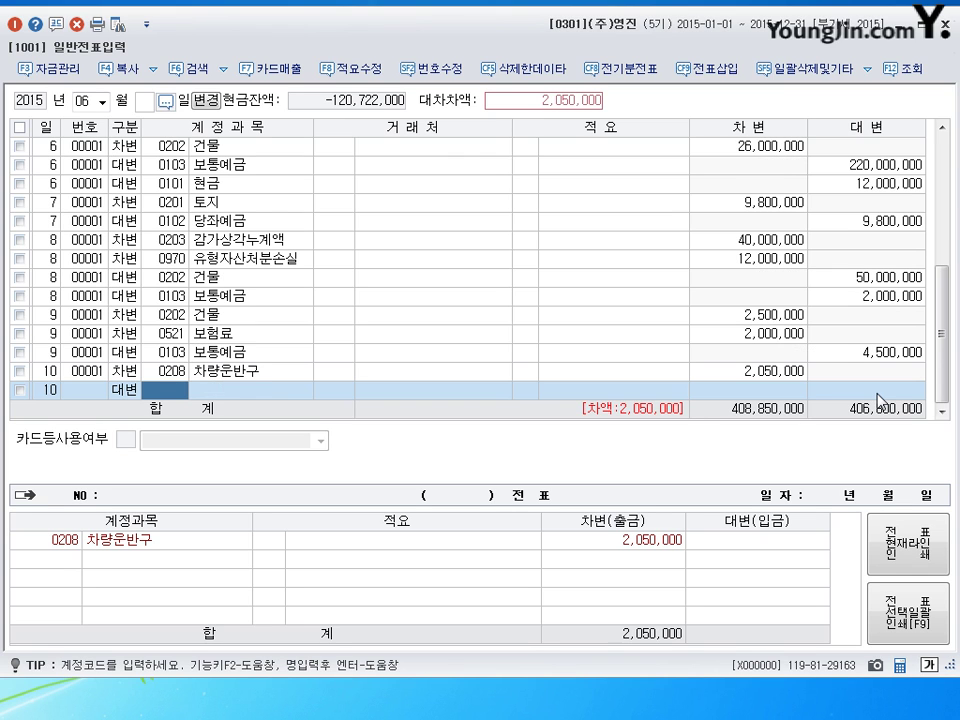
pyautogui.press('Left')
pyautogui.write('3')
pyautogui.press('Return')
pyautogui.write('2')
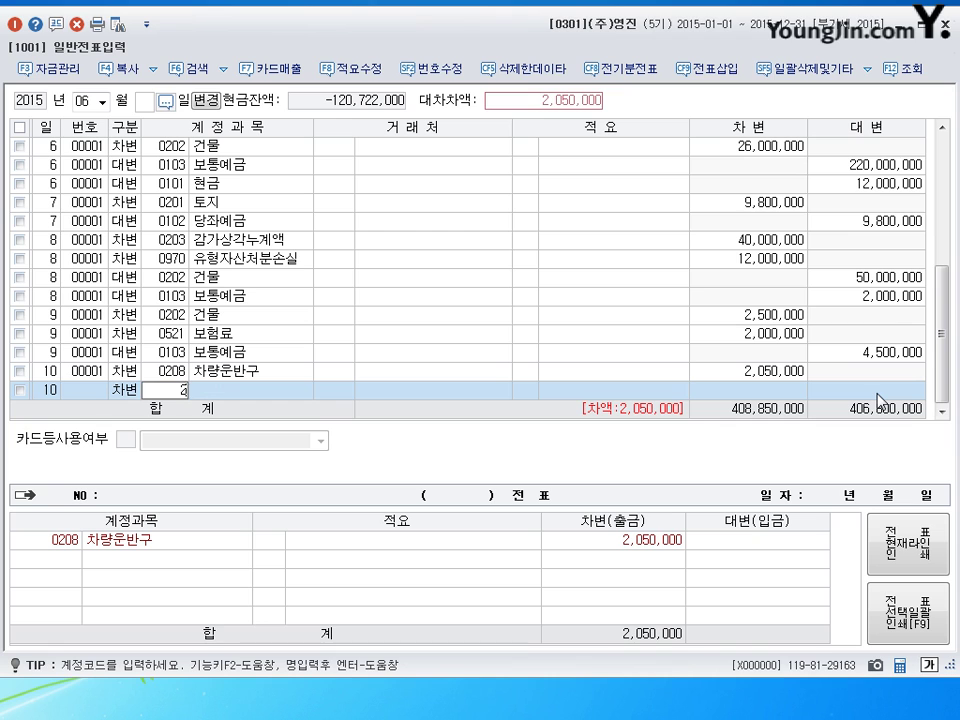
pyautogui.press('BackSpace')
pyautogui.write('107')
pyautogui.press('Return')
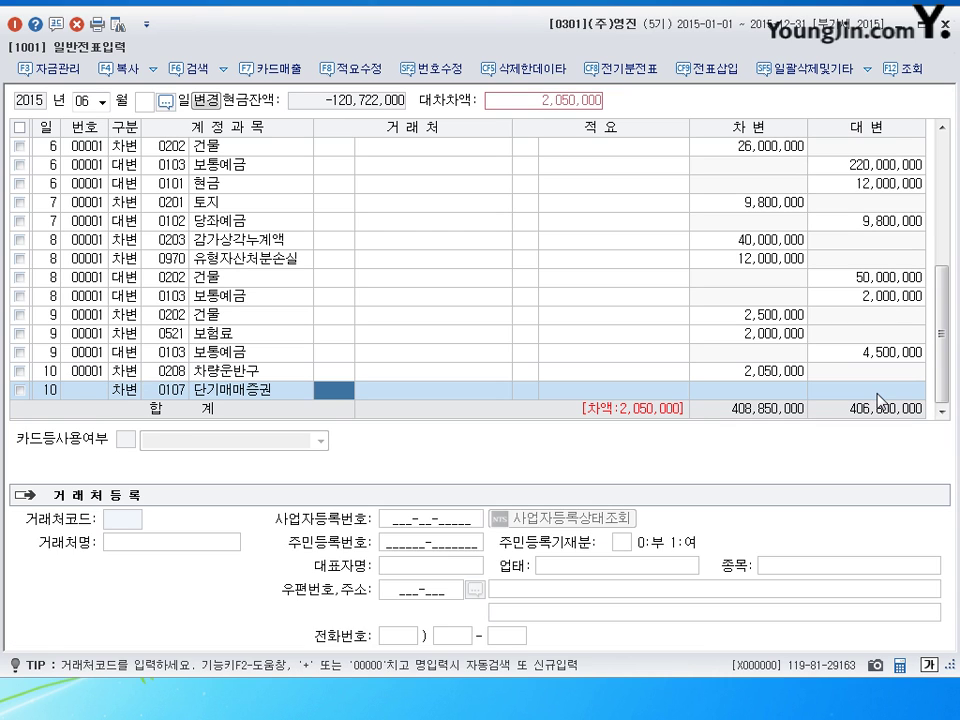
# - Set the debit amount of the June 10 단기매매증권 line to 300,000, leaving vendor and description blank
pyautogui.press('Return')
pyautogui.press('Return')
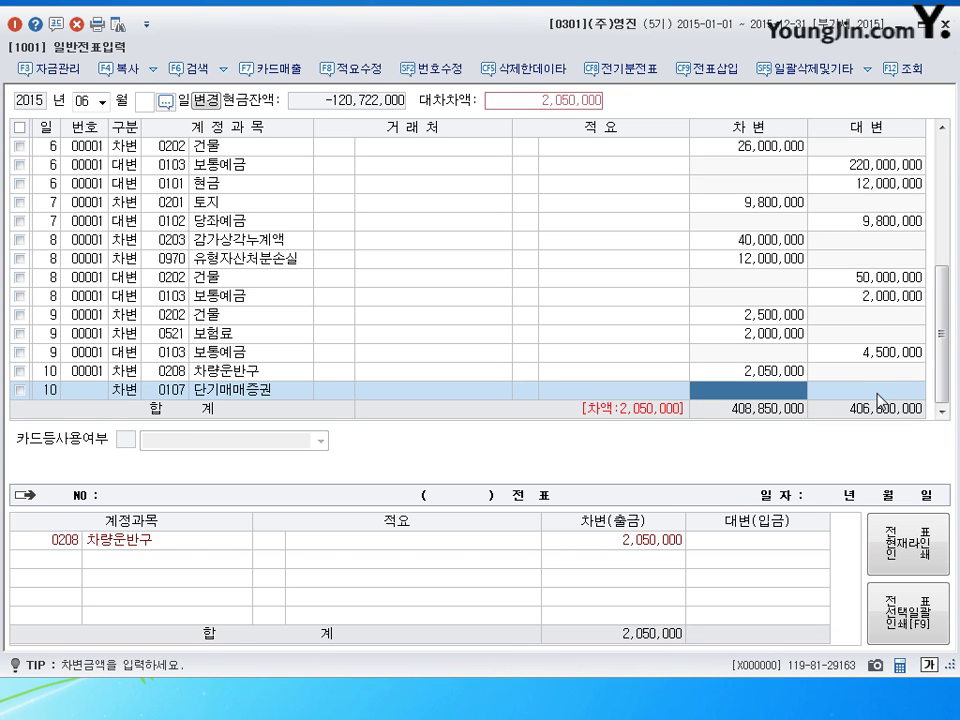
pyautogui.write('3000000')
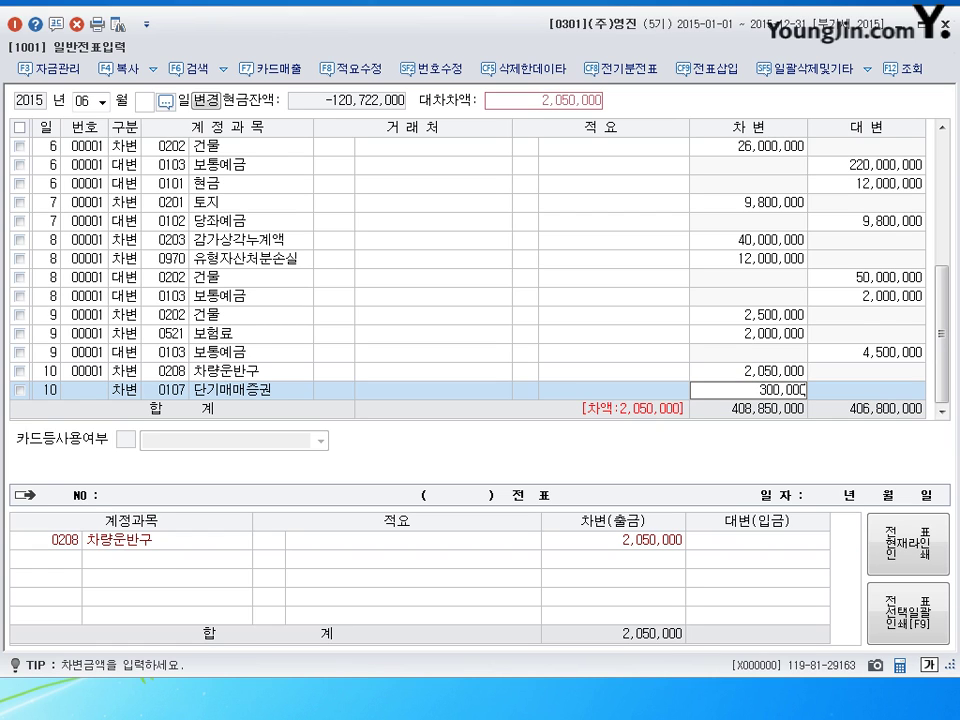
pyautogui.press('Return')
# - Add a June 10 credit line for account 0101 현금, keeping the balancing amount of 2,350,000
pyautogui.write('10')
pyautogui.press('Return')
pyautogui.write('4')
pyautogui.press('Return')
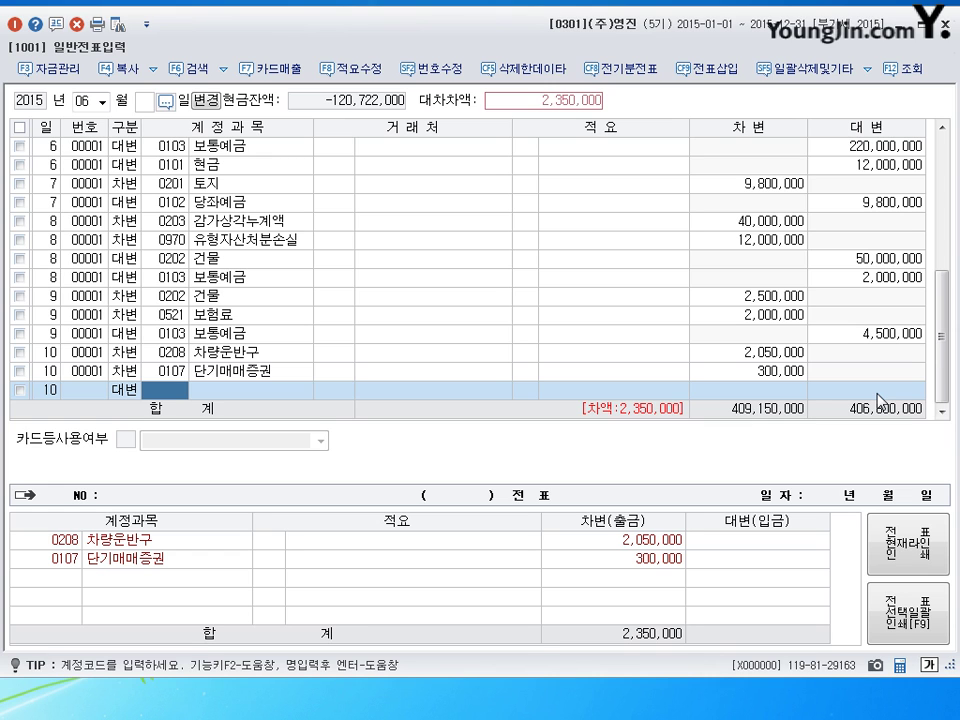
pyautogui.write('101')
pyautogui.press('Return')
pyautogui.press('Return')
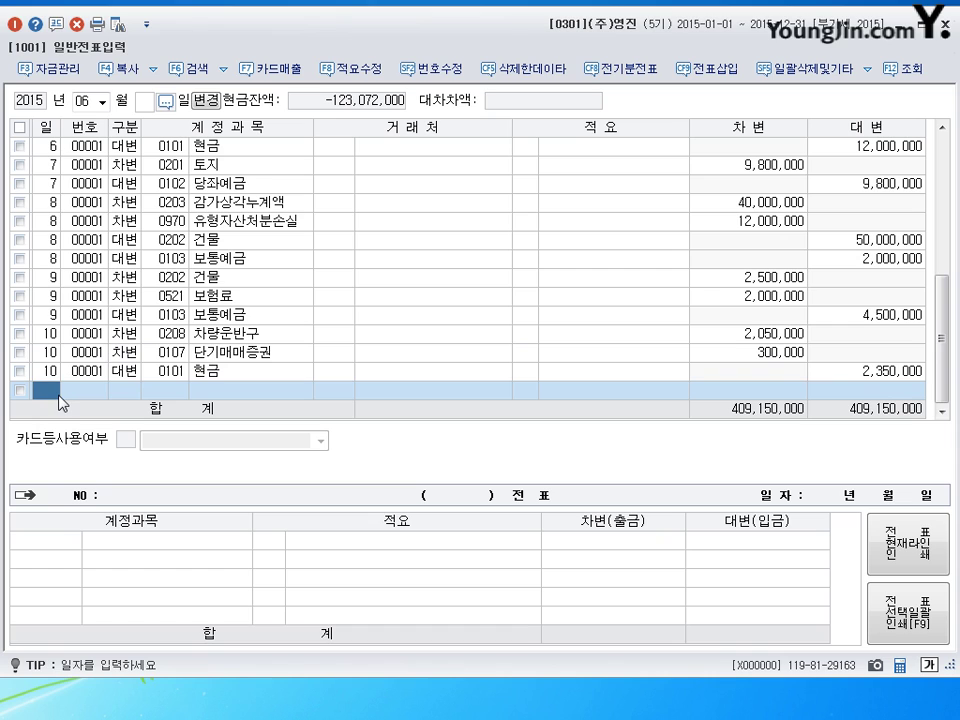
# - Add a June 11 debit line for account 0201 토지 with an amount of 155,000,000, leaving vendor and description blank
pyautogui.write('11')
pyautogui.press('Return')
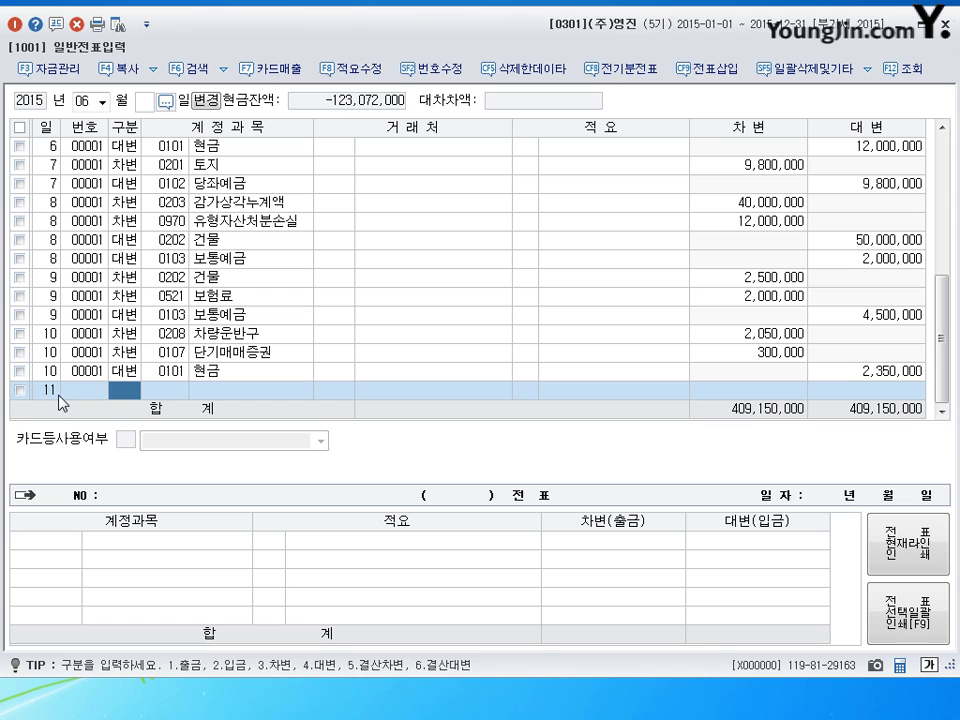
pyautogui.write('3')
pyautogui.press('Return')
pyautogui.write('201')
pyautogui.press('Return')
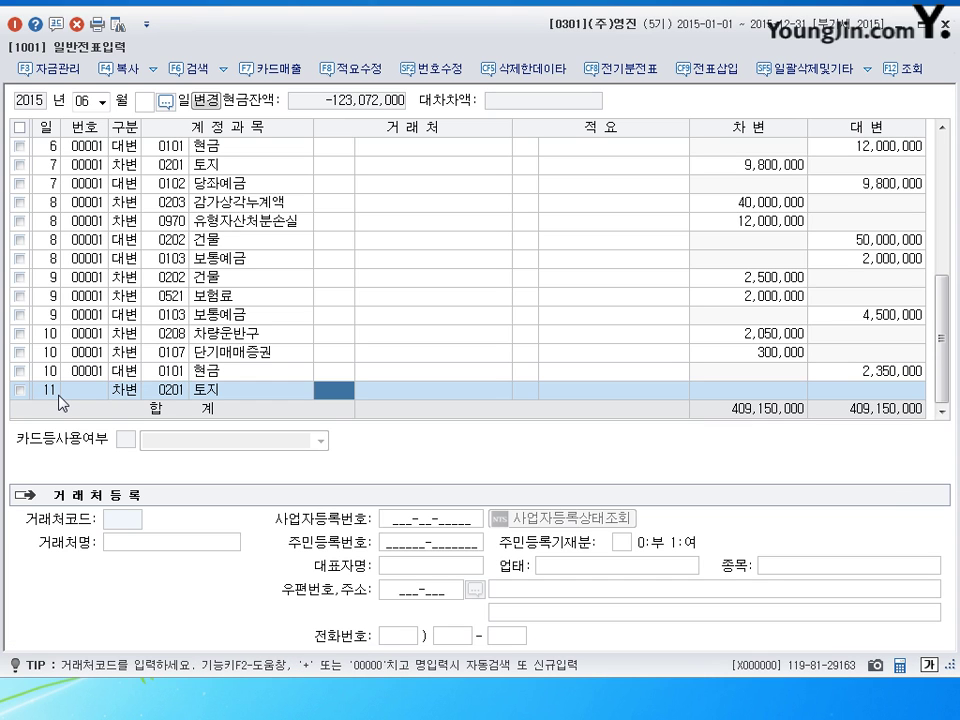
pyautogui.press('Return')
pyautogui.press('Return')
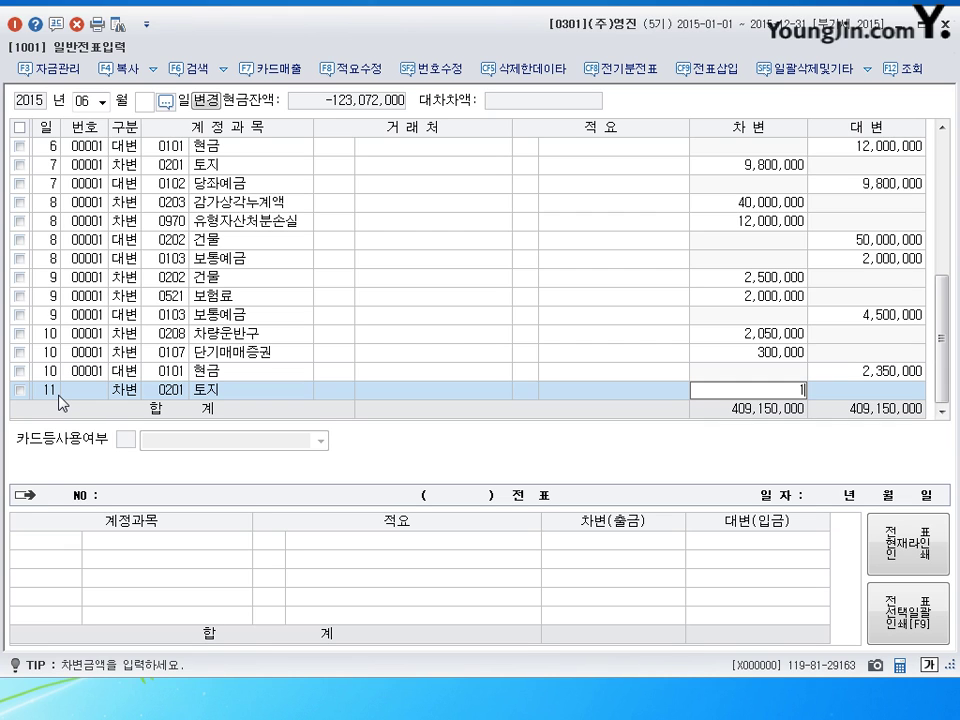
pyautogui.write('155000000')
pyautogui.press('Return')
# - Add a June 11 credit line for account 0917 자산수증이익 with an amount of 150,000,000, leaving vendor and description blank
pyautogui.write('11')
pyautogui.press('Return')
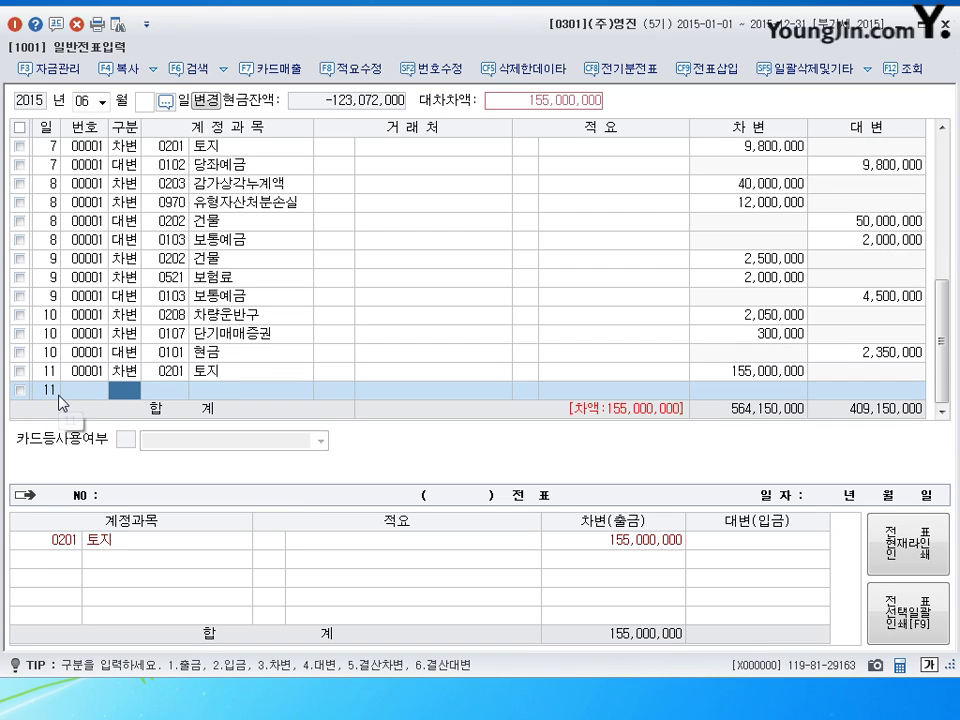
pyautogui.write('4')
pyautogui.press('Return')
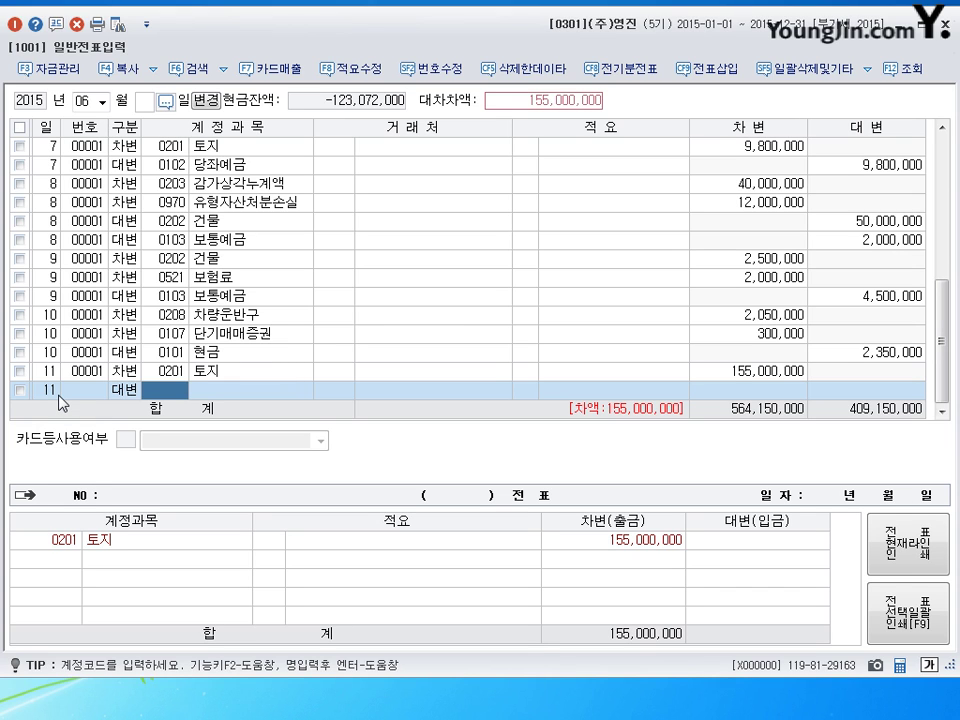
pyautogui.write('917')
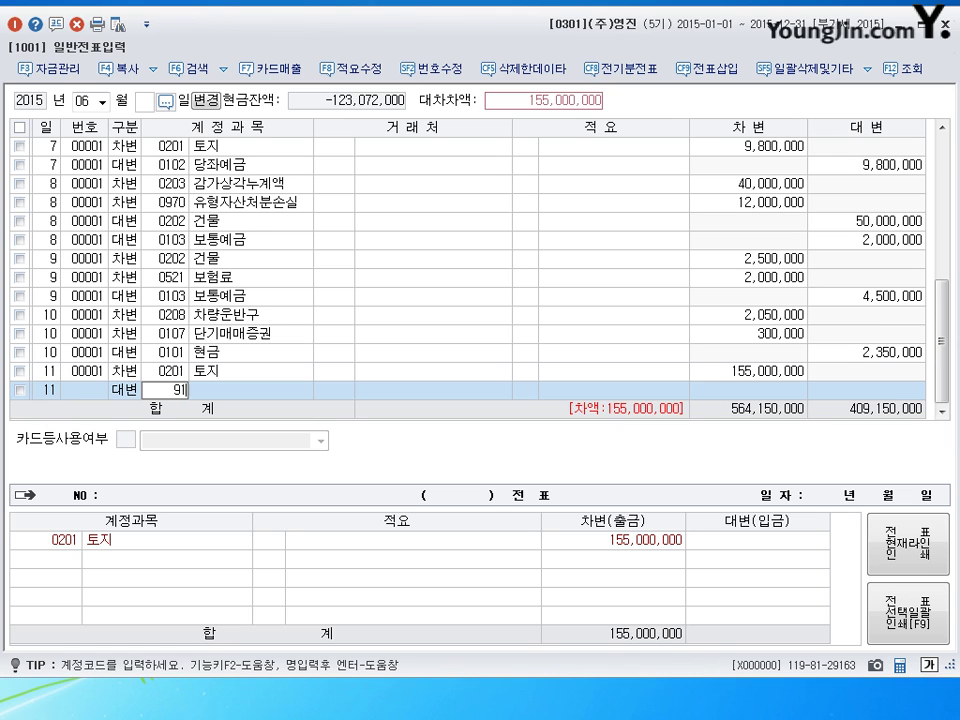
pyautogui.press('Return')
pyautogui.press('Return')
pyautogui.press('Return')
pyautogui.press('Return')
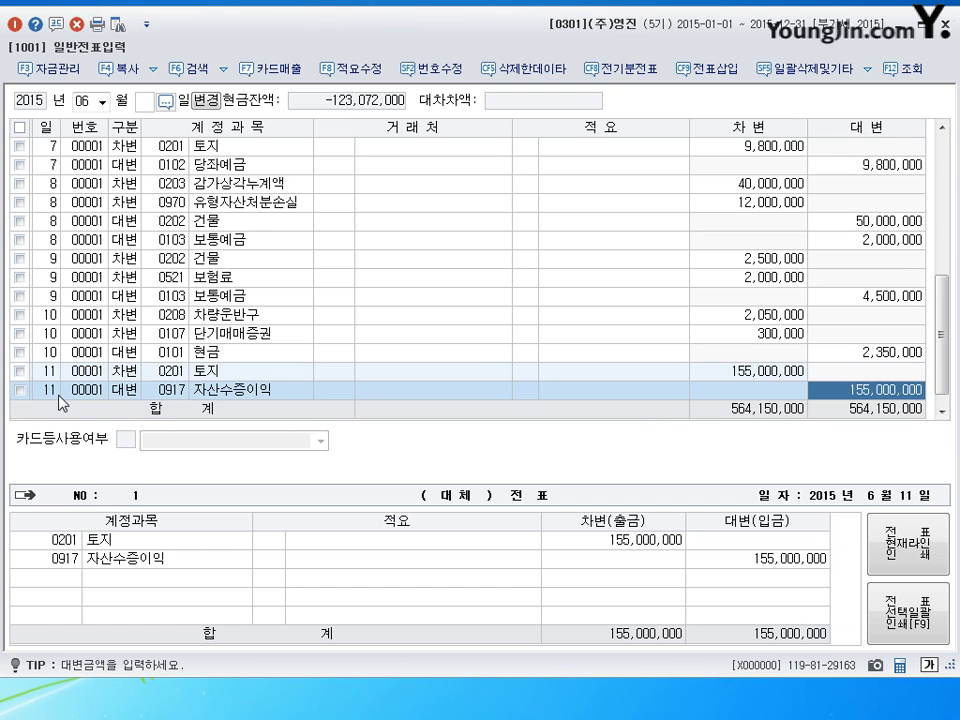
pyautogui.write('150000000')
pyautogui.press('Return')
# - Add a June 11 credit line for account 0102 당좌예금, keeping the balancing amount of 5,000,000
pyautogui.write('4')
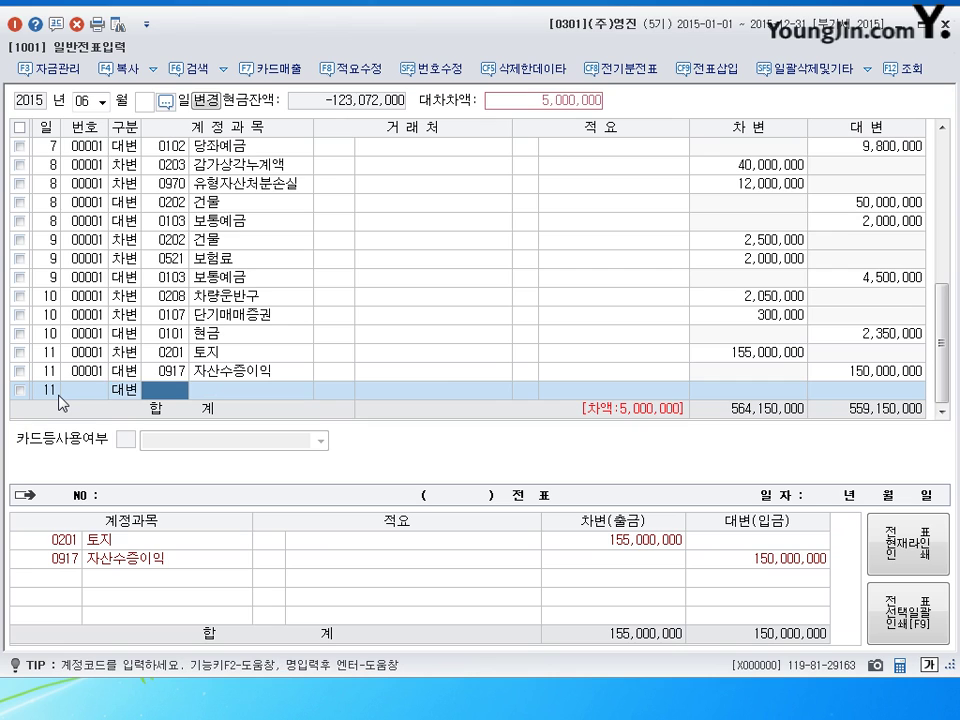
pyautogui.write('102')
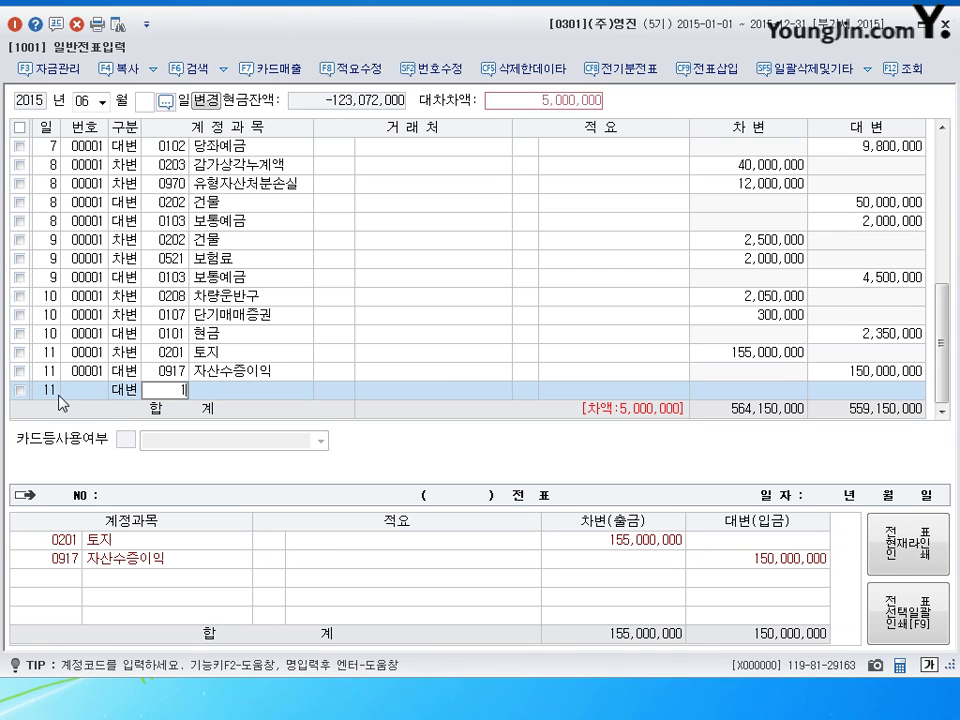
pyautogui.press('Return')
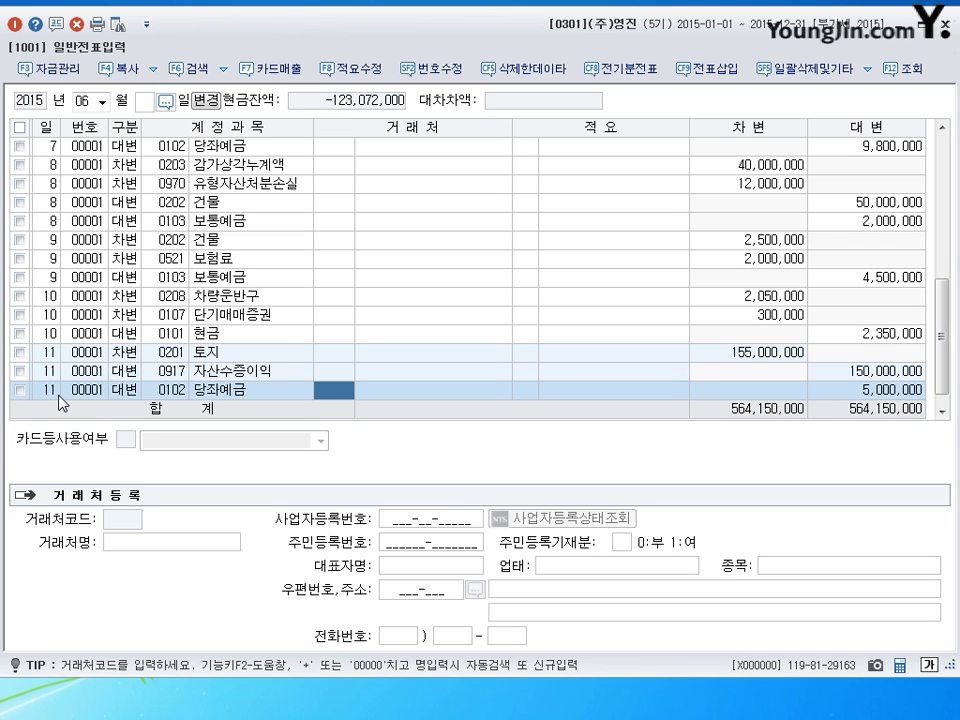
pyautogui.press('Down')
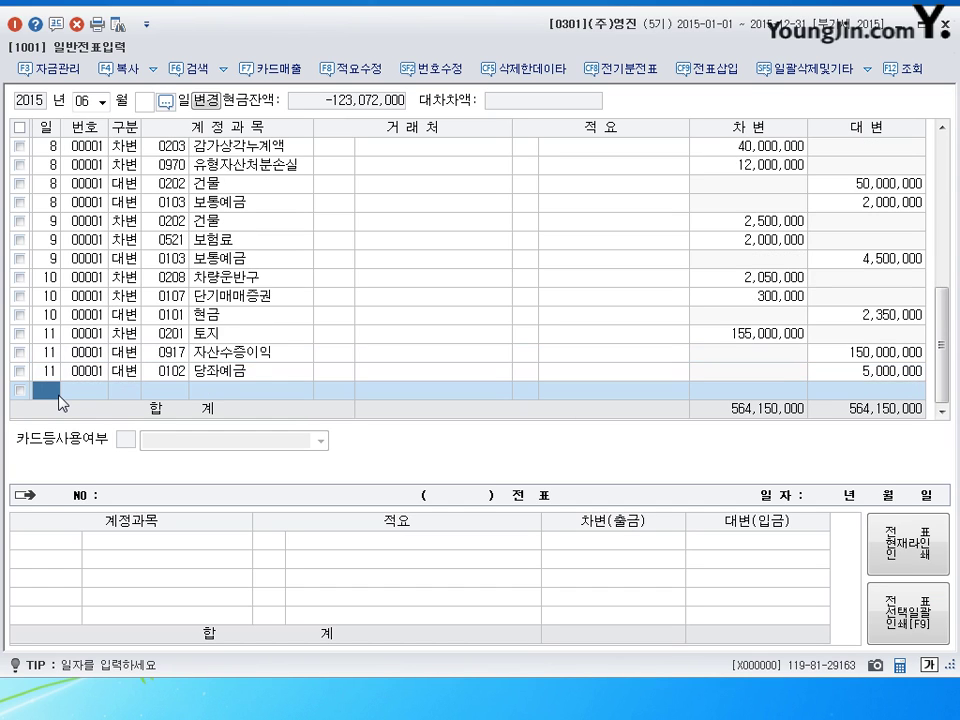
# - Add a June 12 debit line for account 0206 기계장치 with an amount of 15,000,000, leaving vendor and description blank
pyautogui.write('12')
pyautogui.press('Return')
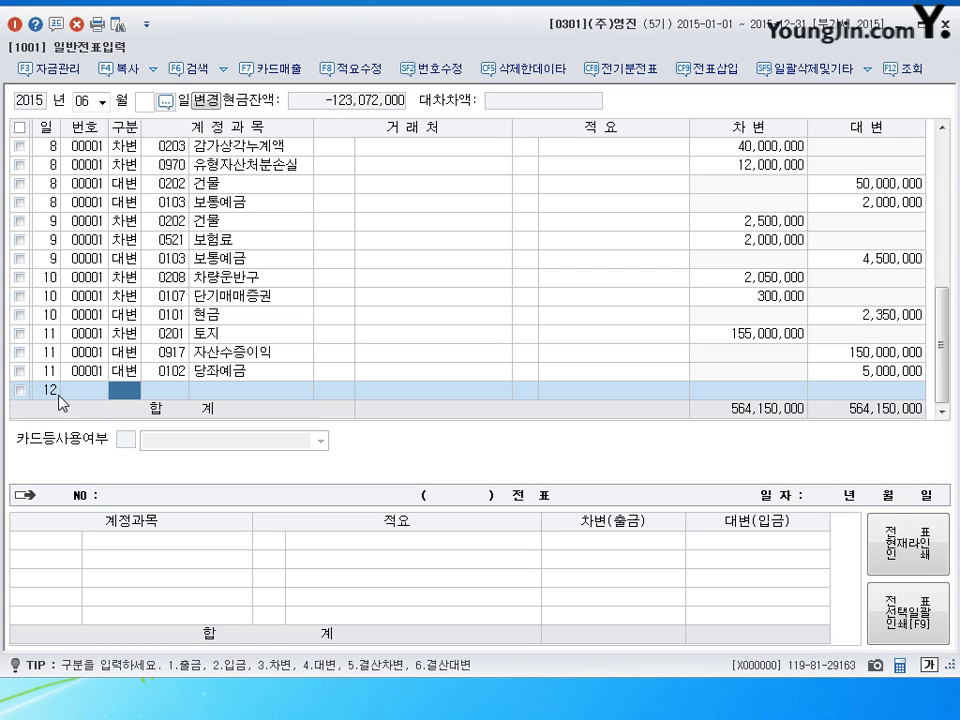
pyautogui.write('3')
pyautogui.press('Return')
pyautogui.write('0206')
pyautogui.press('Return')
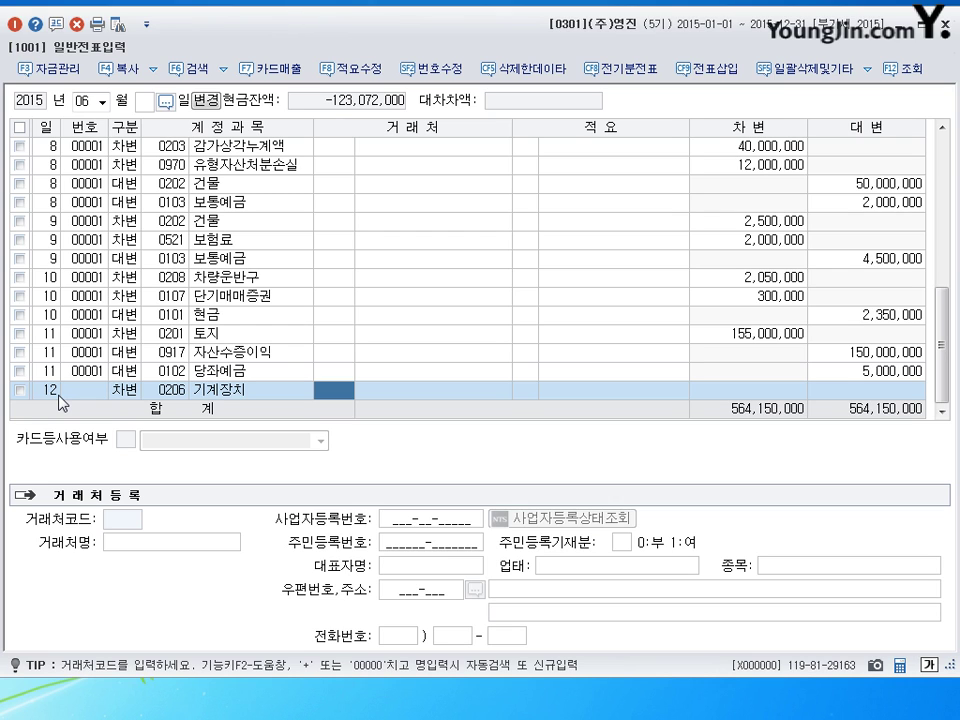
pyautogui.press('Return')
pyautogui.press('Return')
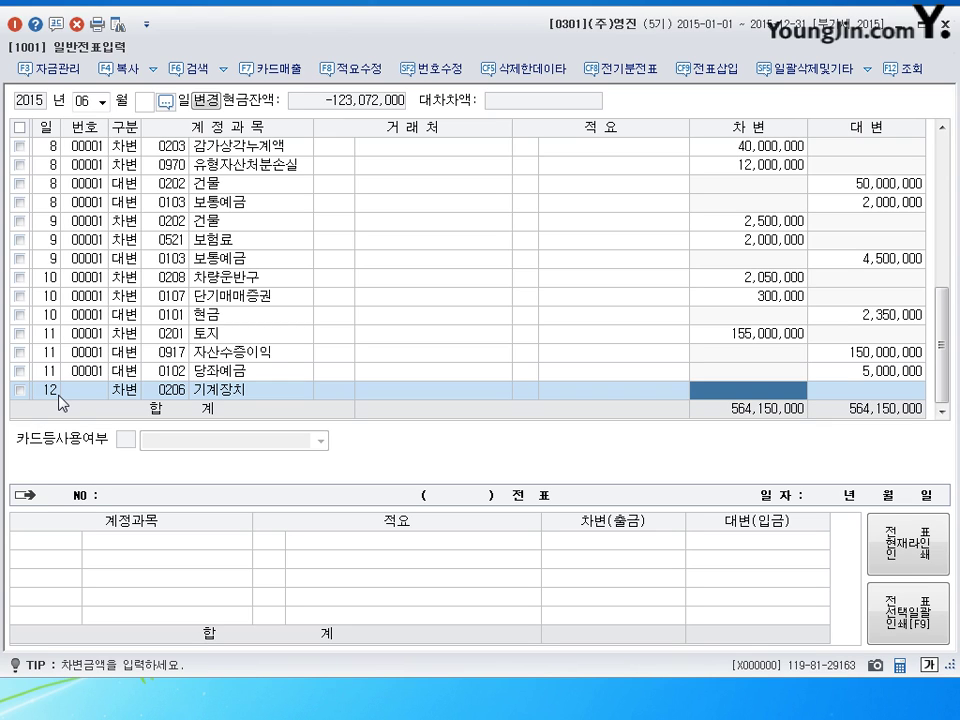
pyautogui.write('15,')
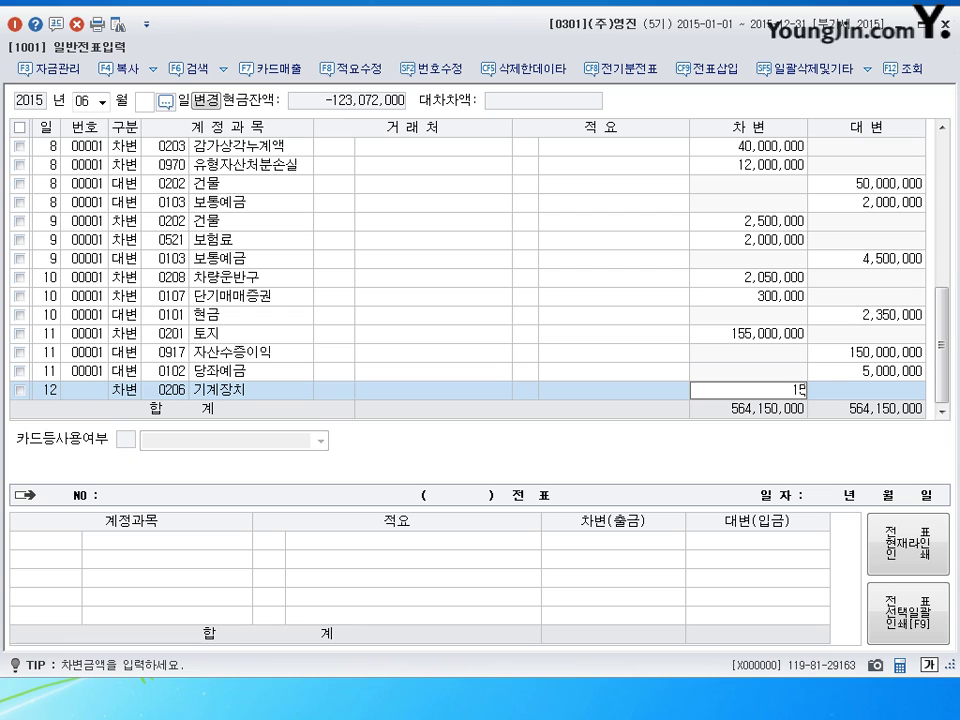
pyautogui.write('000,000')
pyautogui.press('Return')
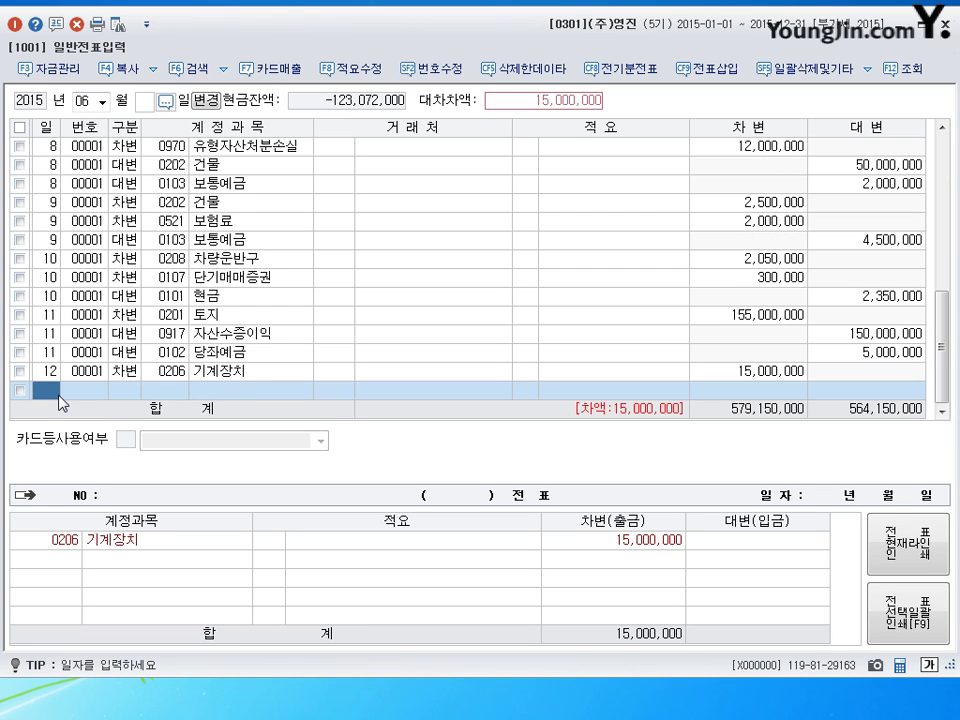
# - Add a June 12 debit line for account 0207 감가상각누계액 with an amount of 15,000,000, leaving vendor and description blank
pyautogui.write('12')
pyautogui.press('Return')
pyautogui.write('3')
pyautogui.press('Return')
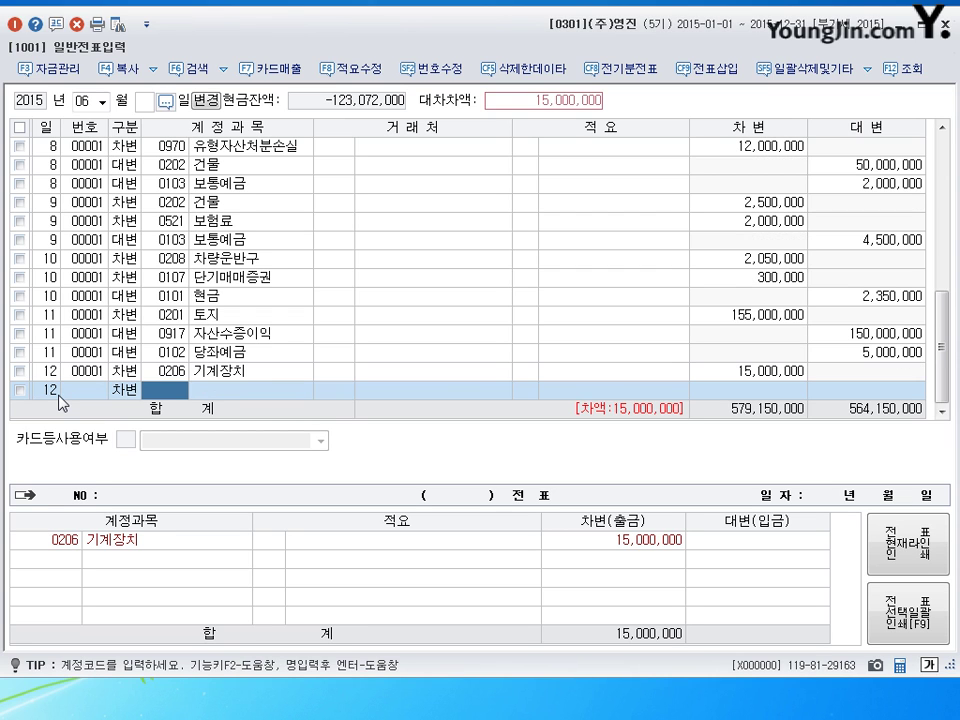
pyautogui.write('207')
pyautogui.press('Return')
pyautogui.press('Return')
pyautogui.press('Return')
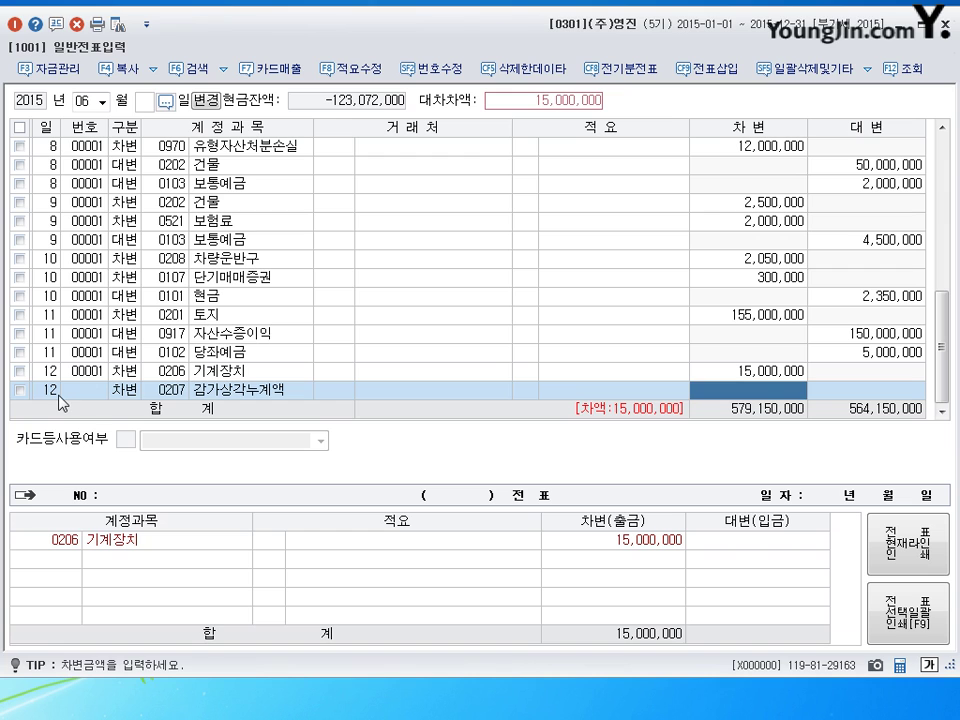
pyautogui.write('15000000')
pyautogui.press('Return')
# - Add a June 12 credit line for account 0206 기계장치, keeping the balancing amount of 30,000,000
pyautogui.press('Return')
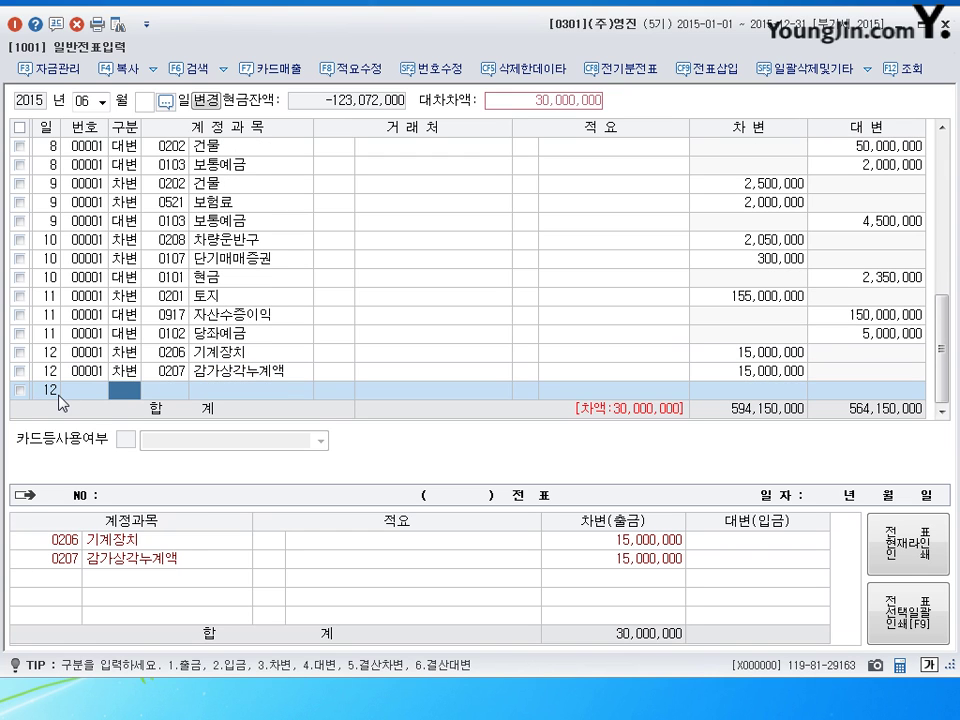
pyautogui.write('4')
pyautogui.press('Return')
pyautogui.write('206')
pyautogui.press('Return')
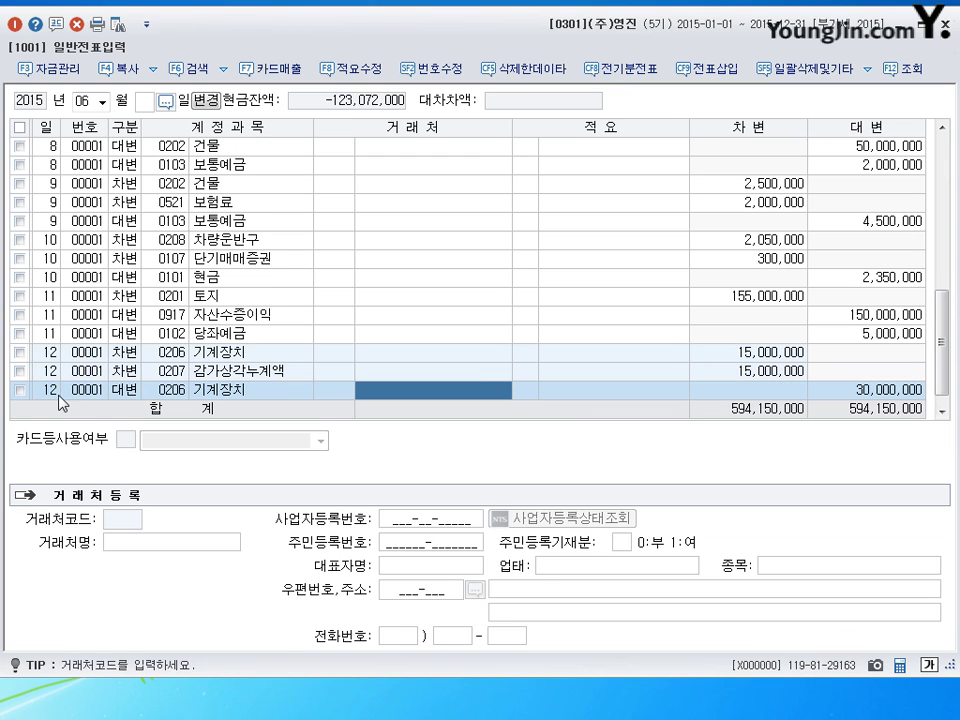
pyautogui.press('Return')
pyautogui.press('Return')
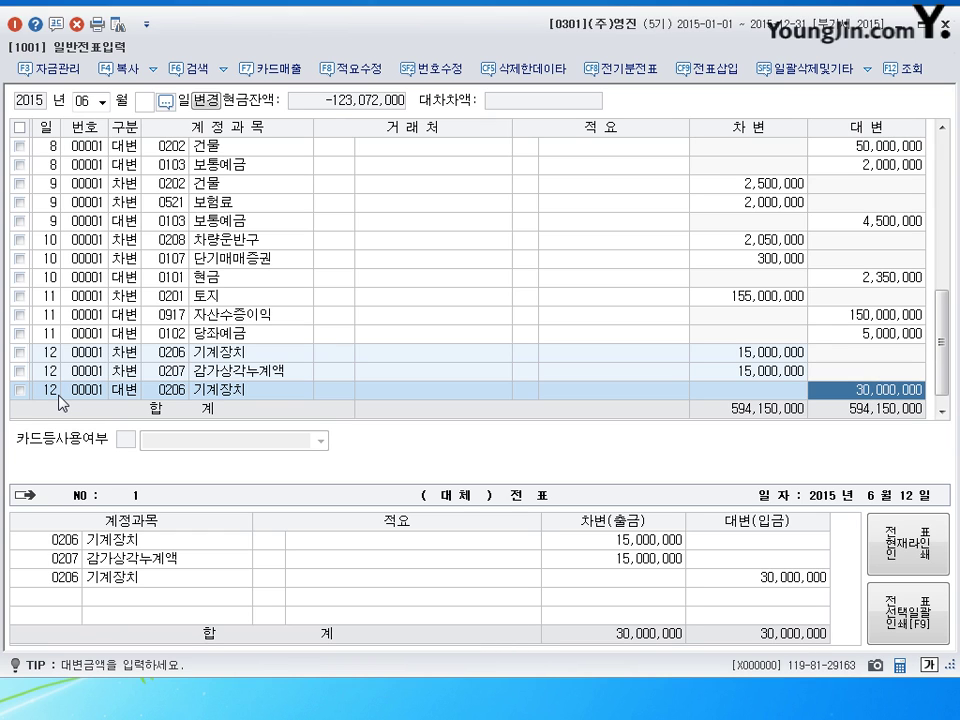
pyautogui.press('Return')
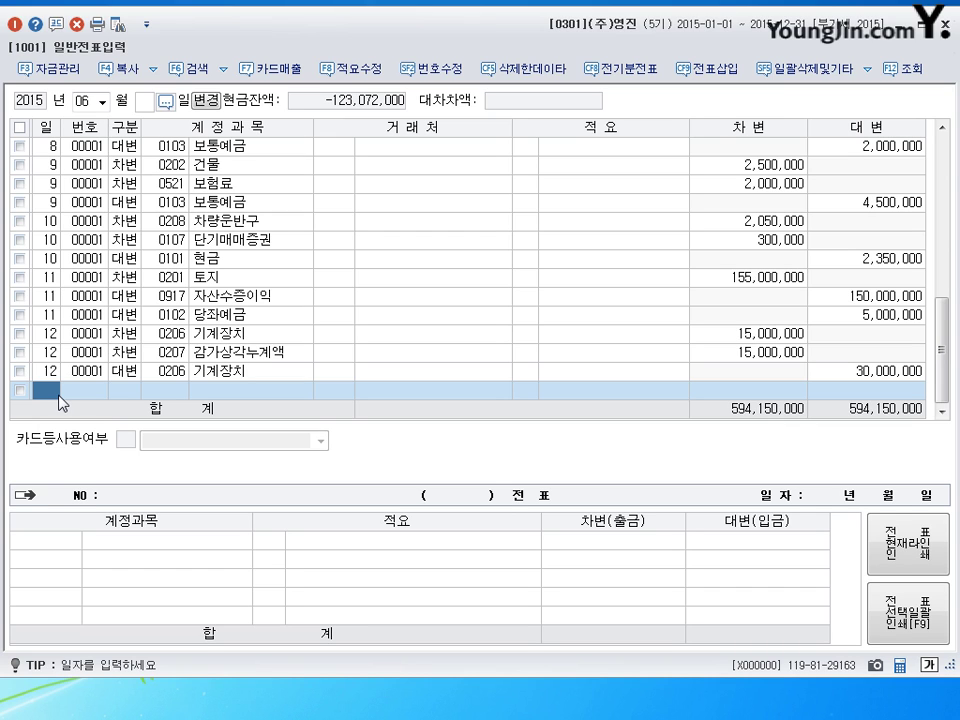
# - Add a June 13 debit line for account 0820 수선비 with an amount of 300,000, leaving vendor and description blank
pyautogui.write('13')
pyautogui.press('Return')
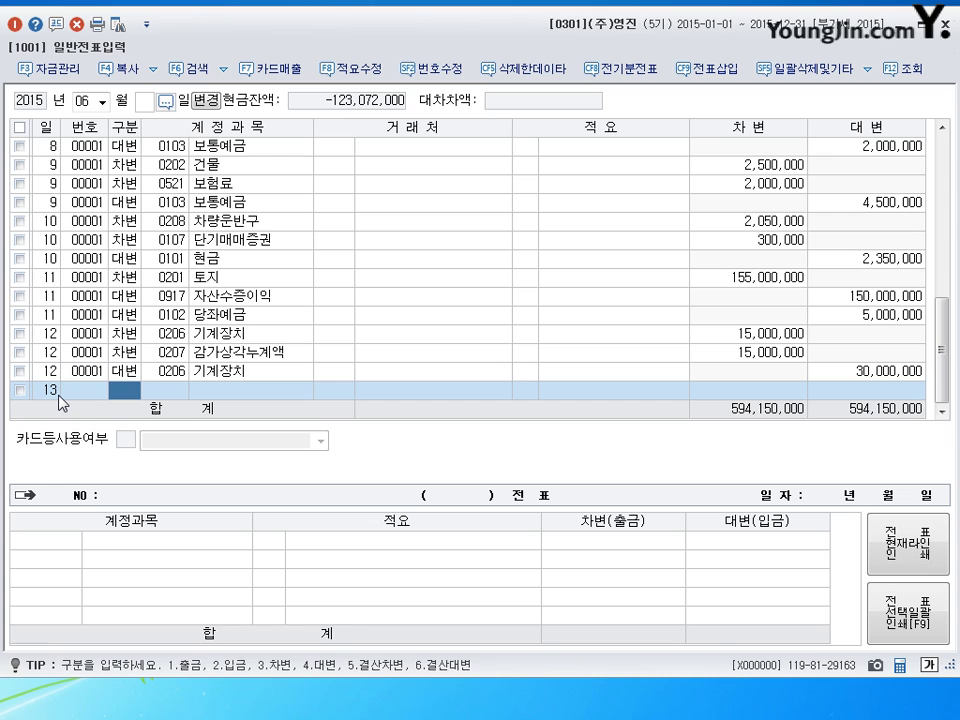
pyautogui.write('3820')
pyautogui.press('Return')
pyautogui.press('Return')
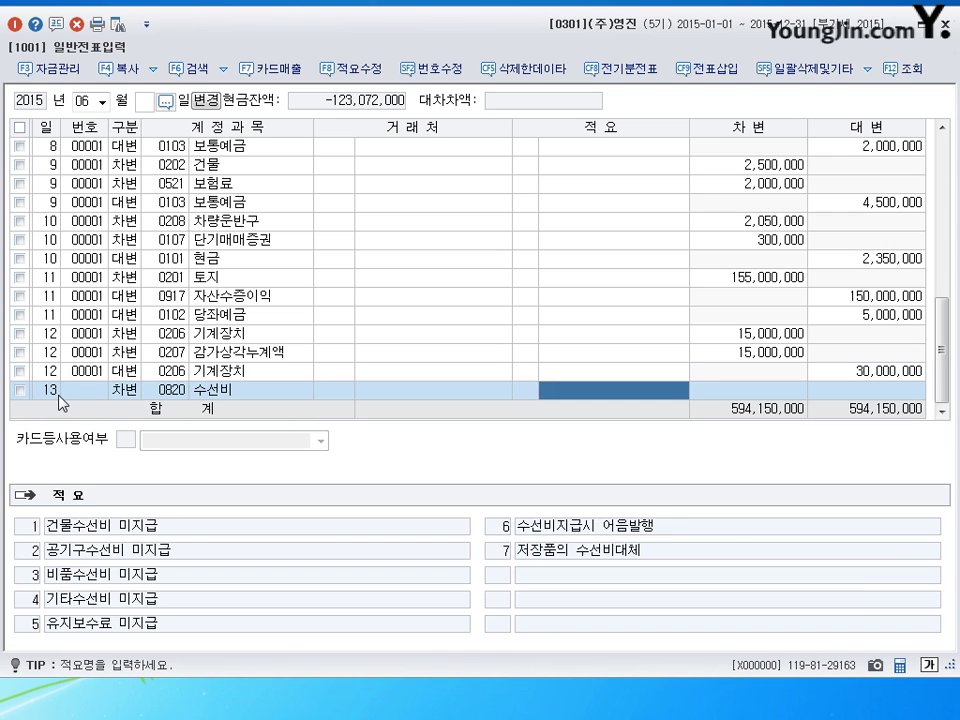
pyautogui.press('Return')
pyautogui.write('3000000')
pyautogui.press('Return')
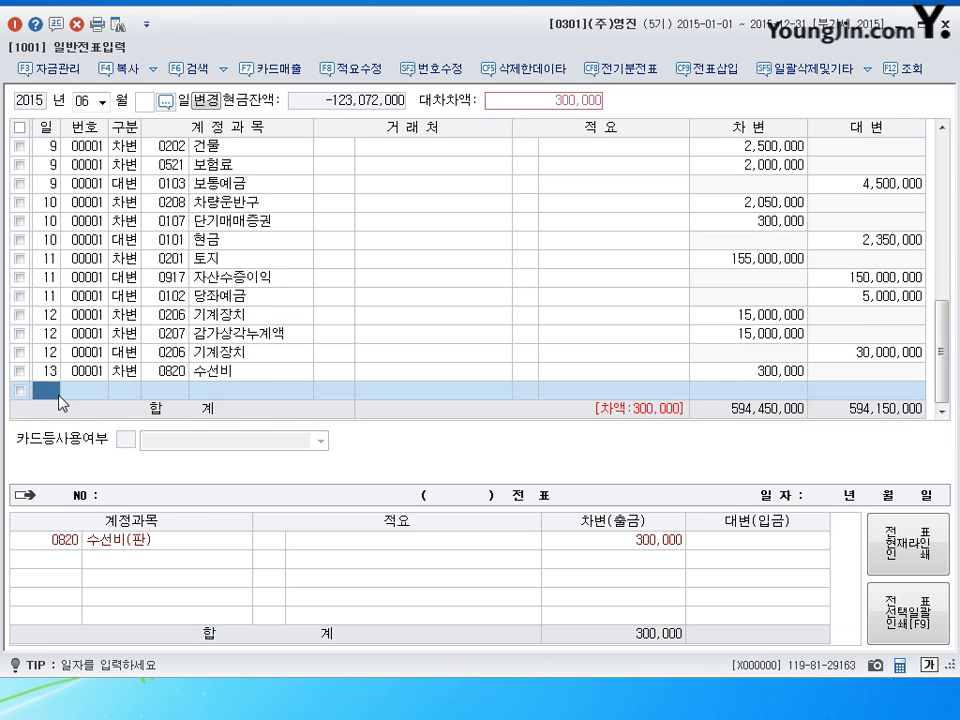
# - Add a June 13 credit line for account 0103 보통예금, keeping the balancing amount of 300,000
pyautogui.press('Return')
pyautogui.write('4103')
pyautogui.press('Return')
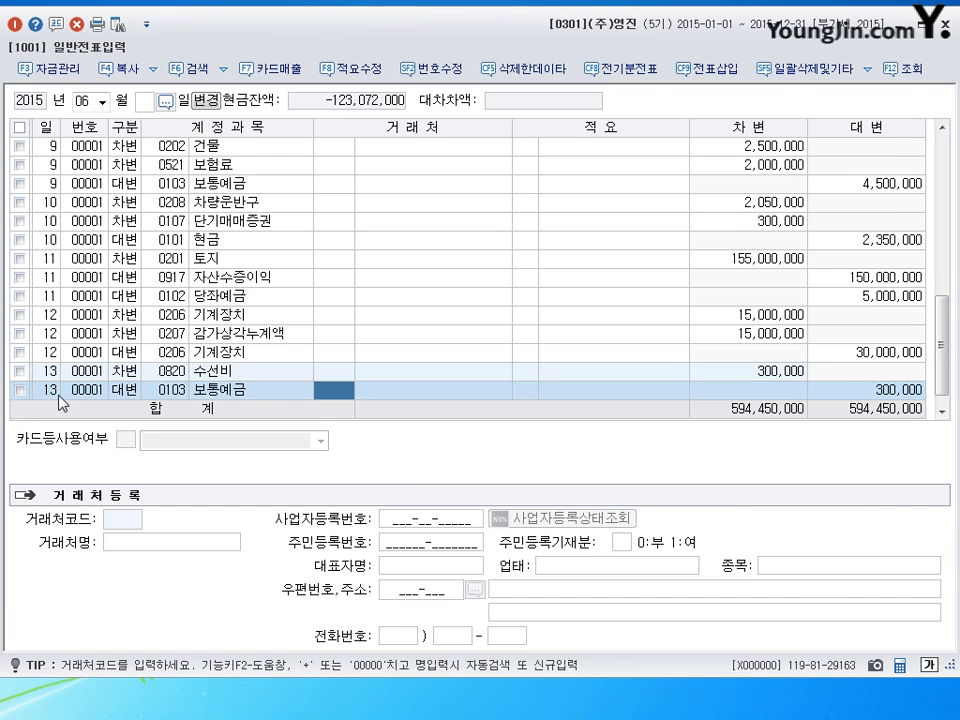
pyautogui.press('Return')
pyautogui.press('Return')
# - Add a June 14 출금 (cash payment) line for account 0522 차량유지비 with an amount of 35,000, leaving vendor and description blank
pyautogui.write('14')
pyautogui.press('Return')
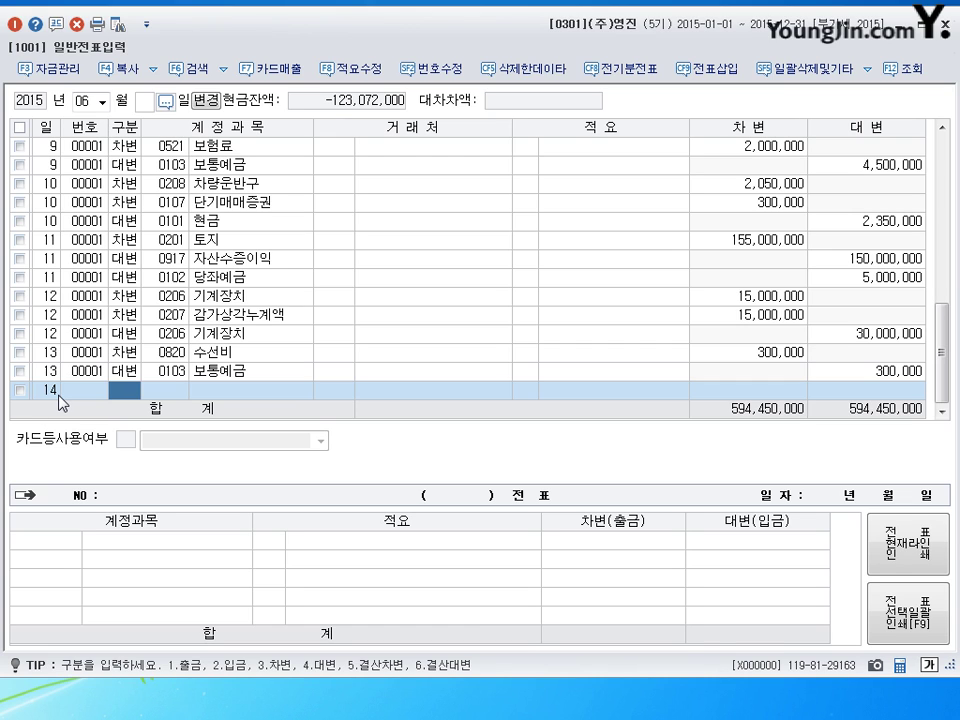
pyautogui.write('3')
pyautogui.press('Return')
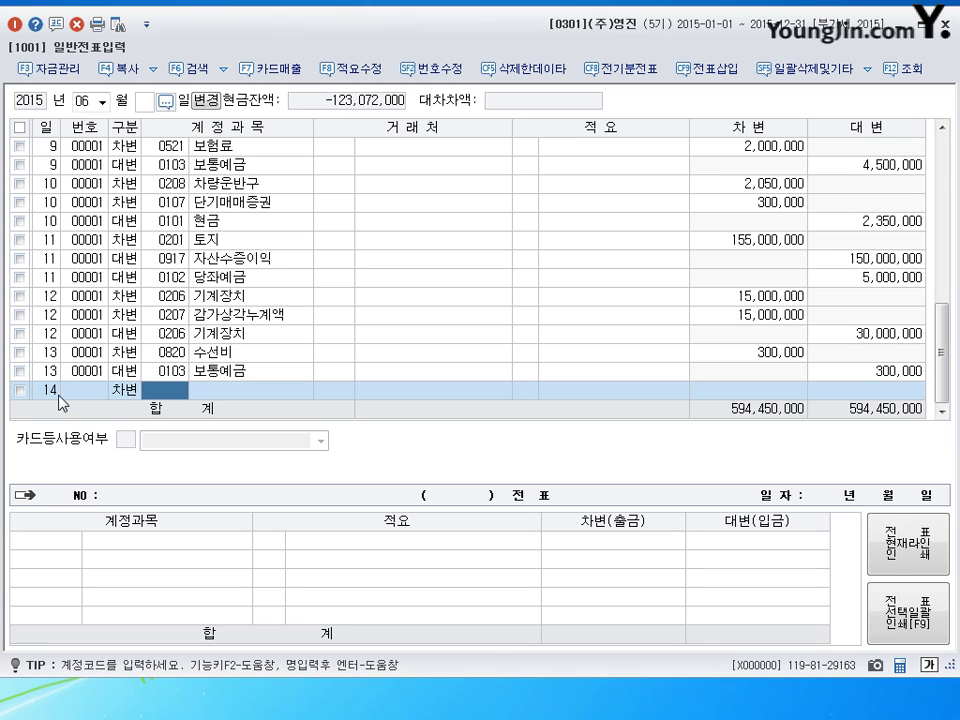
pyautogui.press('Left')
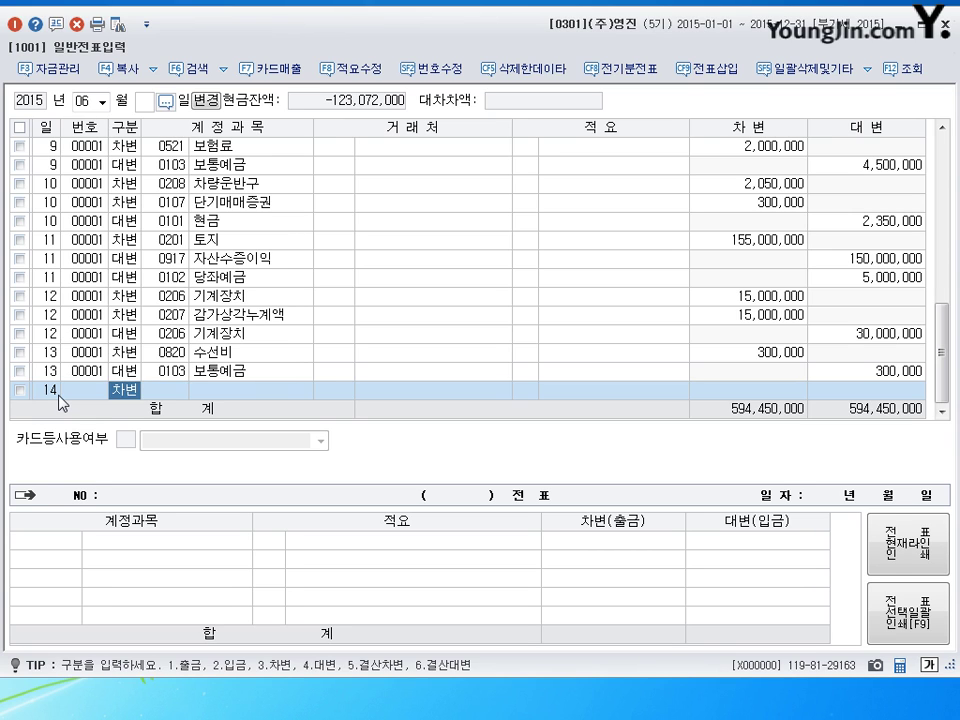
pyautogui.write('1')
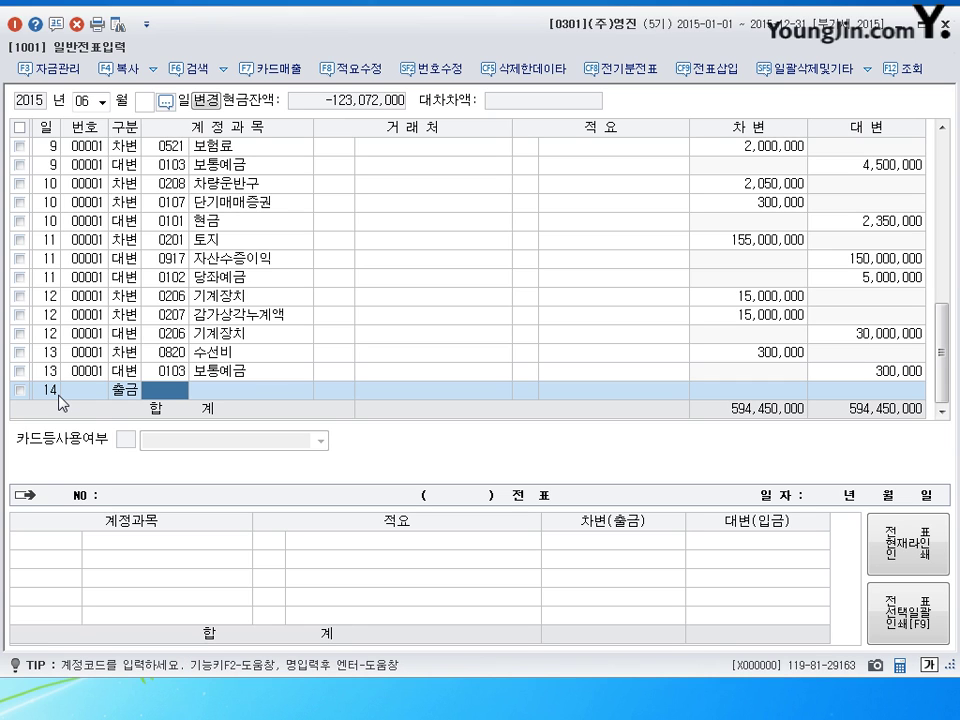
pyautogui.write('522')
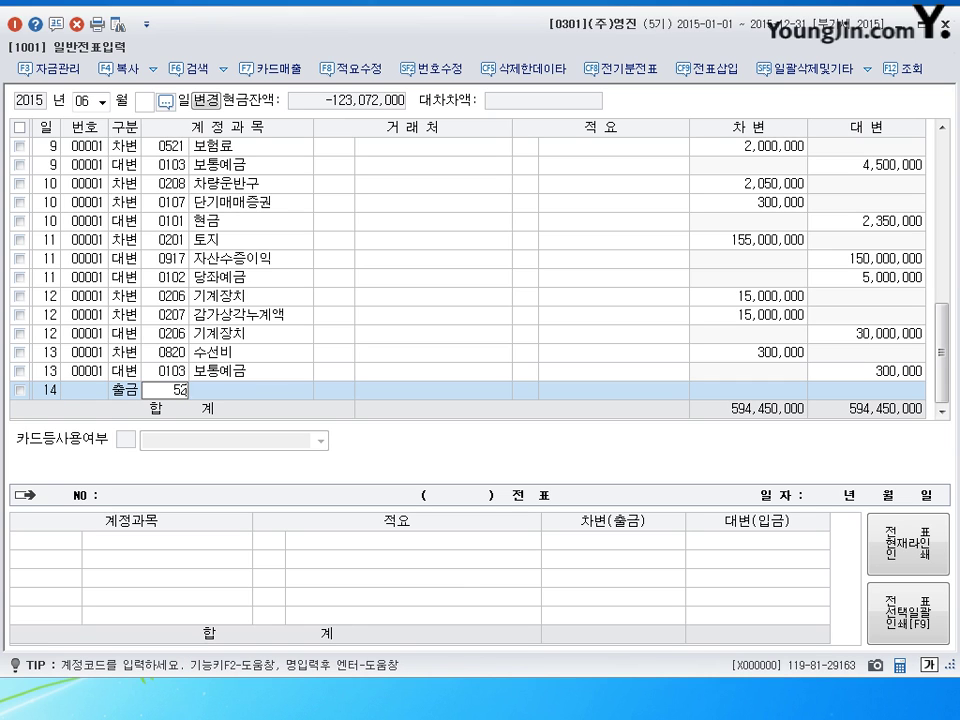
pyautogui.press('Return')
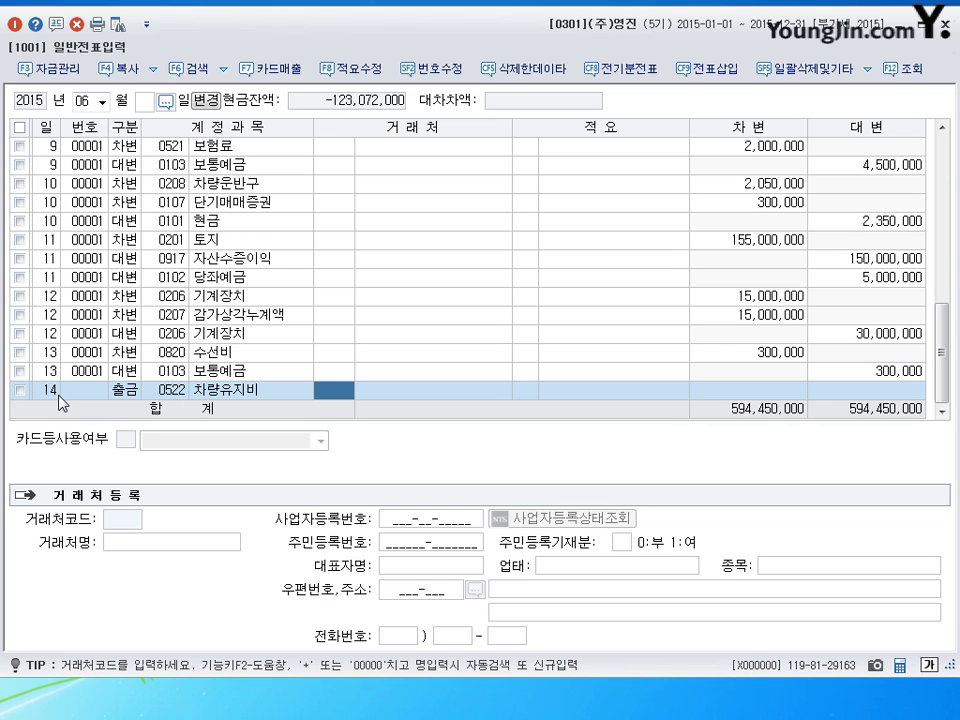
pyautogui.press('Left')
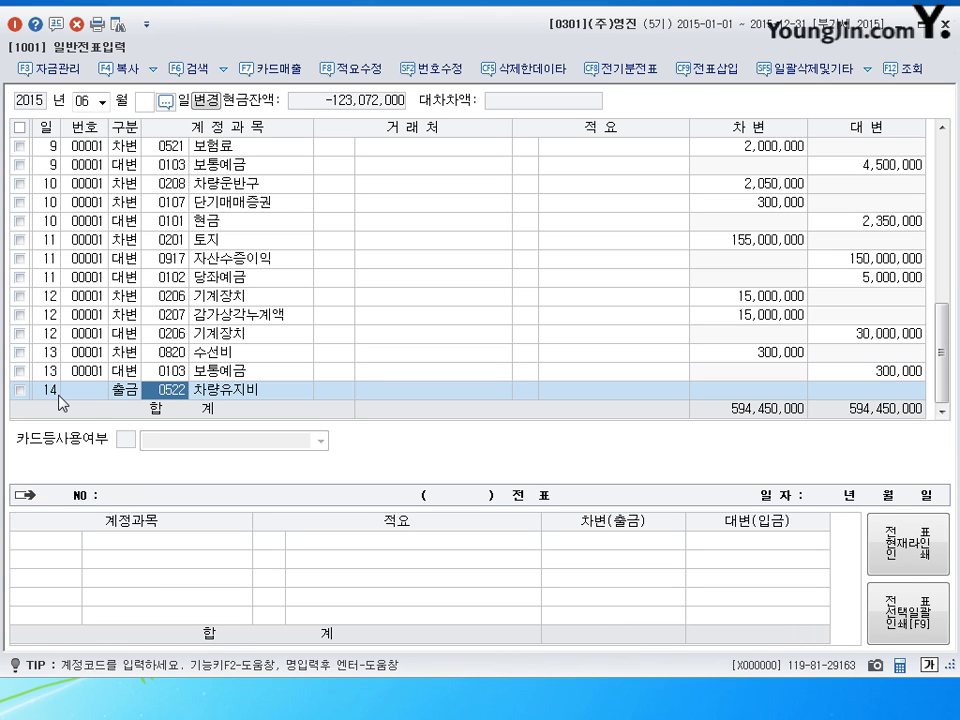
pyautogui.press('Return')
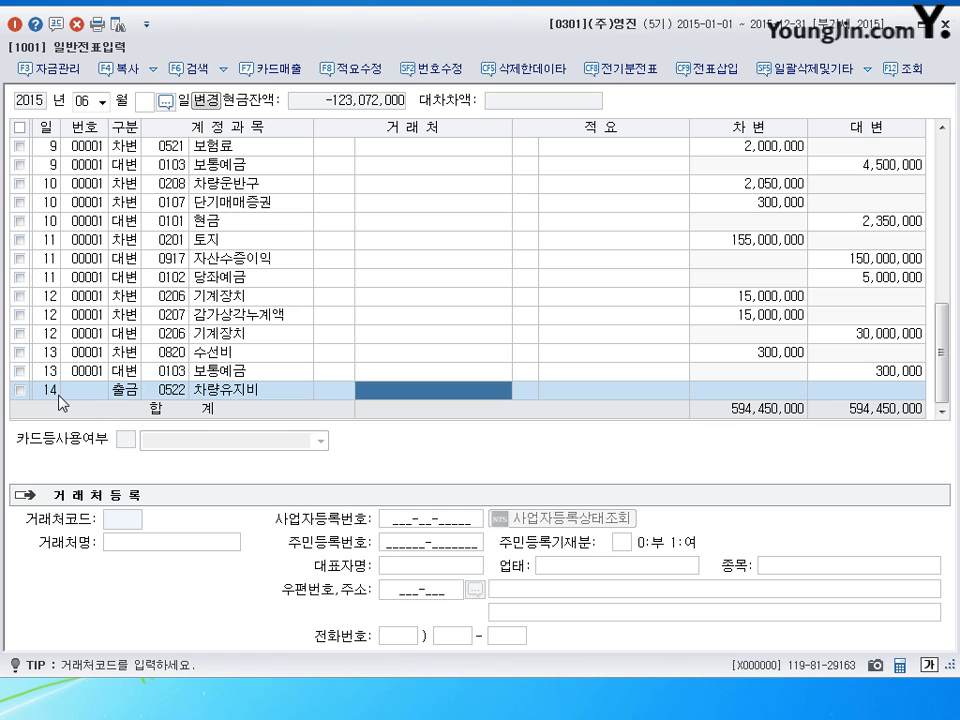
pyautogui.press('Return')
pyautogui.press('Return')
pyautogui.write('350000')
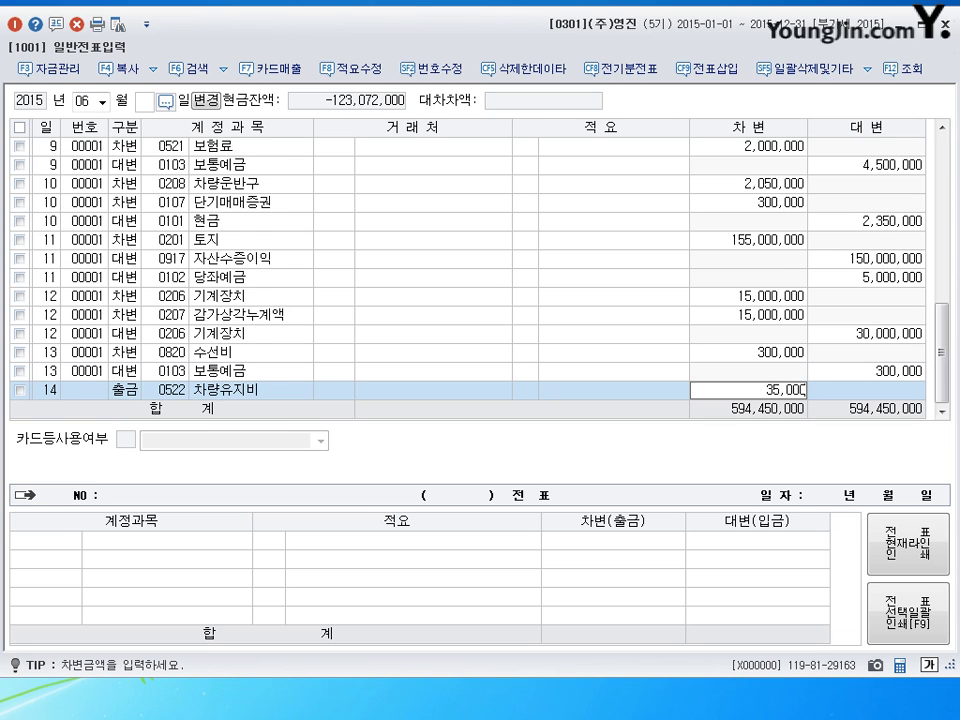
pyautogui.press('Return')
pyautogui.press('Up')
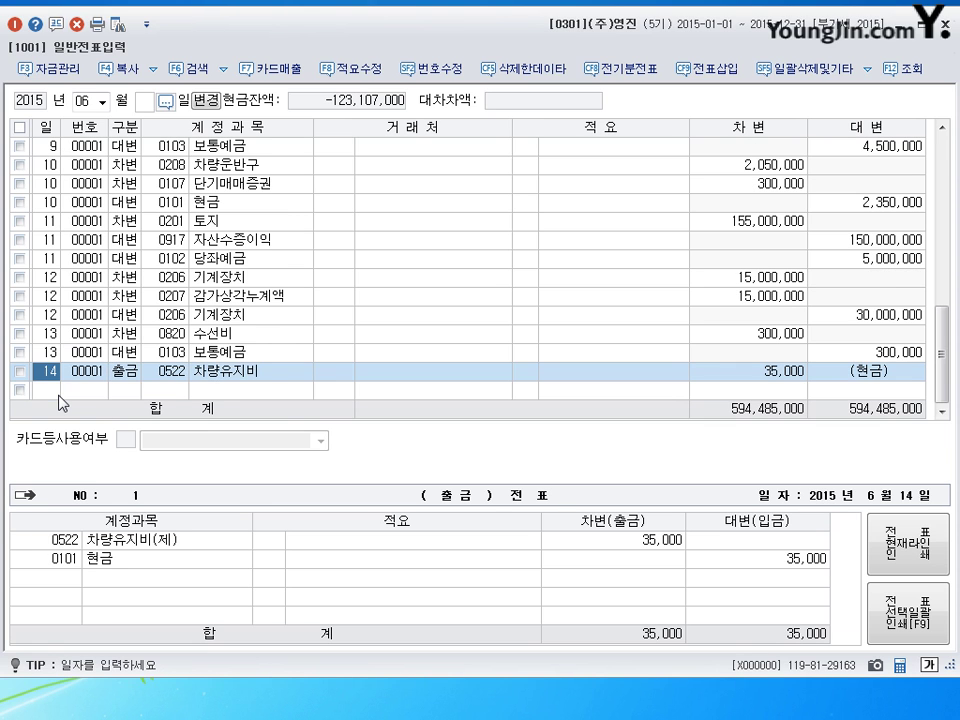
# - Add a June 15 debit line for account 0101 현금 with an amount of 15,000,000, leaving vendor and description blank
pyautogui.click(58, 392)
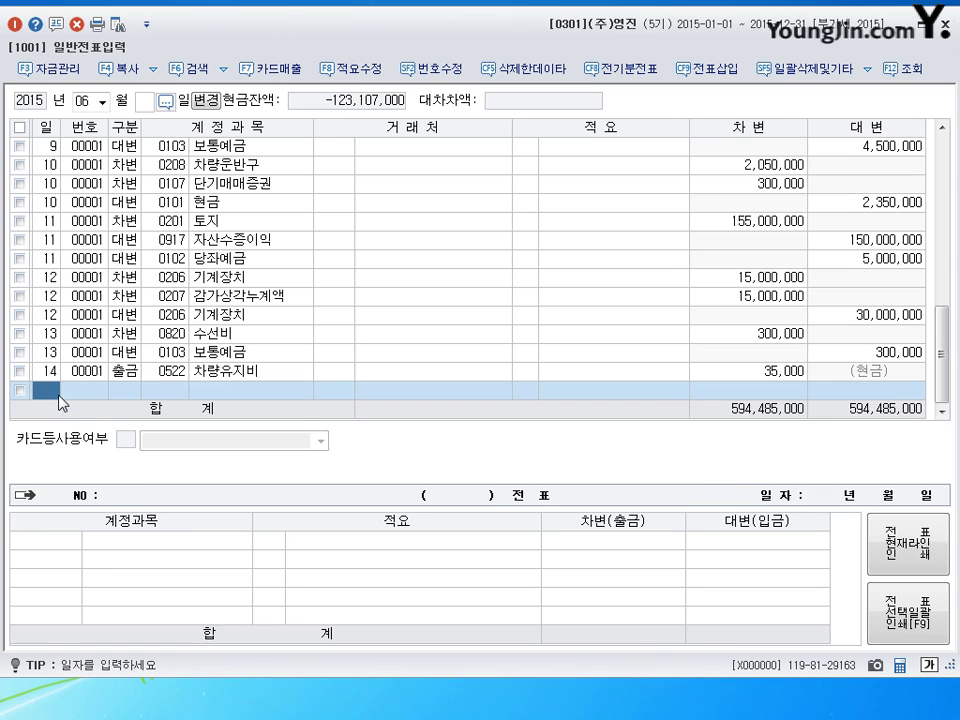
pyautogui.write('15')
pyautogui.press('Return')
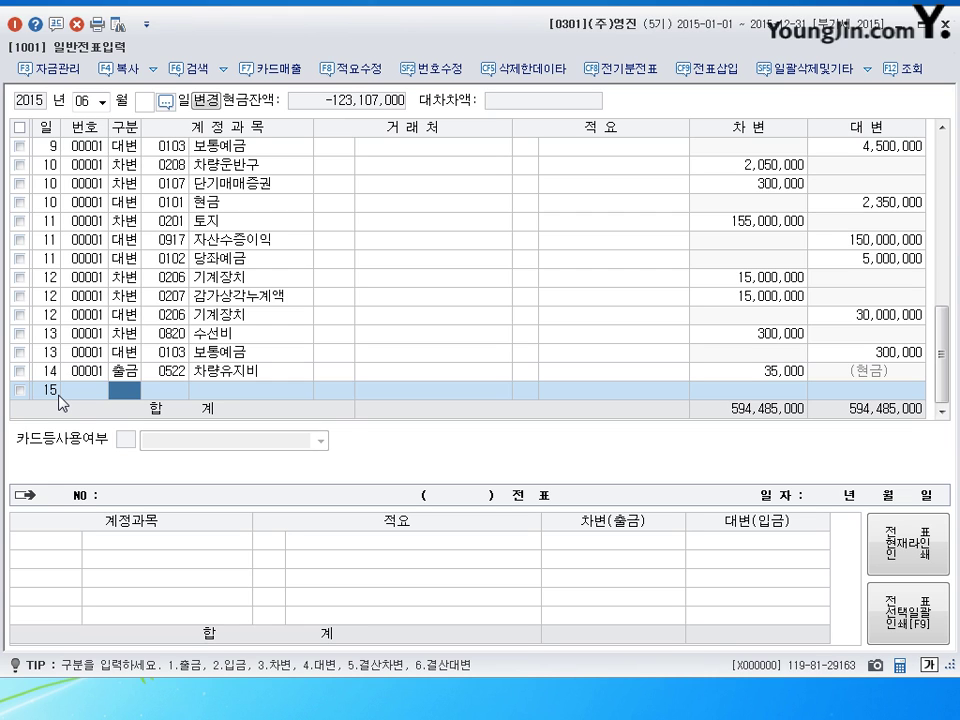
pyautogui.write('3')
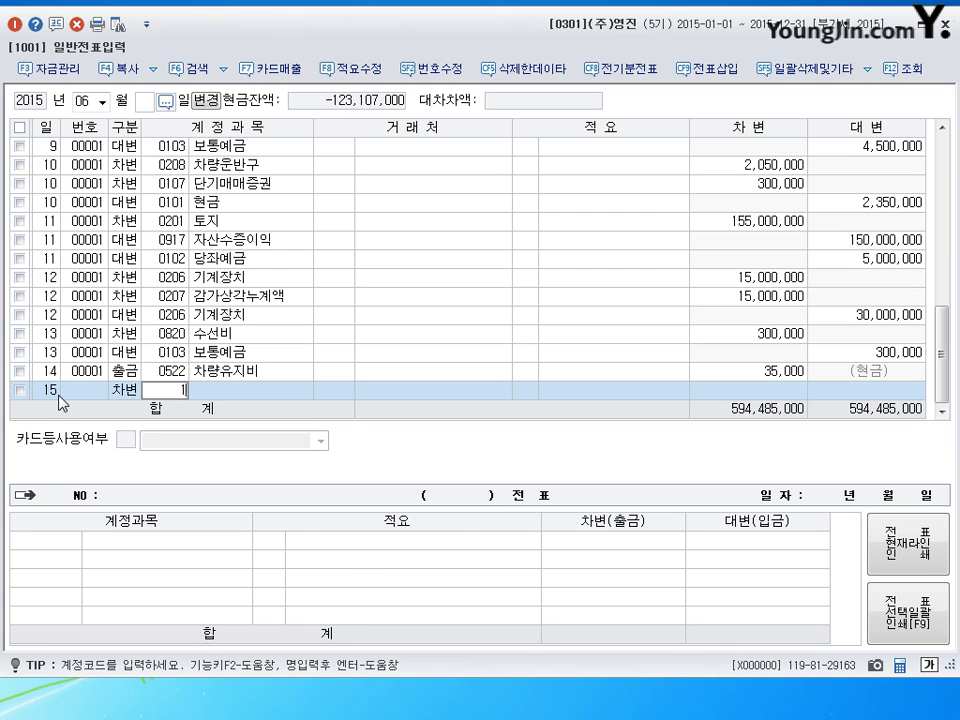
pyautogui.write('103')
pyautogui.press('Return')
pyautogui.hotkey('shift', 'Tab')
pyautogui.write('101')
pyautogui.press('Return')
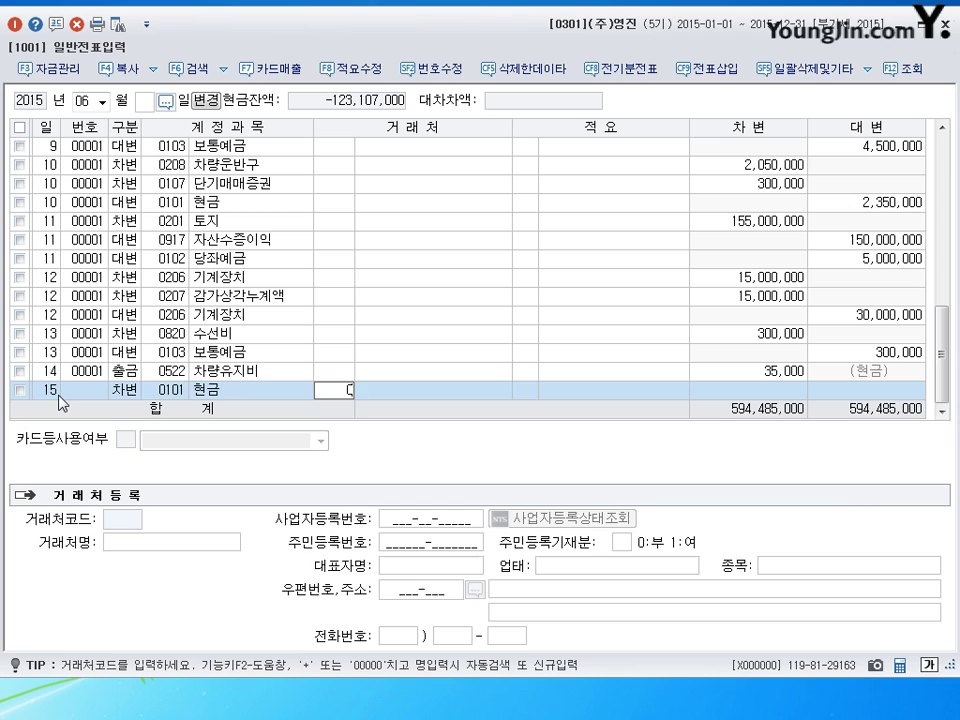
pyautogui.press('Return')
pyautogui.press('Return')
pyautogui.press('Return')
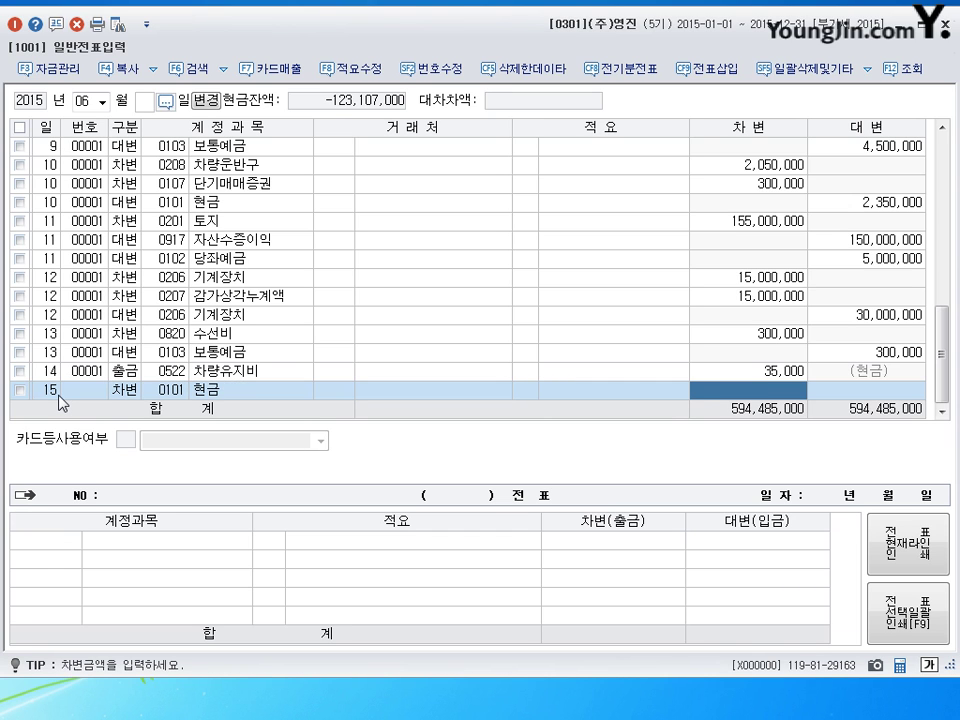
pyautogui.write('15,')
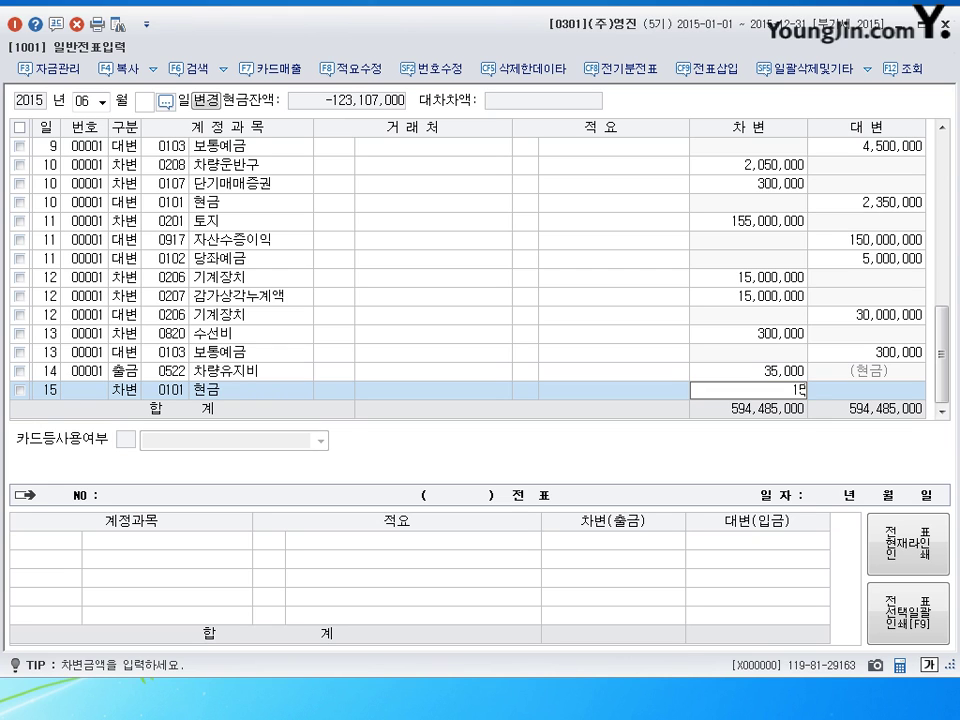
pyautogui.write('000,000')
pyautogui.press('Return')
# - Add a June 15 debit line for account 0120 미수금 with vendor (주)상도 and an amount of 10,000,000
pyautogui.write('3')
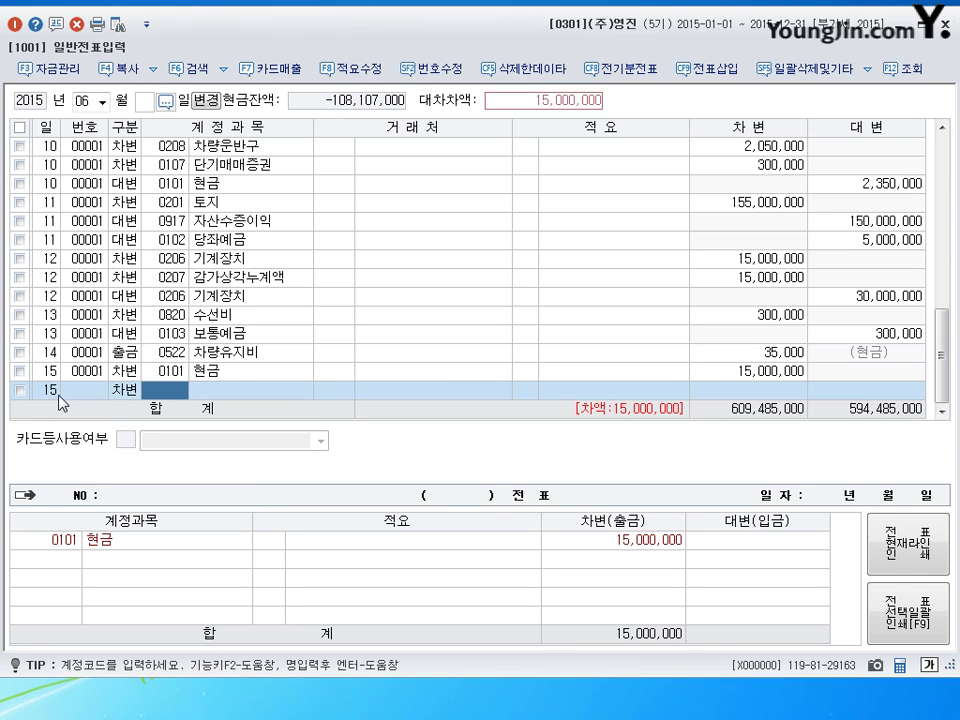
pyautogui.write('120')
pyautogui.press('Return')
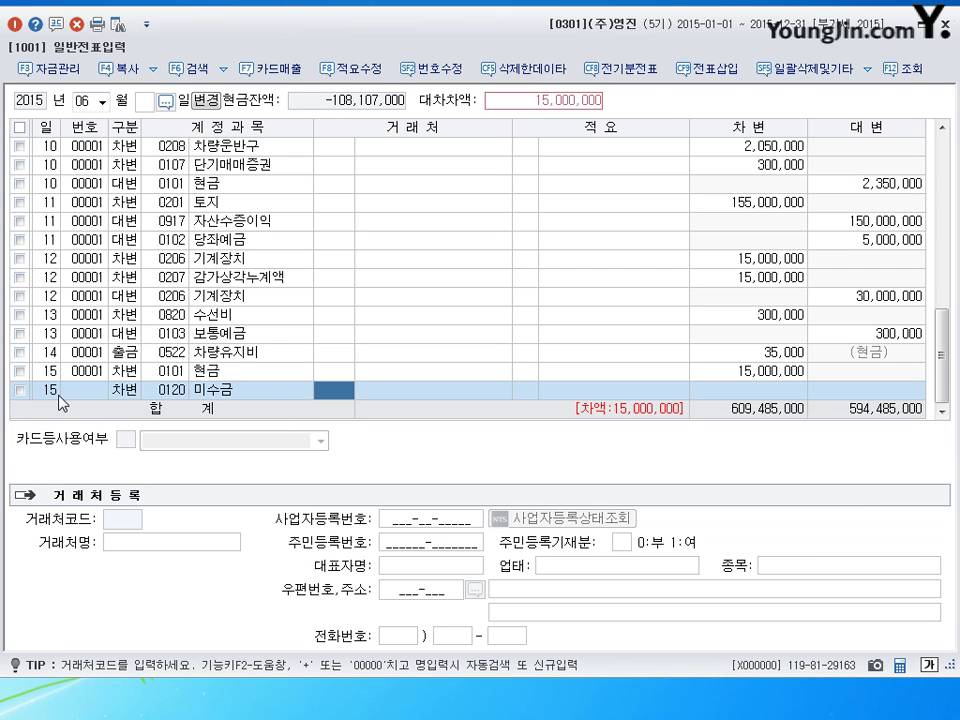
pyautogui.write('상도')
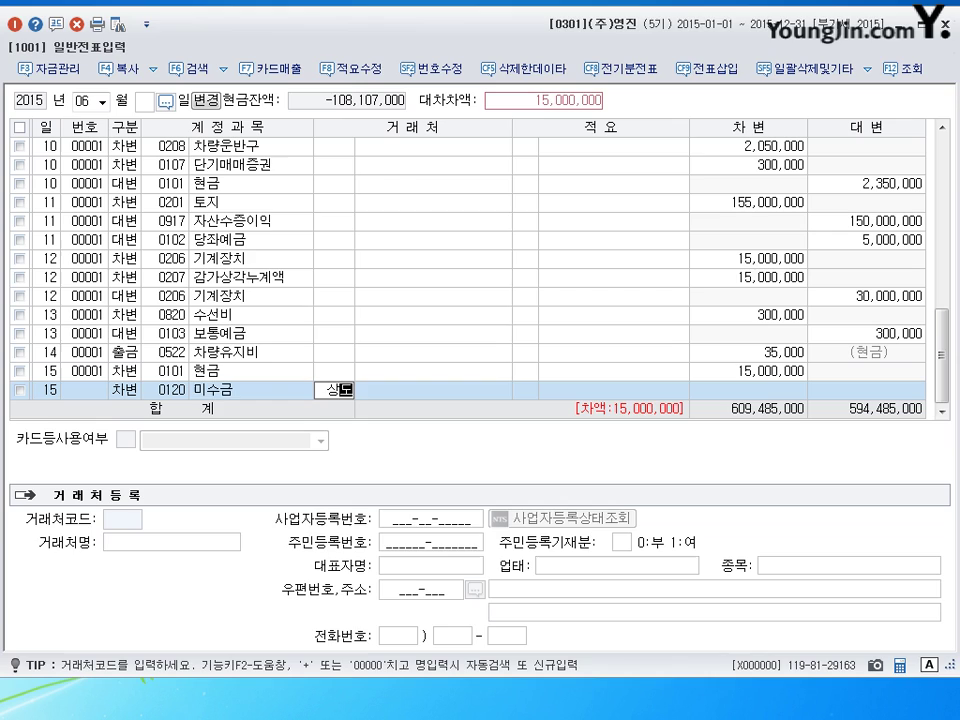
pyautogui.press('Return')
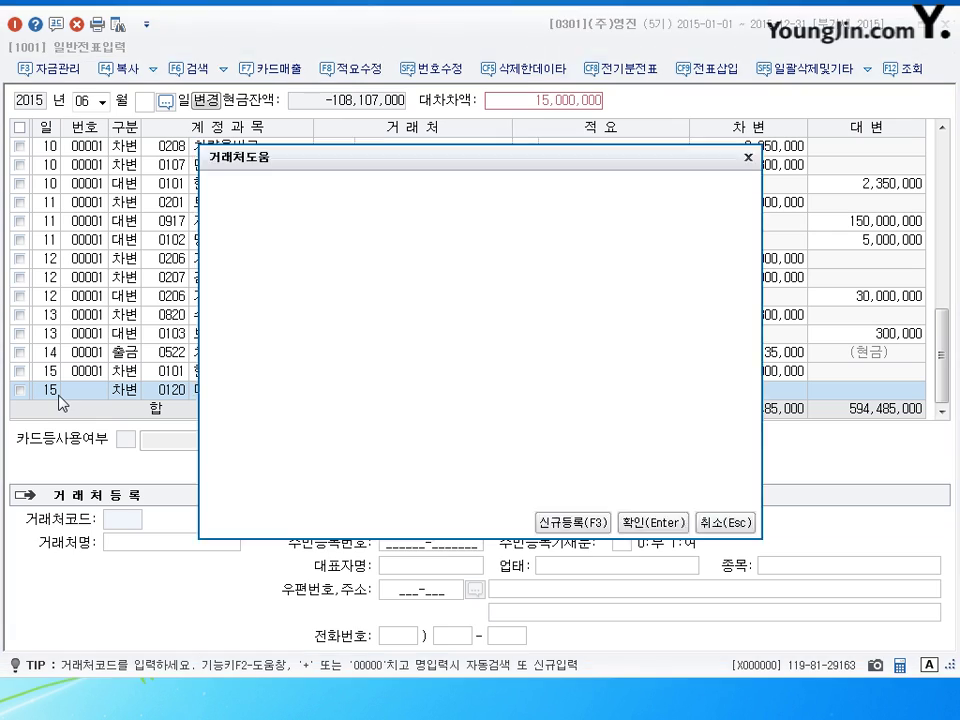
pyautogui.press('Return')
pyautogui.press('Return')
pyautogui.press('Return')
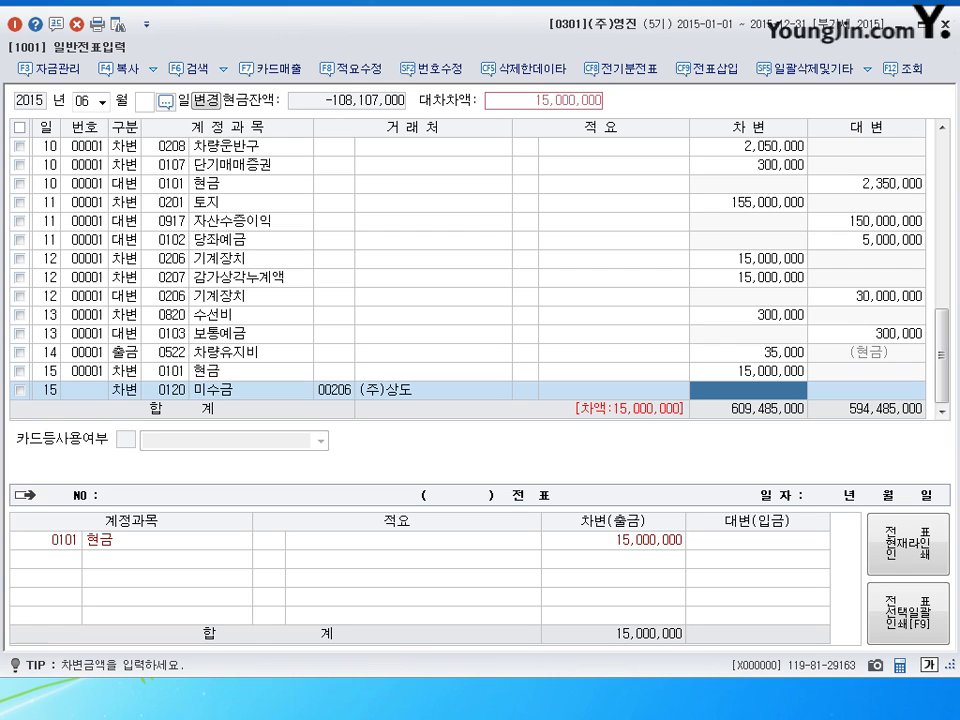
pyautogui.write('10000000')
pyautogui.press('Return')
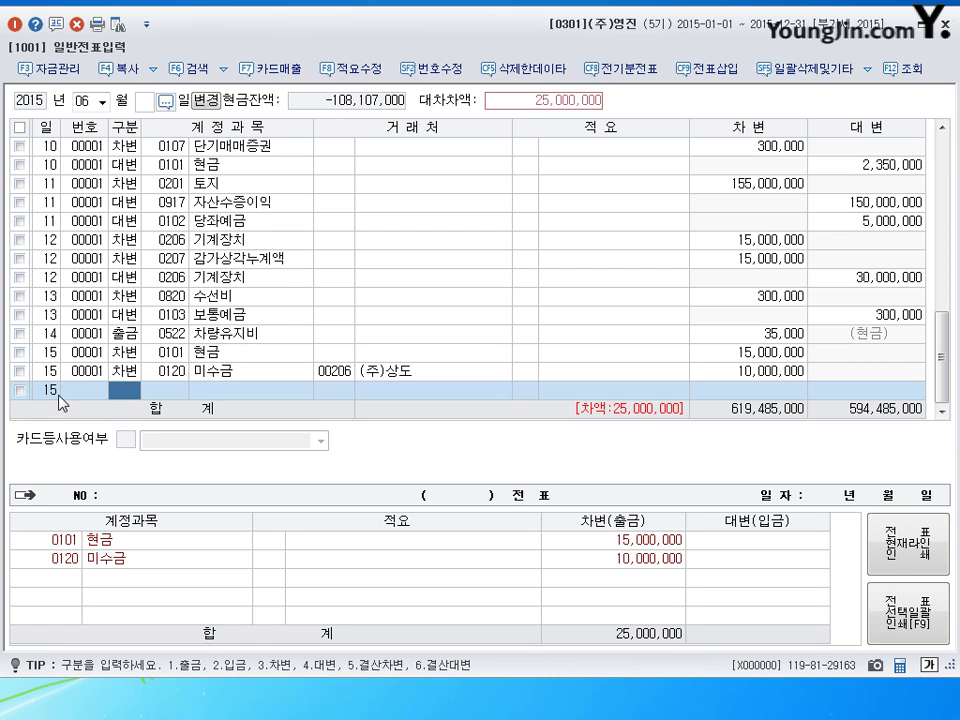
# - Add a June 15 credit line for account 0201 토지 with an amount of 22,000,000, leaving vendor and description blank
pyautogui.write('4')
pyautogui.press('Return')
pyautogui.write('201')
pyautogui.press('Return')
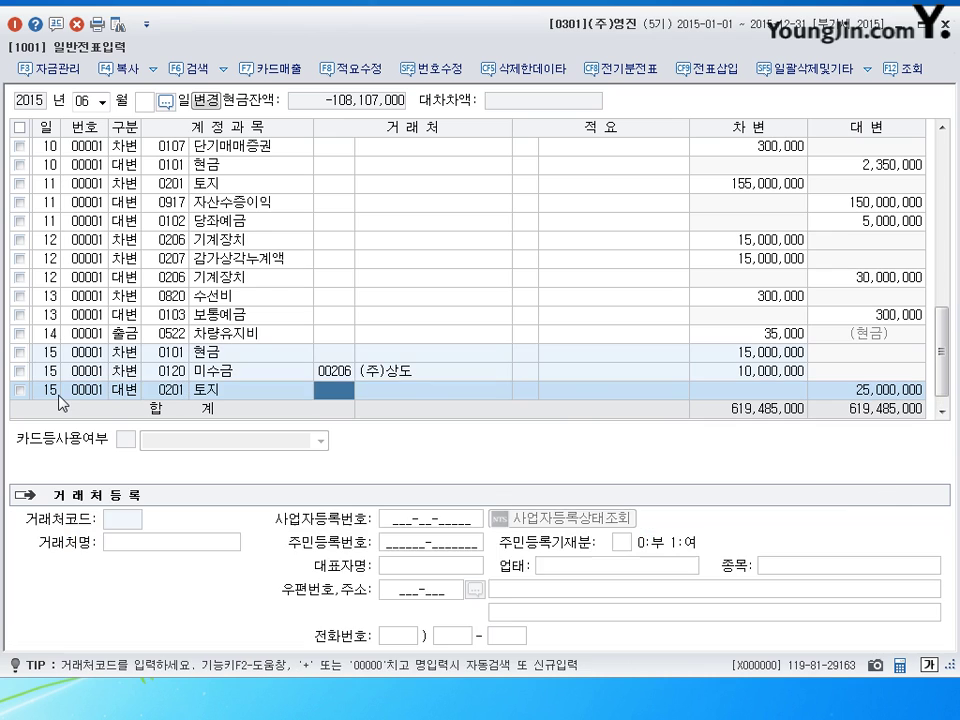
pyautogui.press('Return')
pyautogui.press('Return')
pyautogui.press('Return')
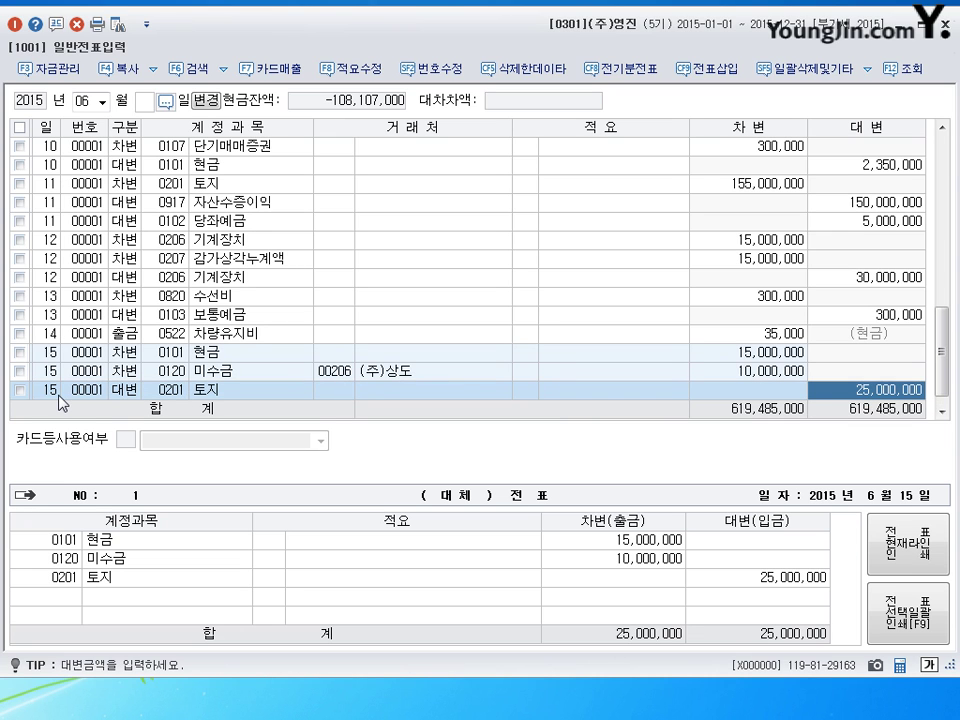
pyautogui.write('22')
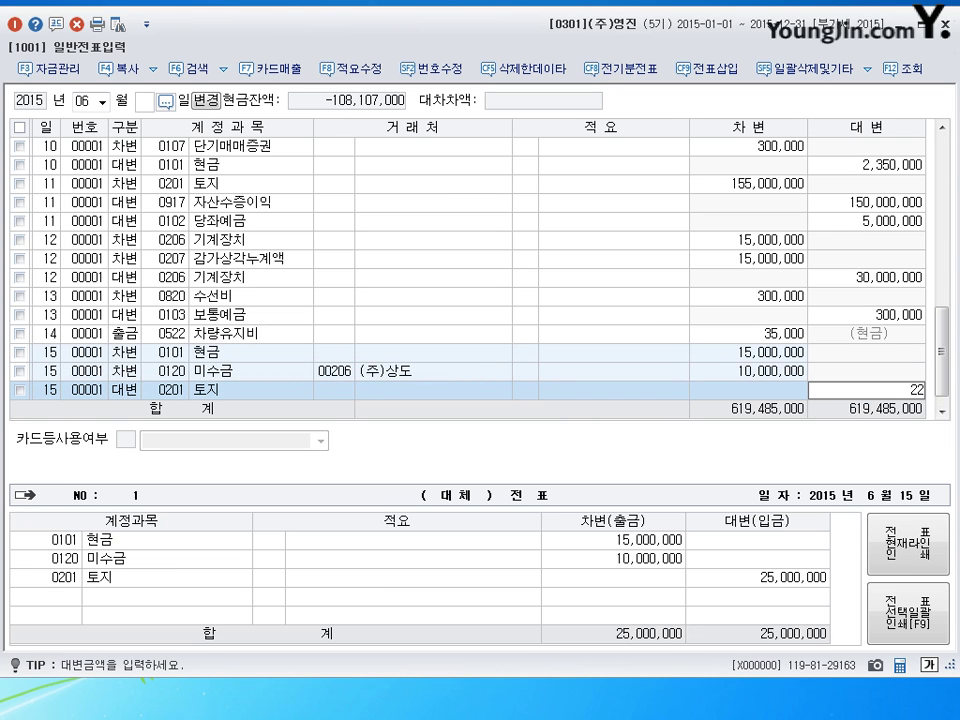
pyautogui.write(',000,000')
pyautogui.press('Return')
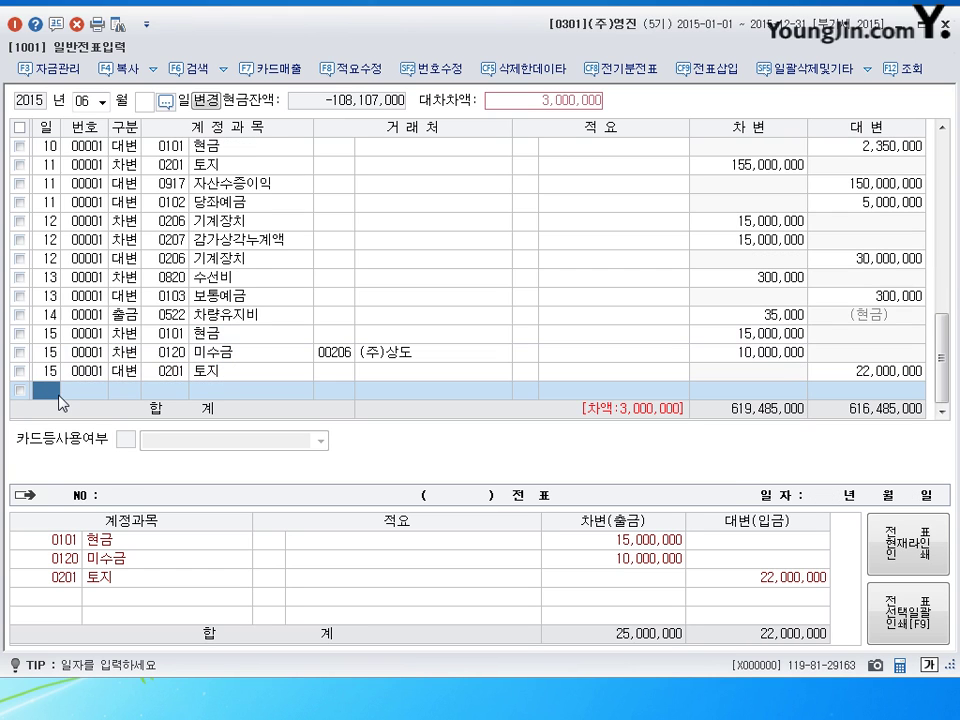
# - Add a June 15 credit line for account 0914 유형자산처분이익, keeping the balancing amount of 3,000,000
pyautogui.click(866, 372)
pyautogui.click(748, 352)
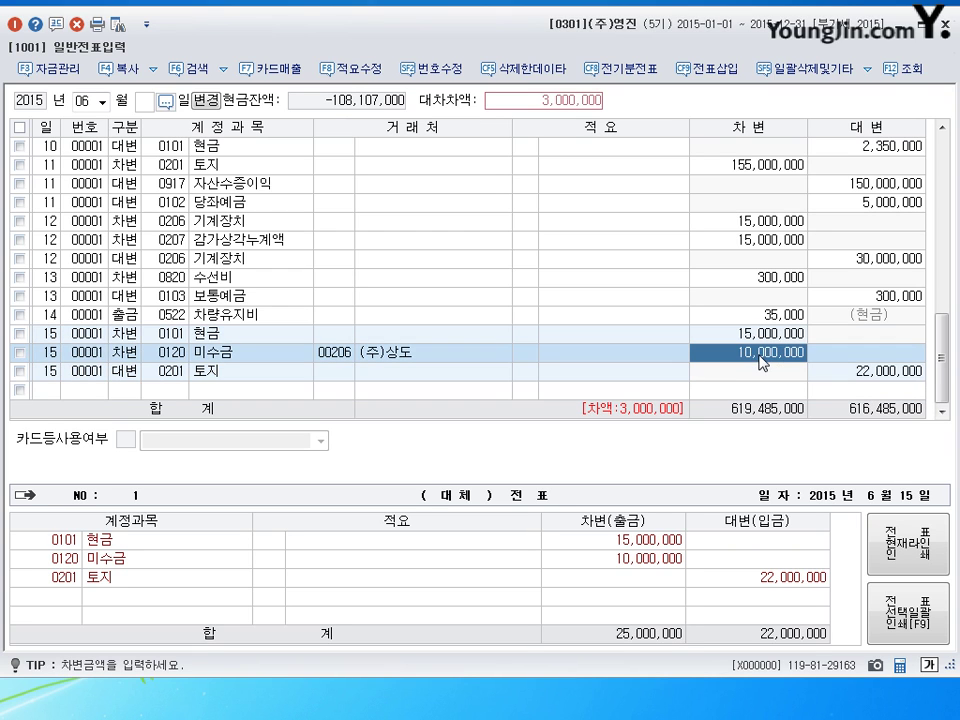
pyautogui.click(131, 392)
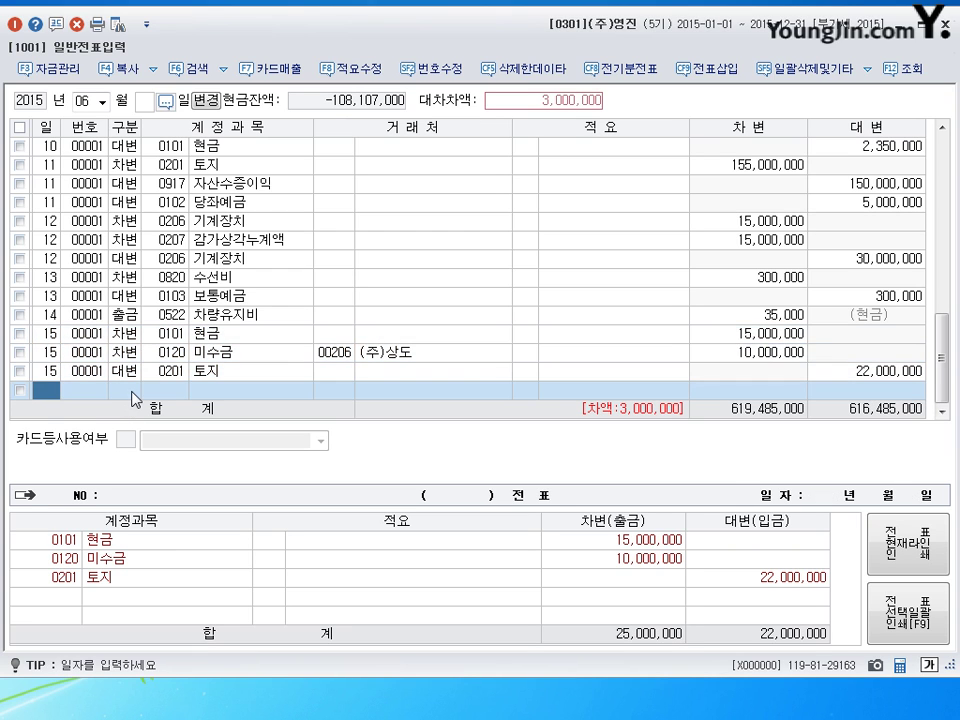
pyautogui.write('4')
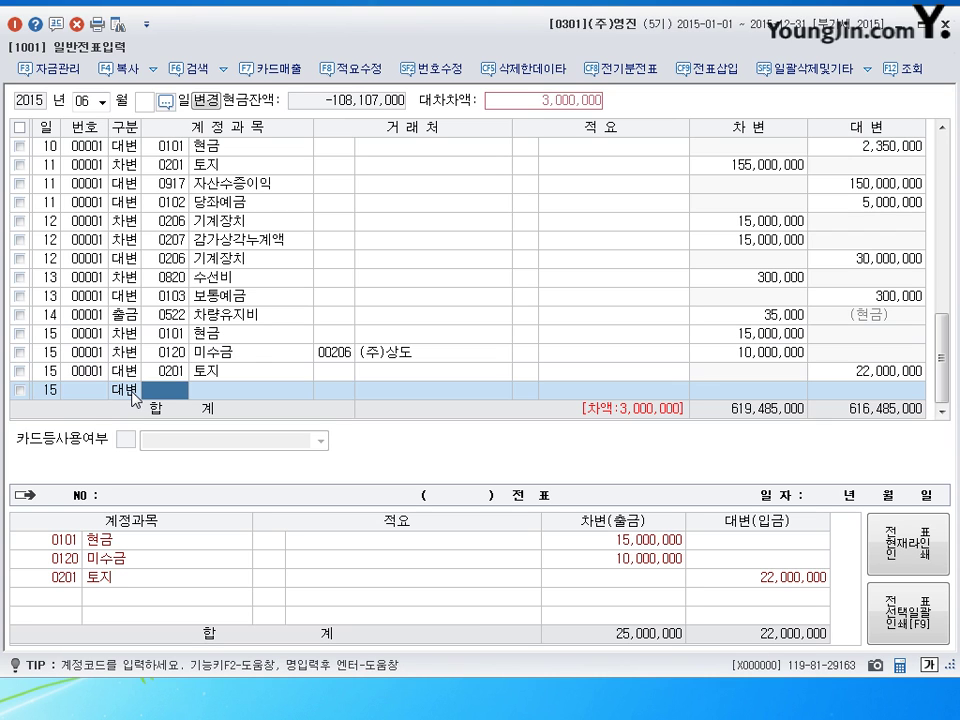
pyautogui.write('0914')
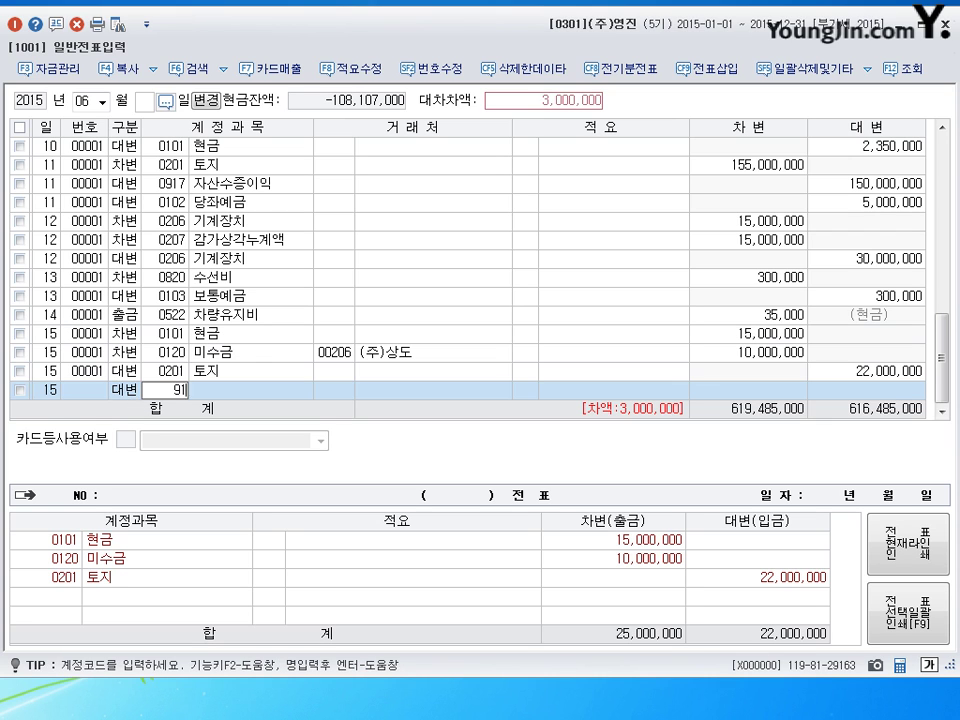
pyautogui.press('Return')
pyautogui.press('Return')
pyautogui.press('Return')
pyautogui.press('Return')
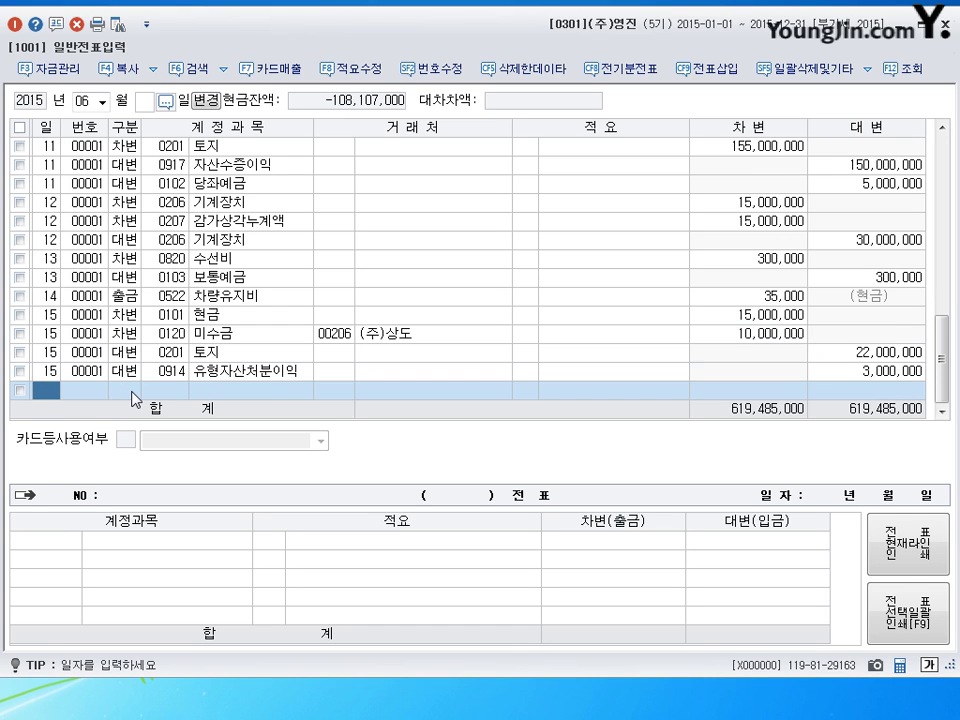
# - Add a June 16 debit line for account 0203 감가상각누계액 with an amount of 10,000,000, leaving vendor and description blank
pyautogui.write('16')
pyautogui.press('Return')
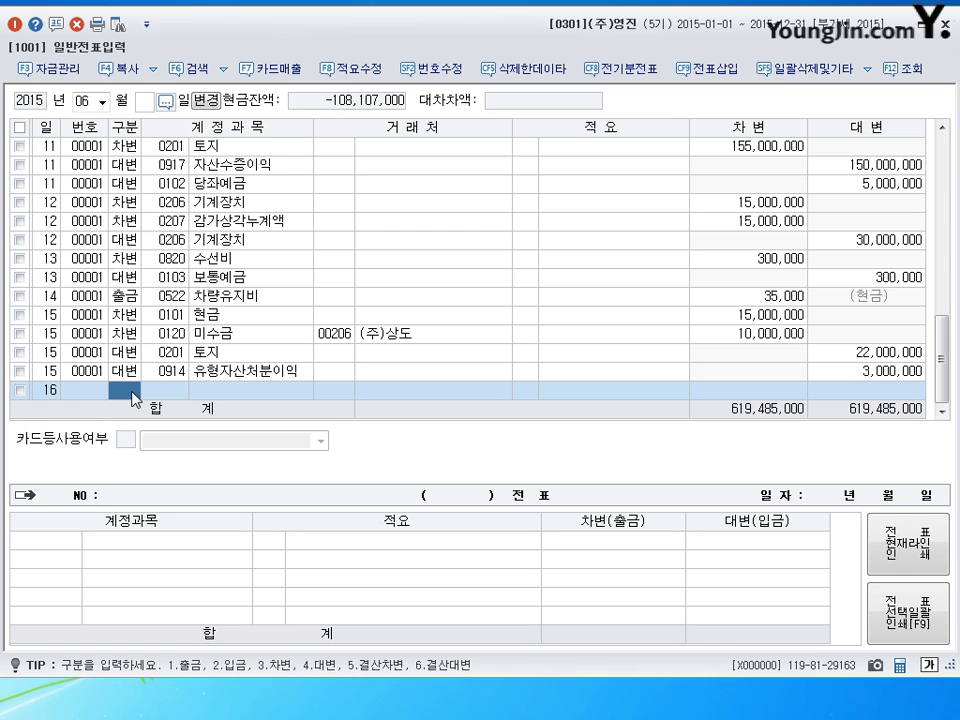
pyautogui.write('3')
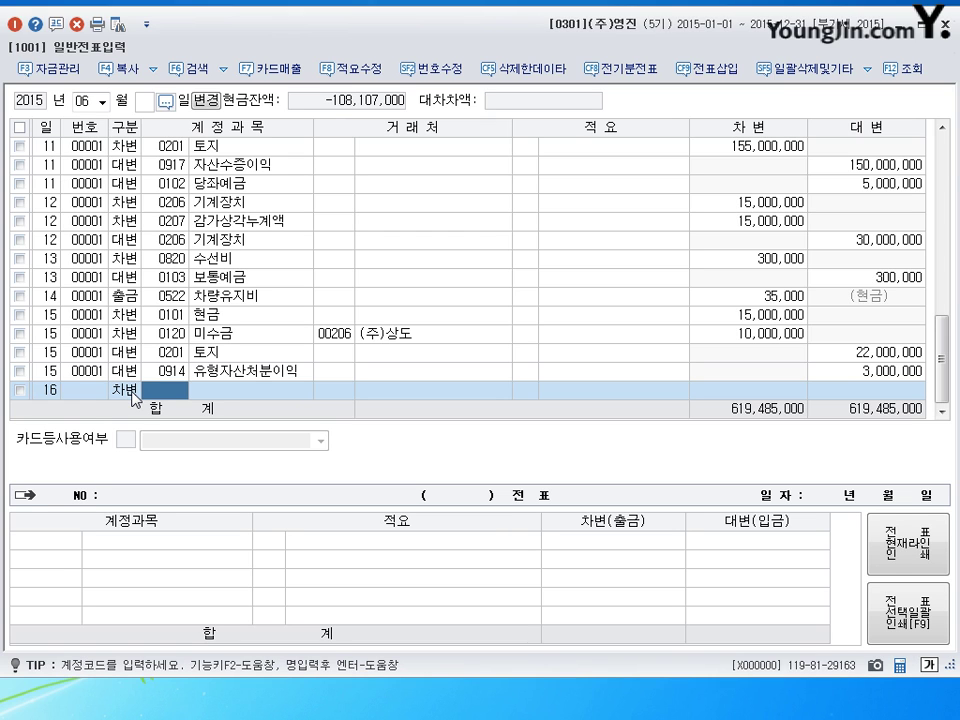
pyautogui.write('203')
pyautogui.press('Return')
pyautogui.press('Return')
pyautogui.press('Return')
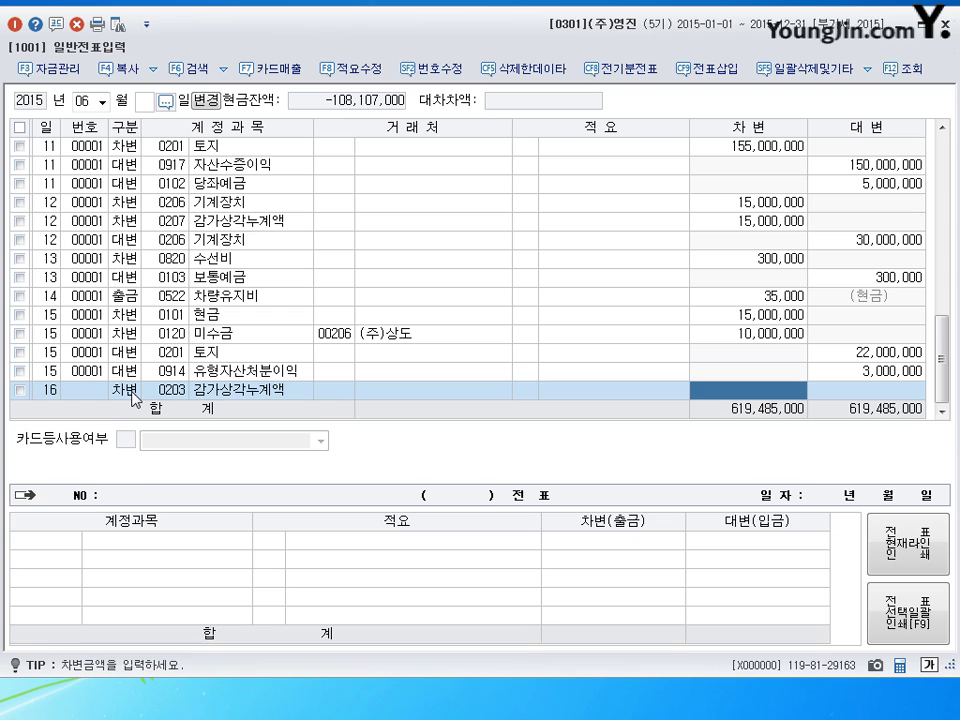
pyautogui.write('10000000')
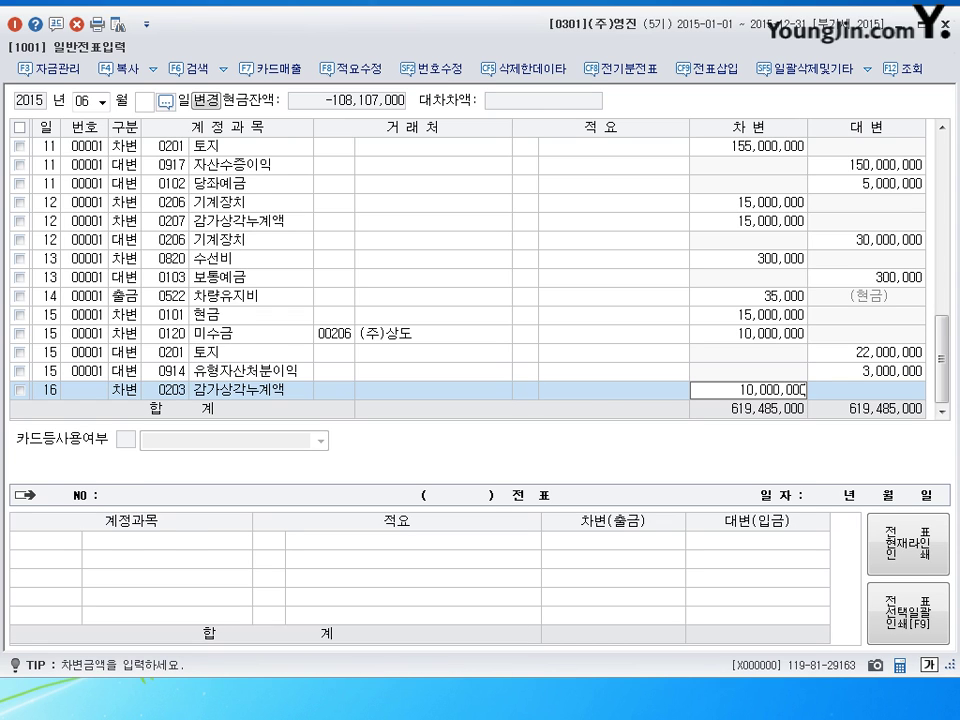
pyautogui.press('Return')
# - Add a June 16 debit line for account 0101 현금 with an amount of 40,000,000, leaving vendor and description blank
pyautogui.press('Return')
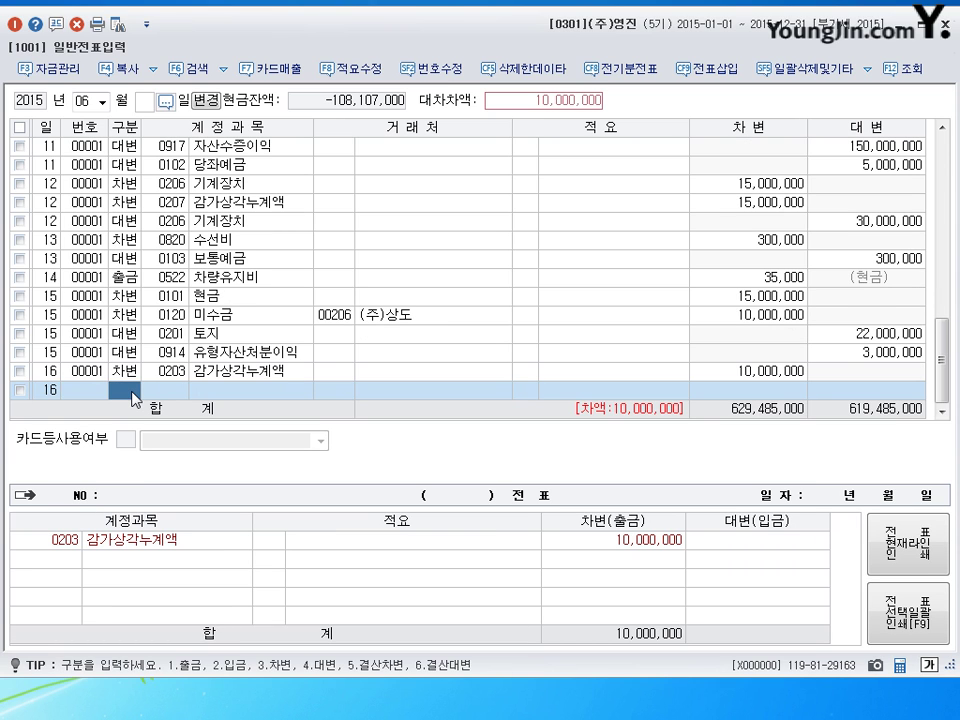
pyautogui.write('3')
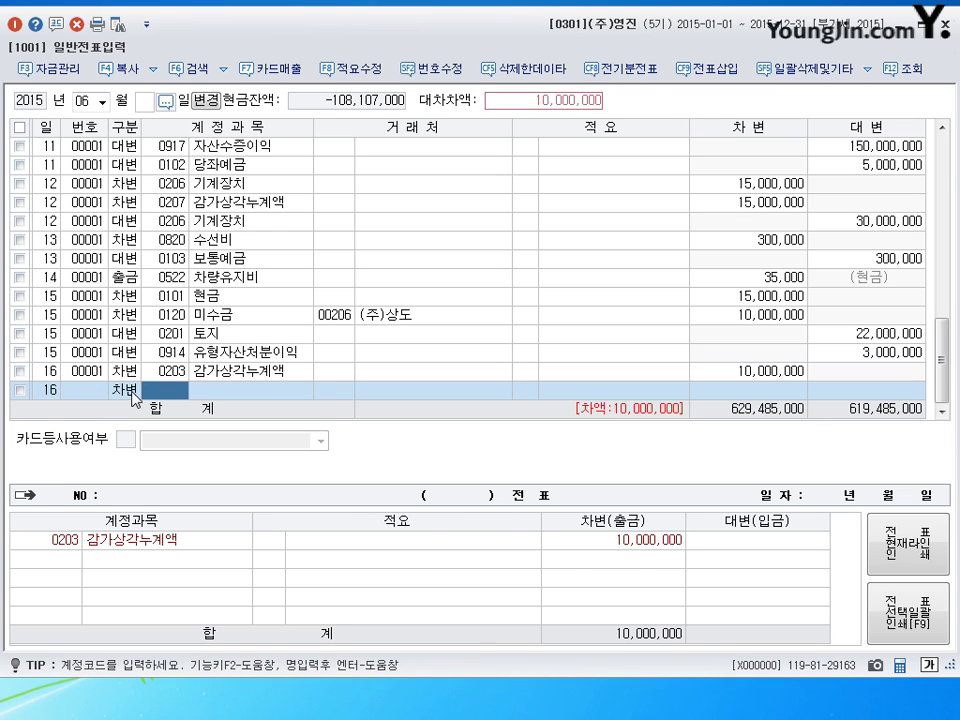
pyautogui.write('101')
pyautogui.press('Return')
pyautogui.press('Return')
pyautogui.press('Return')
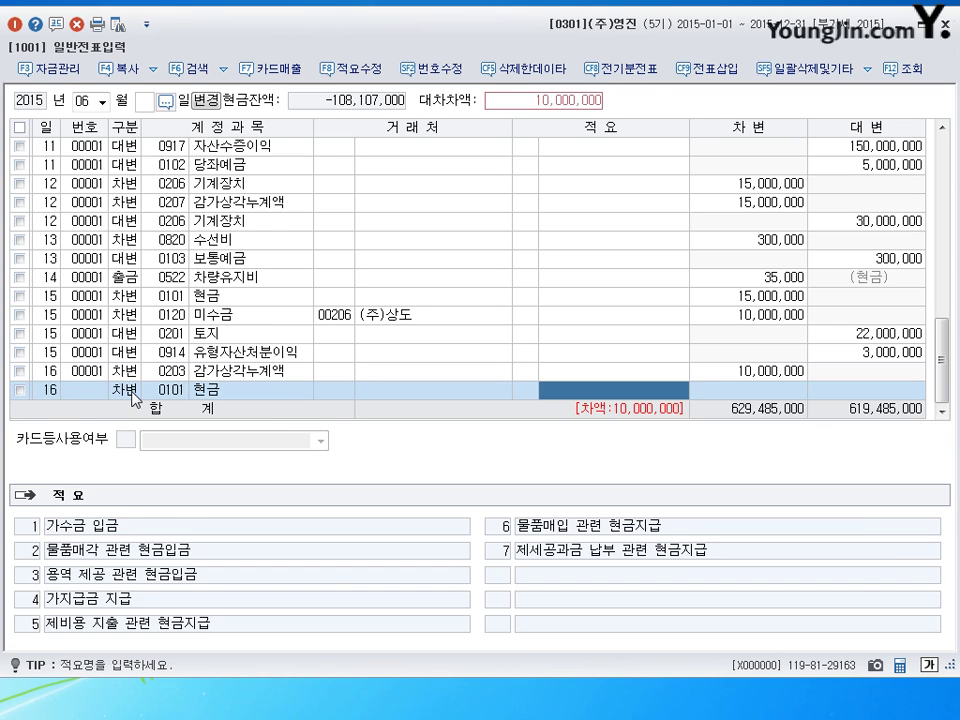
pyautogui.press('Return')
pyautogui.write('40,000,000')
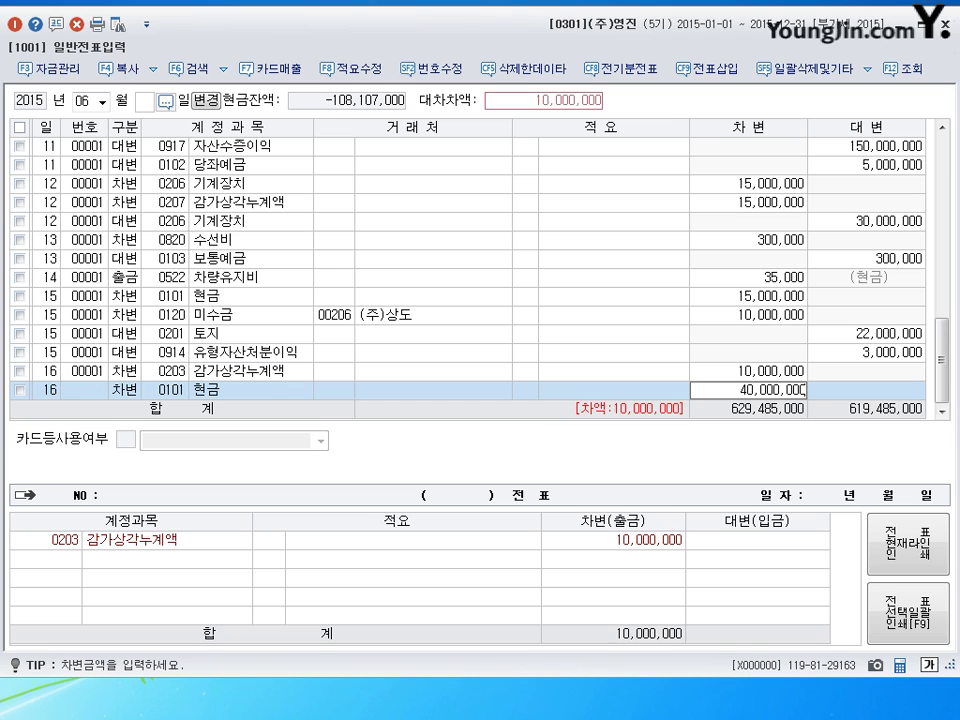
pyautogui.press('Return')
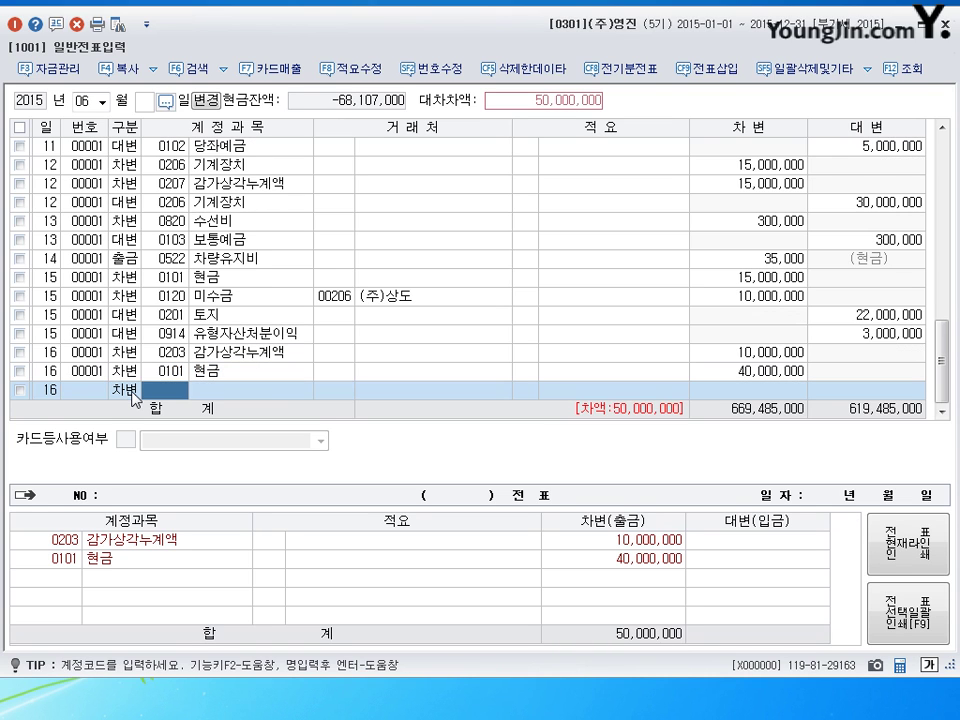
# - Add a June 16 debit line for account 0102 당좌예금 with an amount of 30,000,000, leaving vendor and description blank
pyautogui.write('102')
pyautogui.press('Return')
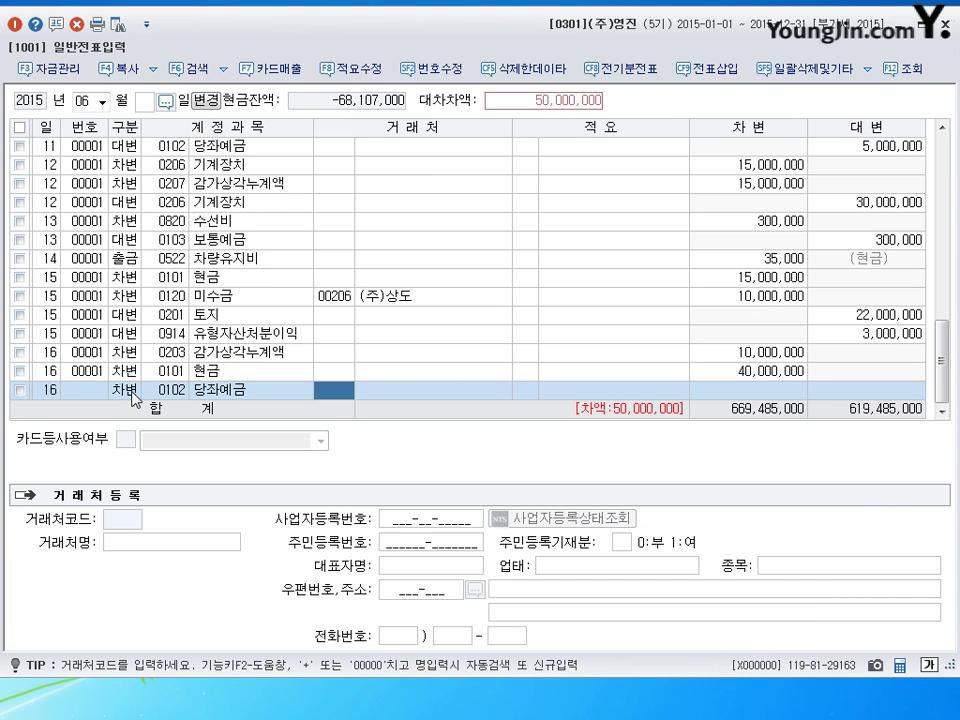
pyautogui.press('Return')
pyautogui.press('Return')
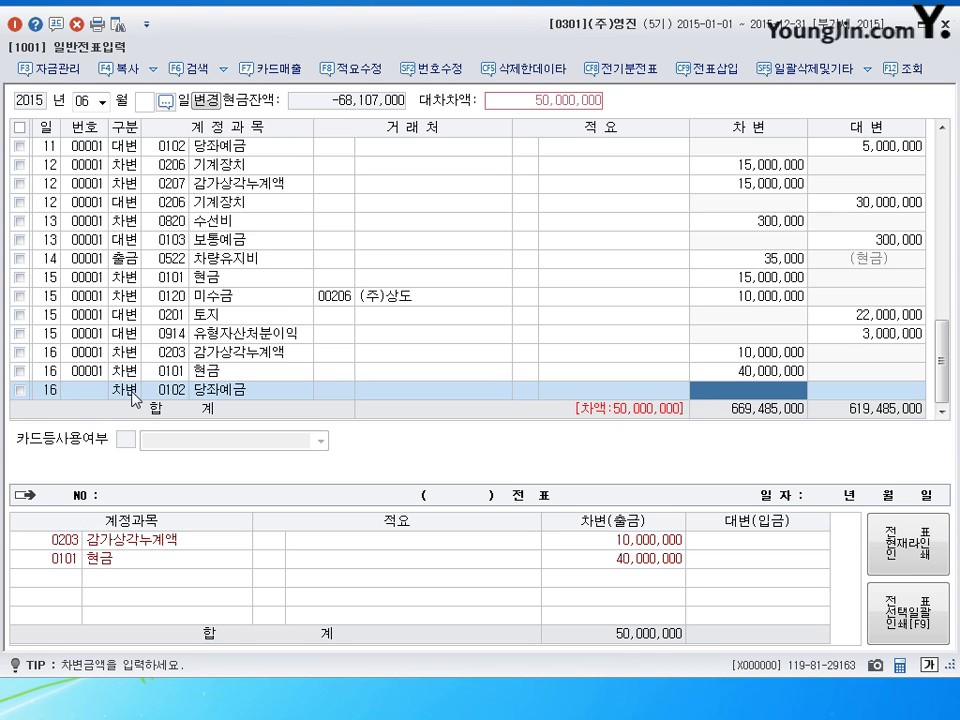
pyautogui.write('30000000')
pyautogui.press('Return')
# - Add a June 16 credit line for account 0202 건물 with an amount of 63,000,000, leaving vendor and description blank
pyautogui.write('16')
pyautogui.press('Return')
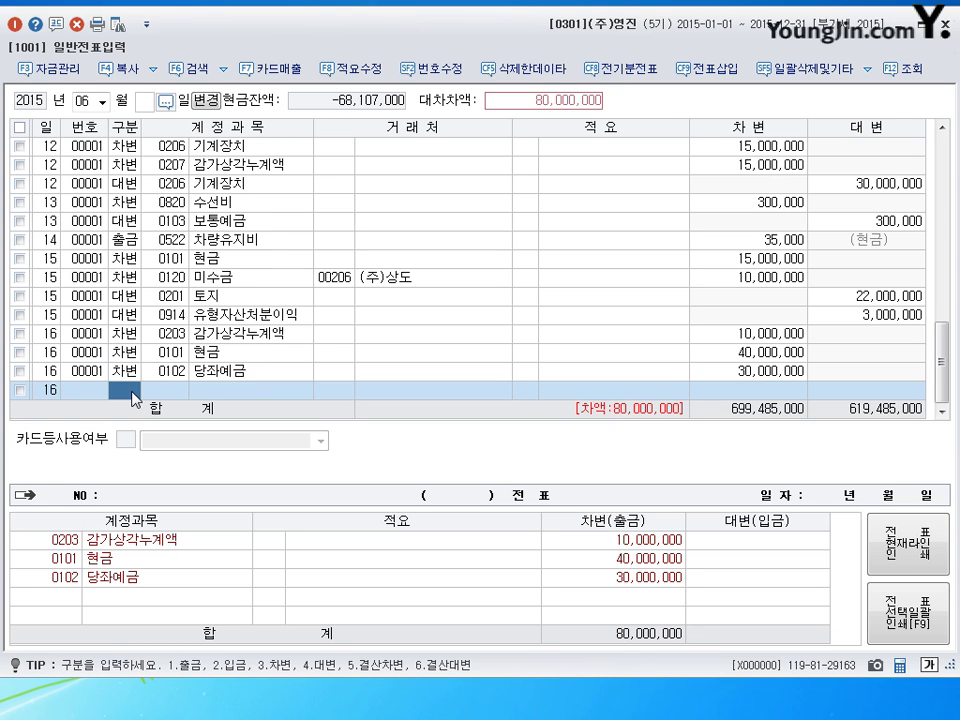
pyautogui.write('4')
pyautogui.press('Return')
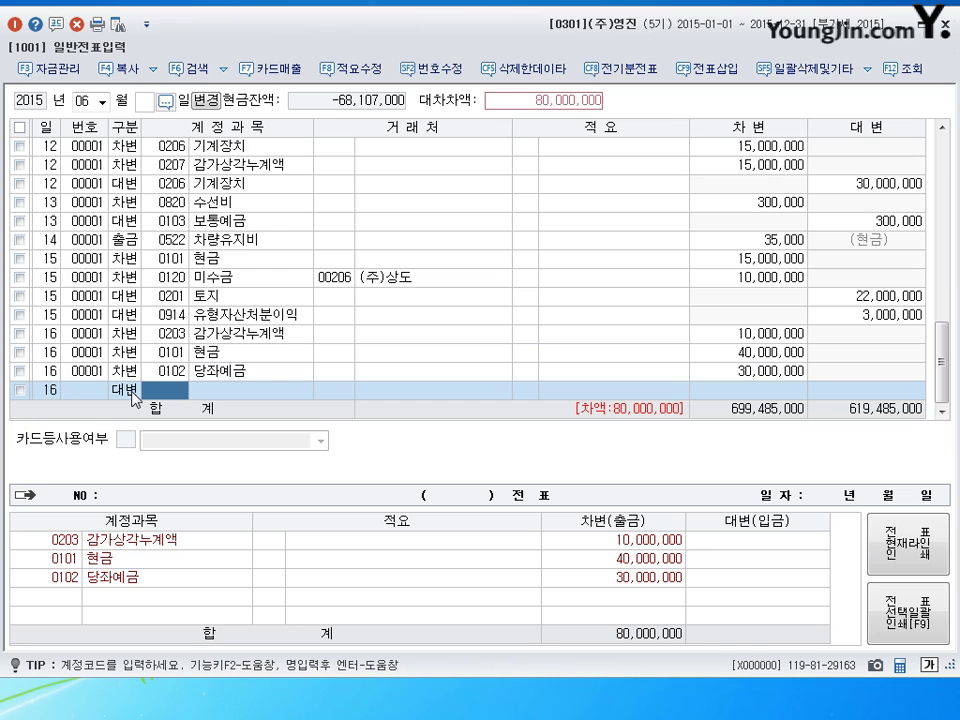
pyautogui.write('202')
pyautogui.press('Return')
pyautogui.press('Return')
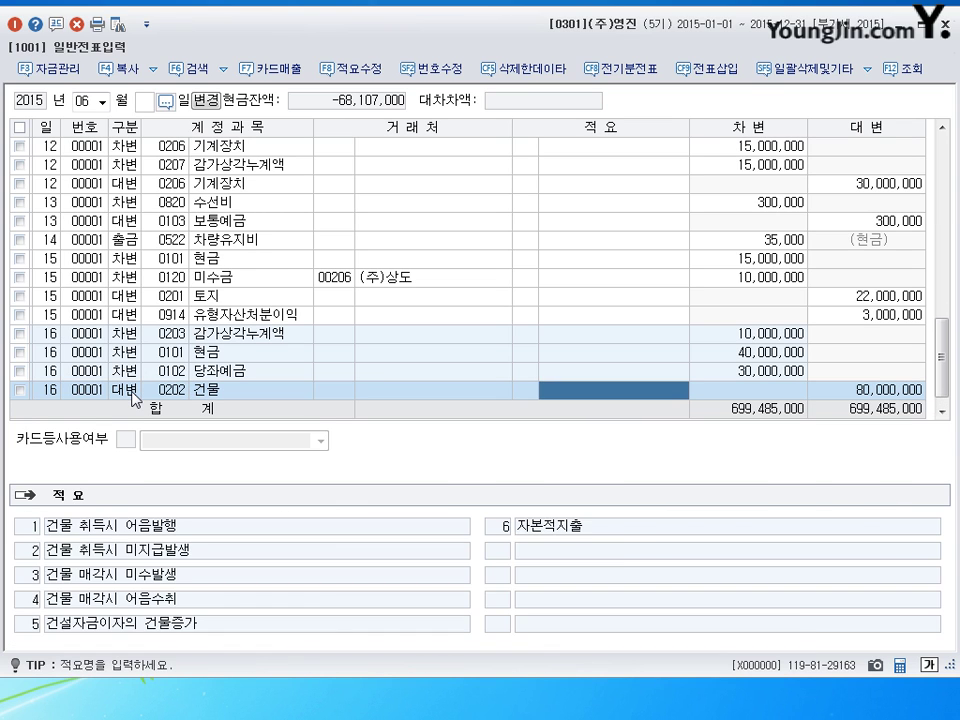
pyautogui.press('Return')
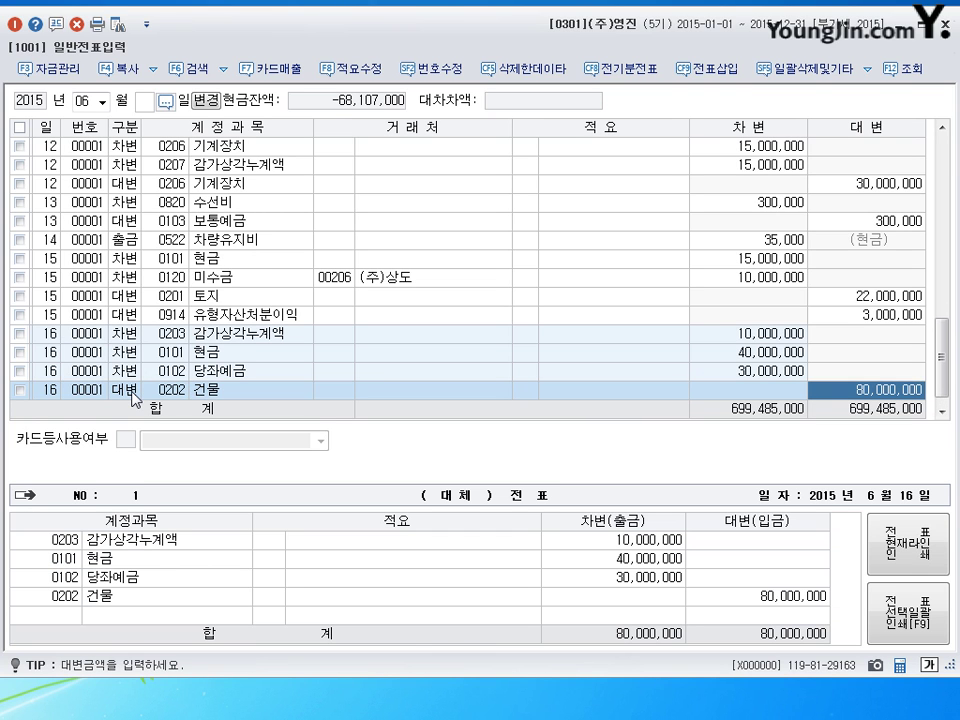
pyautogui.write('63000000')
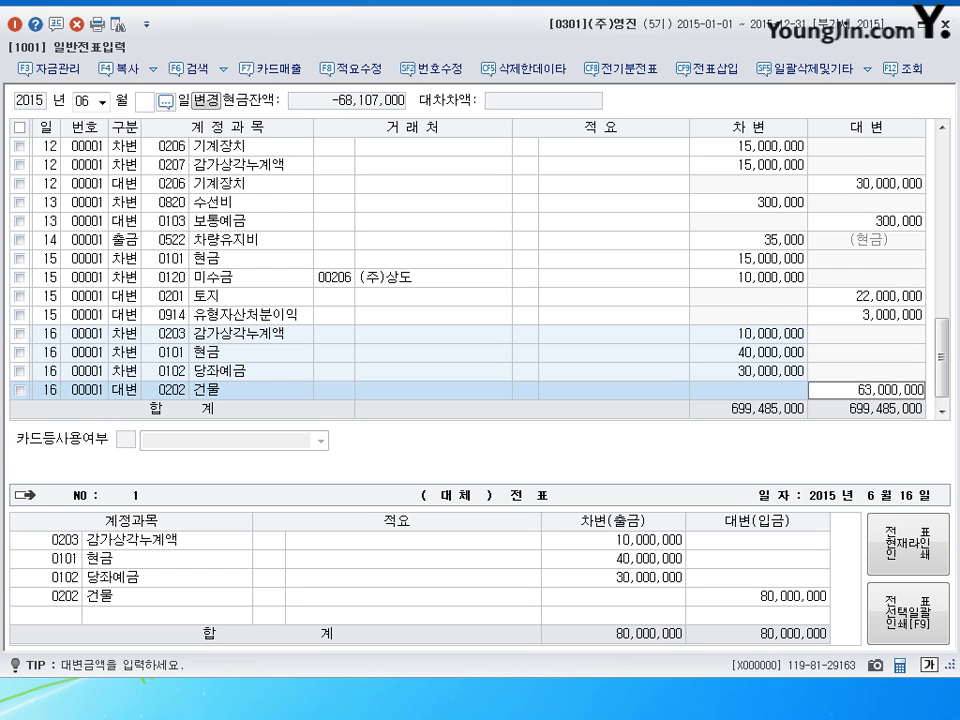
pyautogui.press('Return')
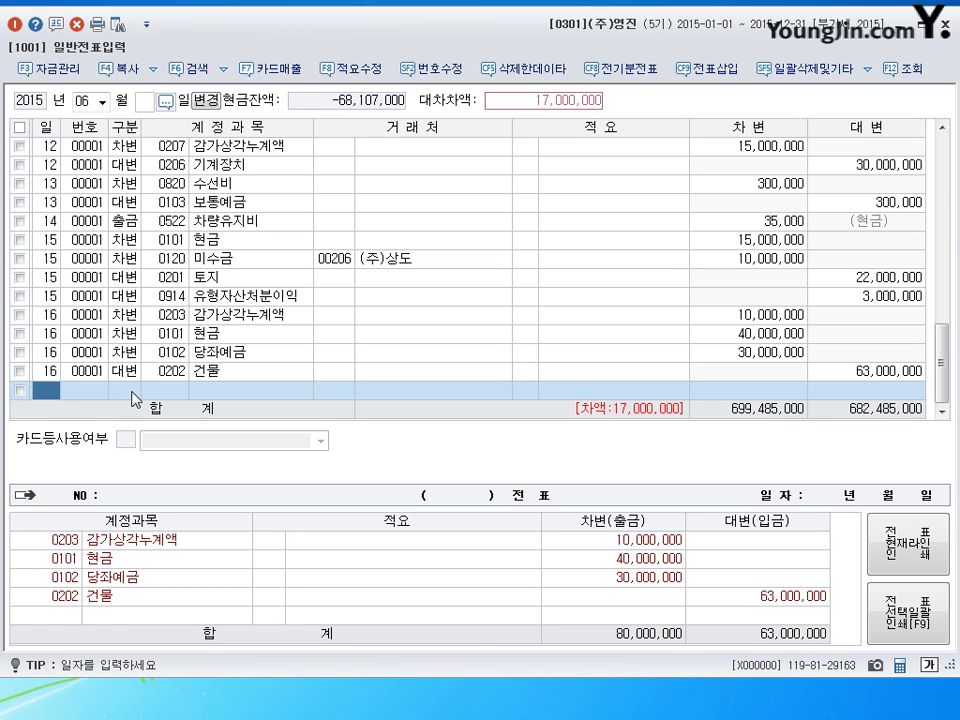
# - Add a June 16 credit line for account 0914 유형자산처분이익, keeping the balancing amount of 17,000,000
pyautogui.write('16')
pyautogui.press('Return')
pyautogui.press('Return')
pyautogui.write('4')
pyautogui.press('Return')
pyautogui.write('0914')
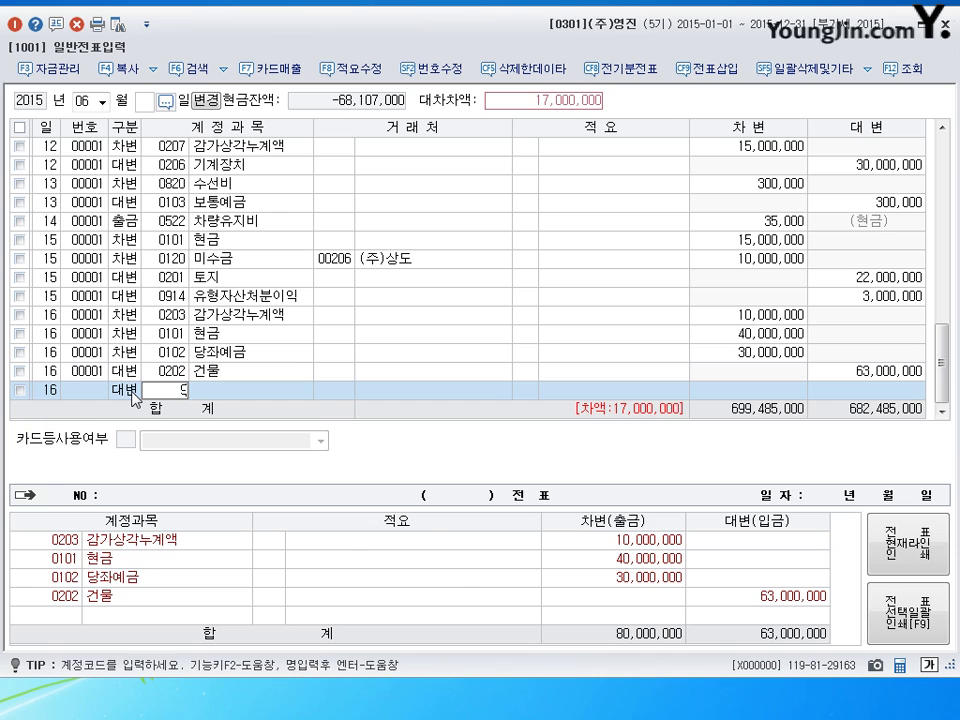
pyautogui.press('Return')
pyautogui.press('Return')
pyautogui.press('Return')
pyautogui.press('Return')
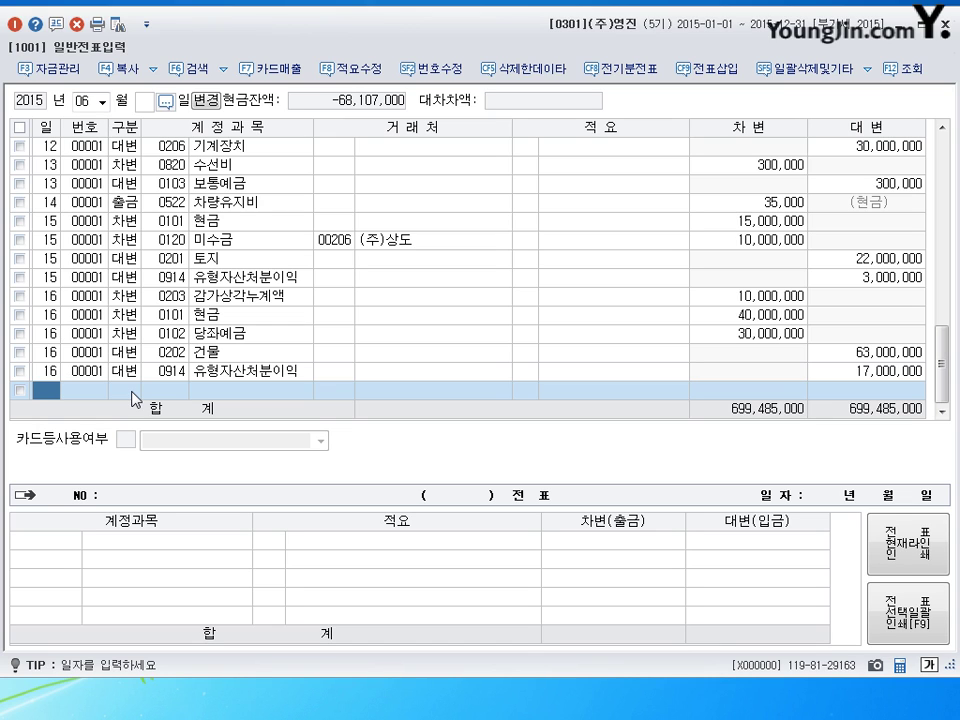
# - Add a June 17 debit line for the vehicle's accumulated depreciation account 0209 감가상각누계액 with an amount of 550,000
pyautogui.write('17')
pyautogui.press('Return')
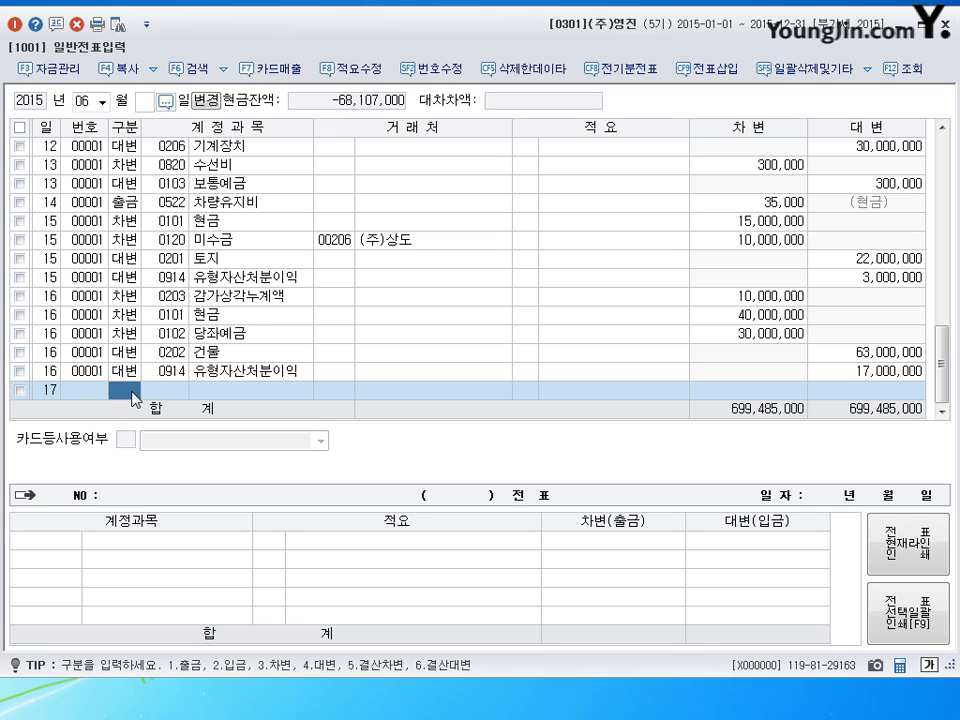
pyautogui.write('3')
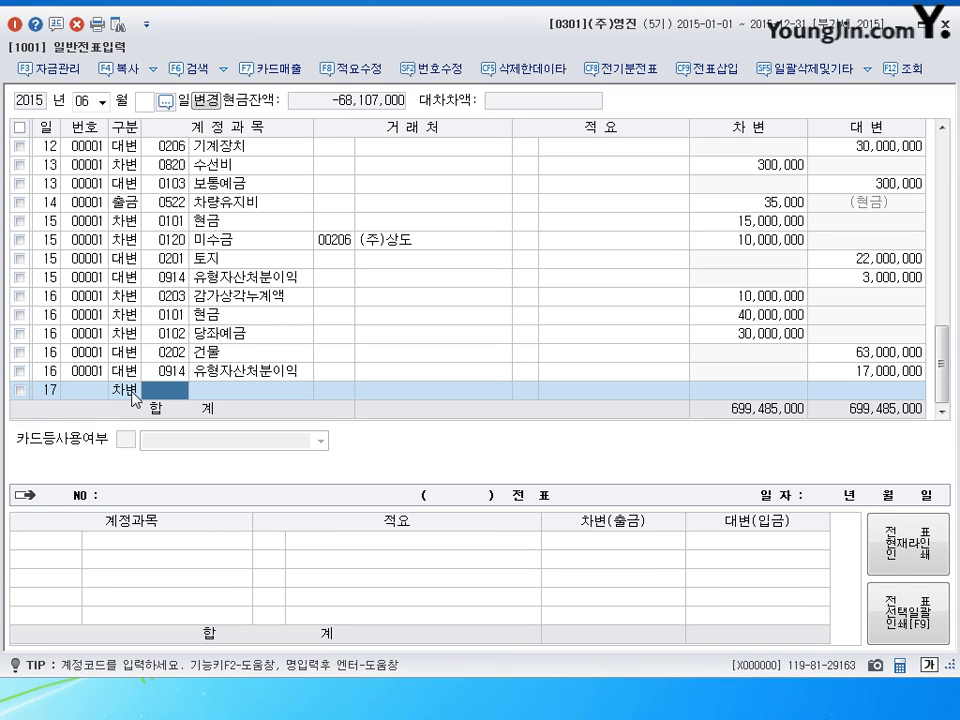
pyautogui.write('208')
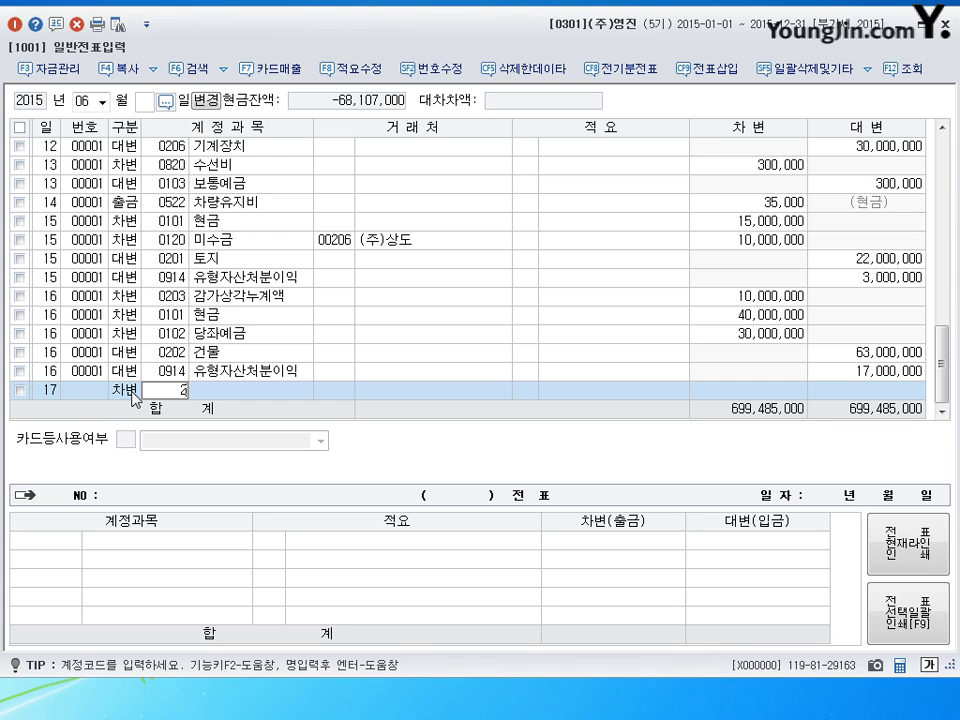
pyautogui.press('Return')
pyautogui.hotkey('shift', 'Tab')
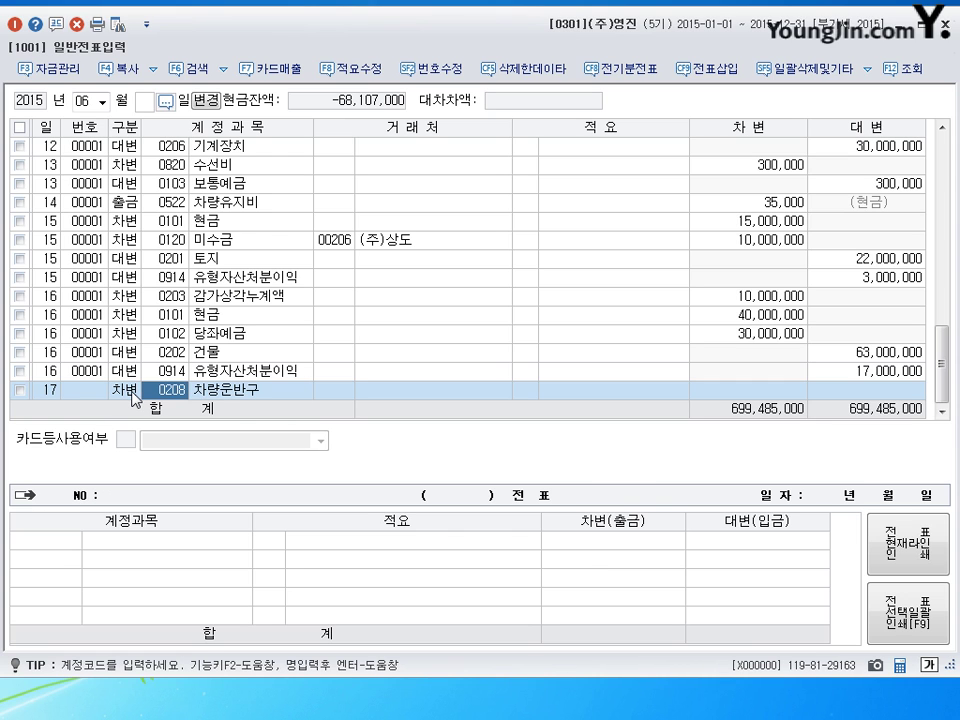
pyautogui.write('209')
pyautogui.press('Return')
pyautogui.press('Return')
pyautogui.press('Return')
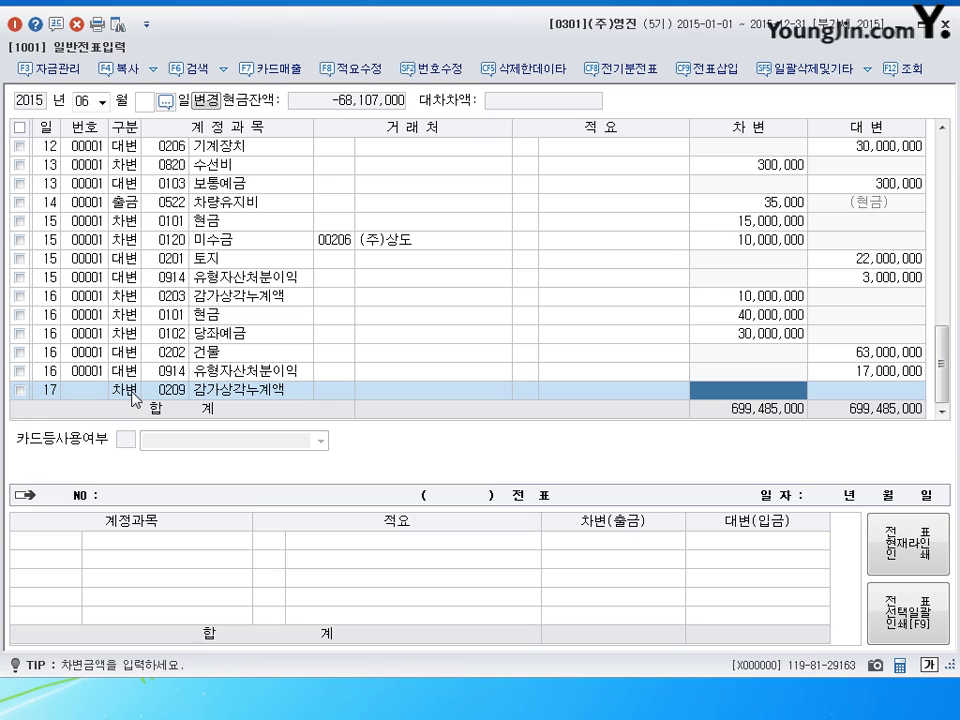
pyautogui.write('5500000')
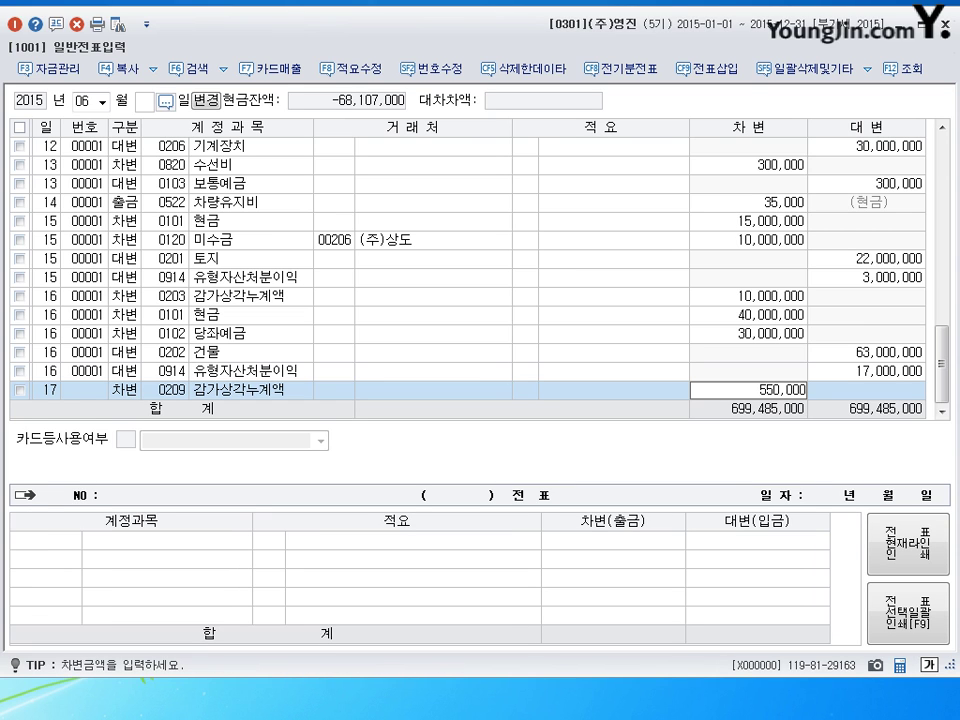
pyautogui.press('Return')
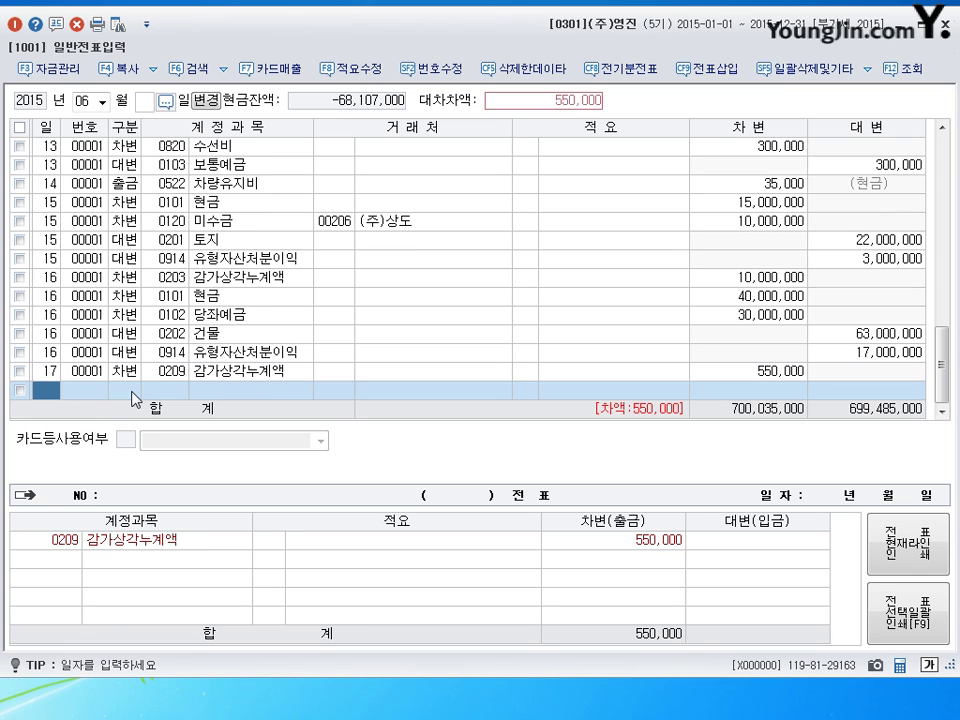
# - Add a June 17 debit line for account 0970 유형자산처분손실 with an amount of 450,000, leaving vendor and description blank
pyautogui.press('Return')
pyautogui.write('3')
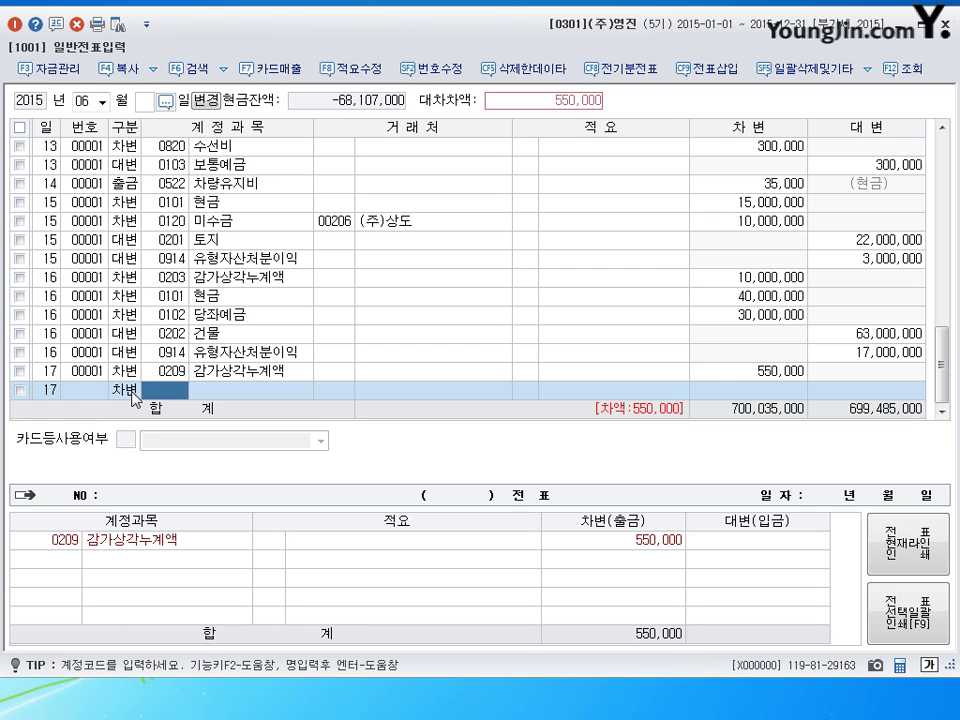
pyautogui.write('0970')
pyautogui.press('Return')
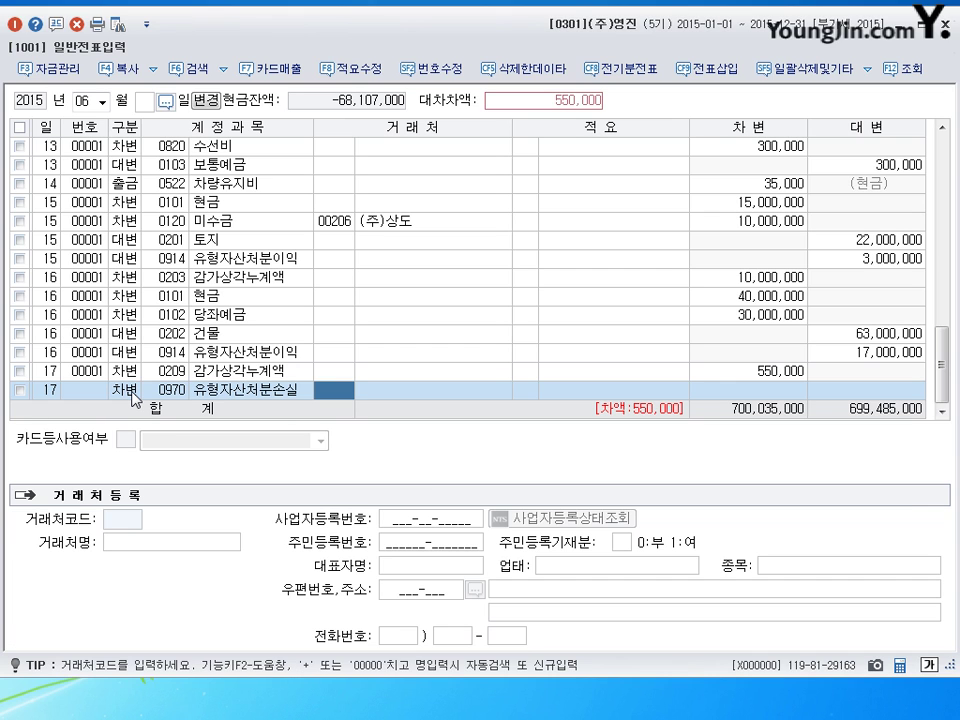
pyautogui.press('Return')
pyautogui.press('Return')
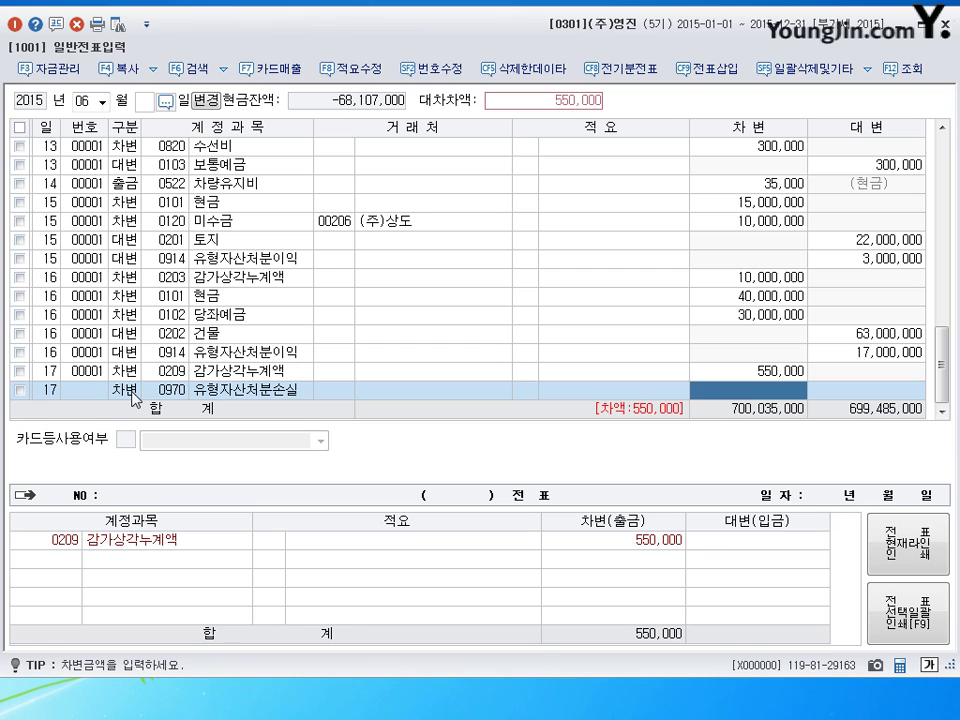
pyautogui.write('4500000')
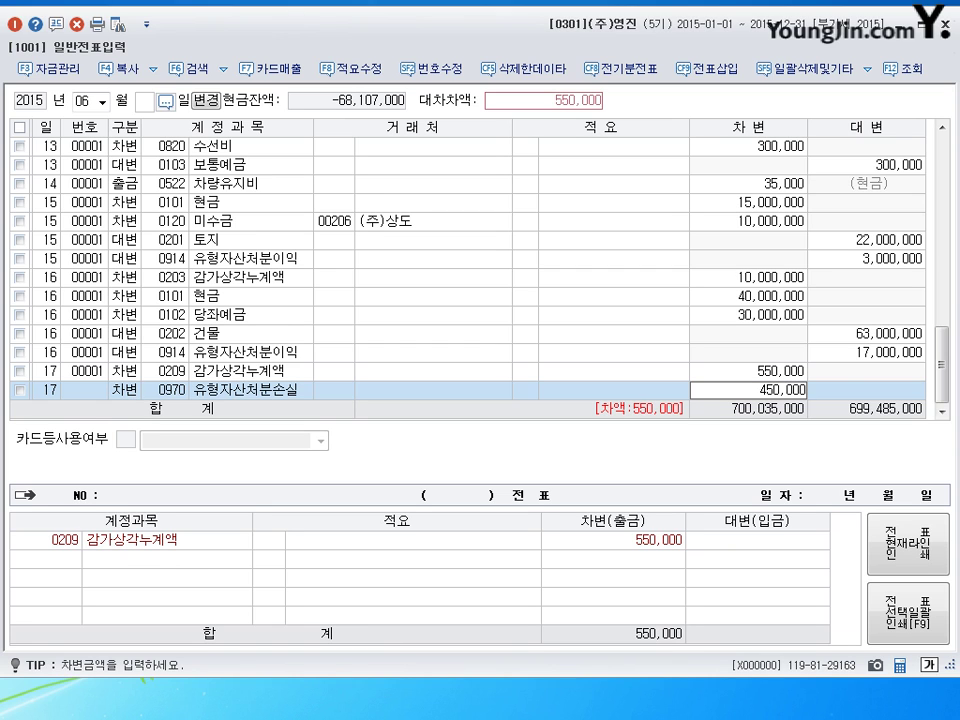
pyautogui.press('Return')
# - Add a June 17 credit line for account 0208 차량운반구 with the balancing amount of 1,000,000
pyautogui.write('4')
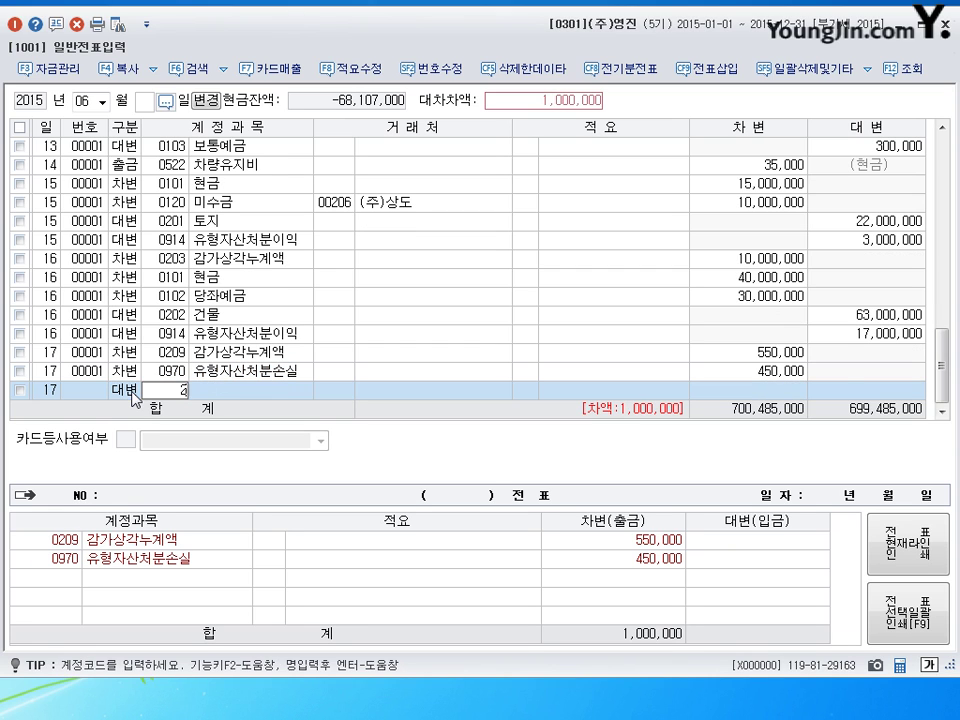
pyautogui.write('0208')
pyautogui.press('Return')
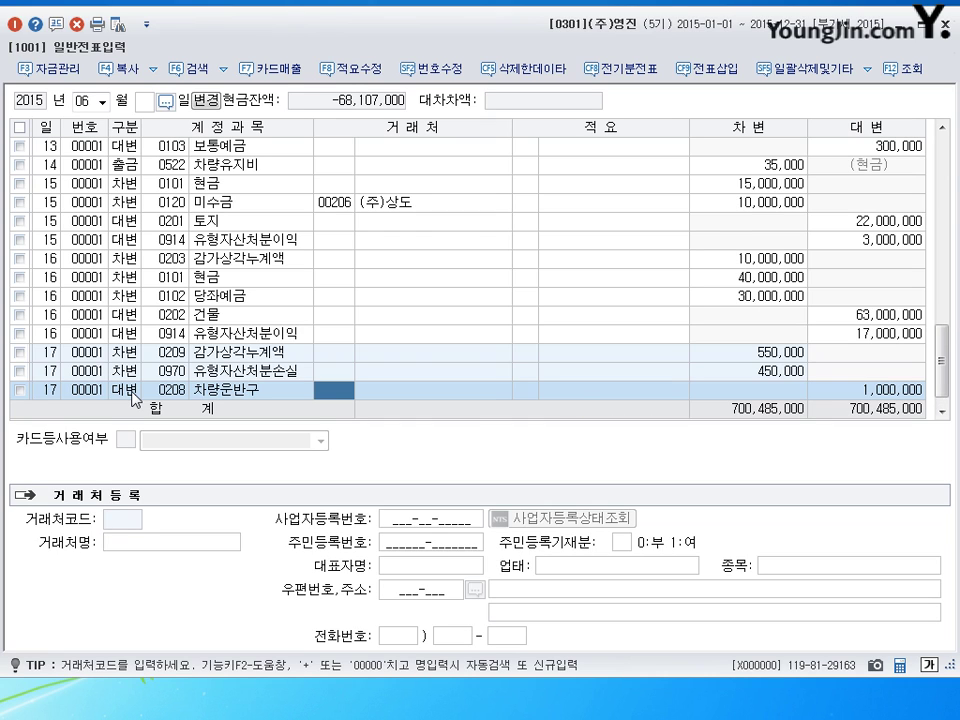